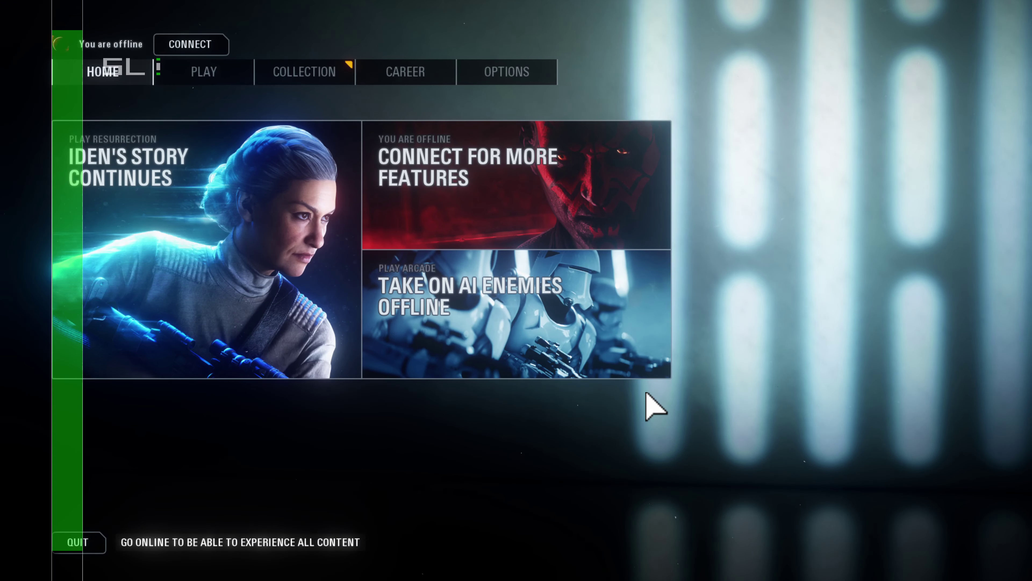
# Step: Quit Star Wars Battlefront II with confirmation and fully exit the EA app, including its background instance
pyautogui.click(99, 543)
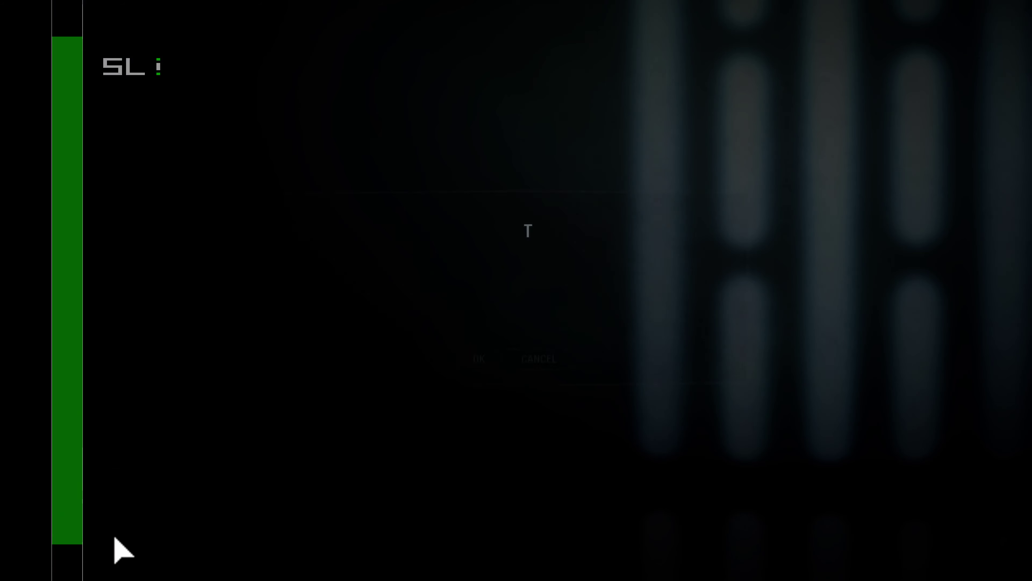
pyautogui.click(484, 361)
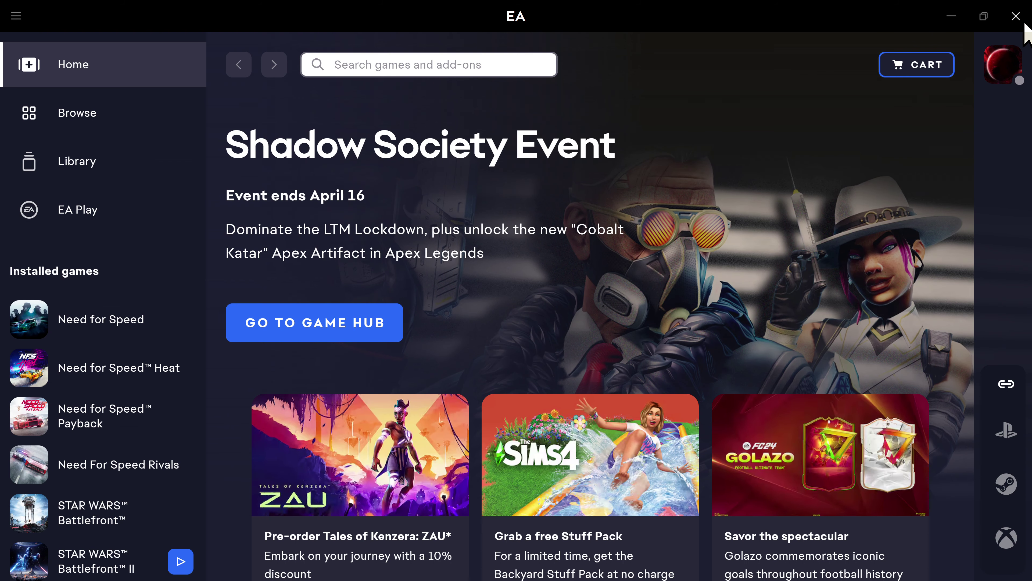
pyautogui.click(1015, 16)
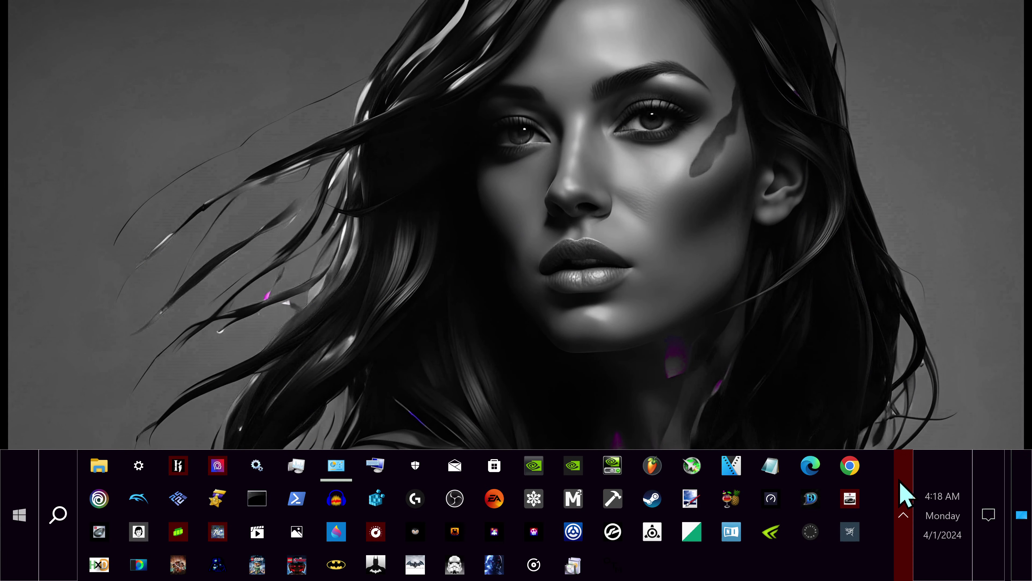
pyautogui.click(903, 514)
pyautogui.rightClick(854, 369)
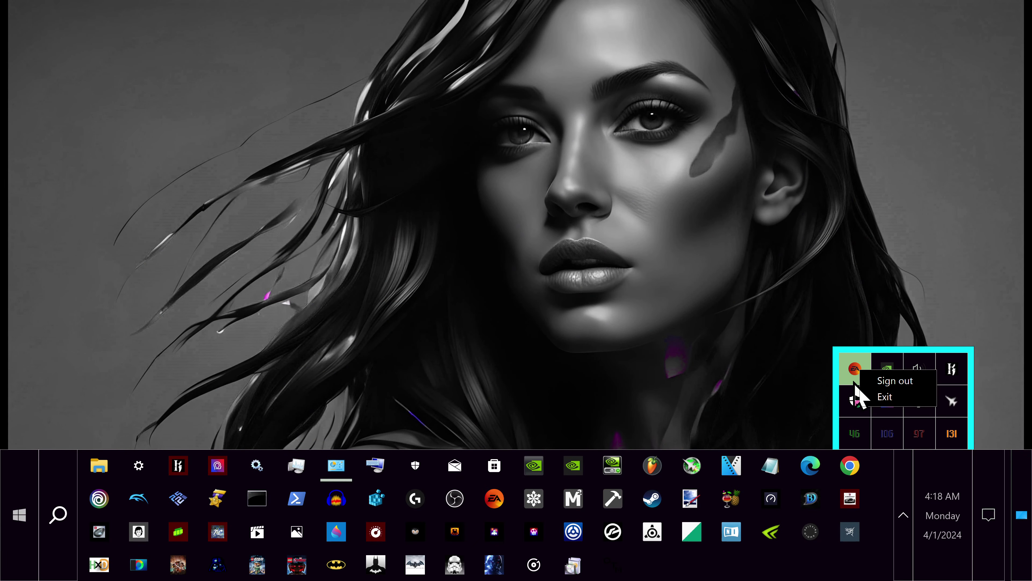
pyautogui.click(884, 401)
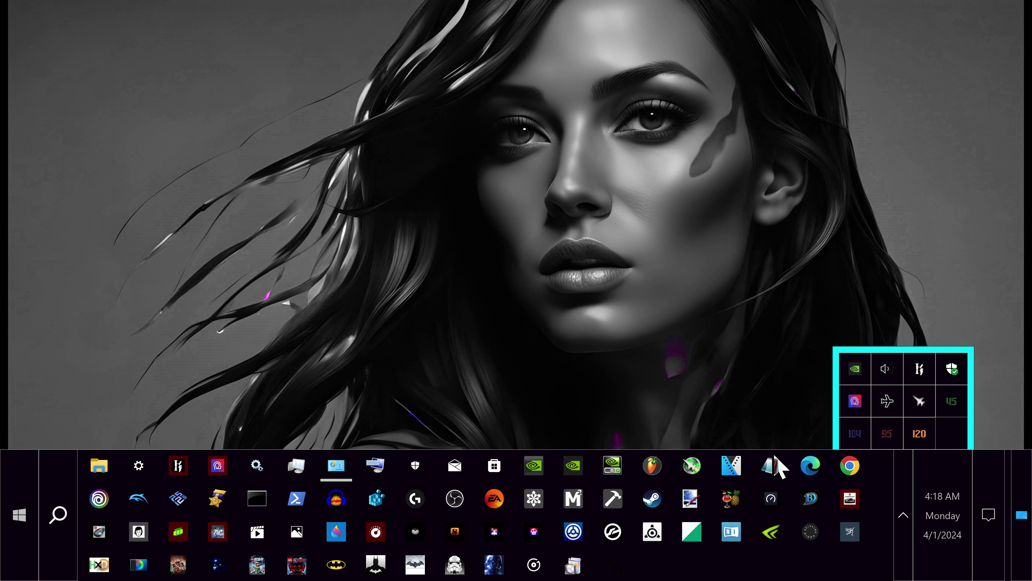
# Step: Lower the system volume to 4 and examine the running processes in a maximized Task Manager, approving its elevation request
pyautogui.moveTo(335, 465)
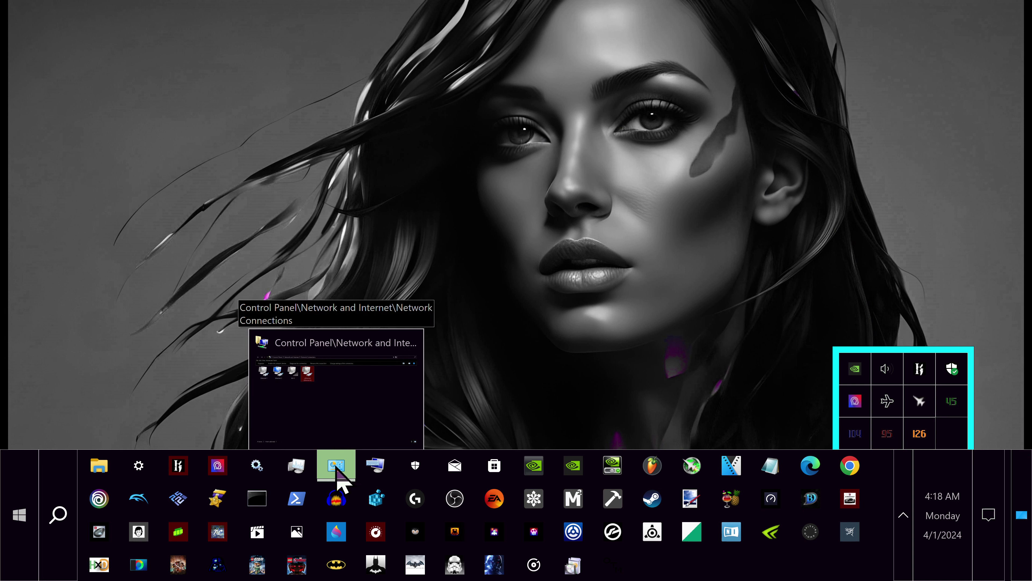
pyautogui.click(297, 465)
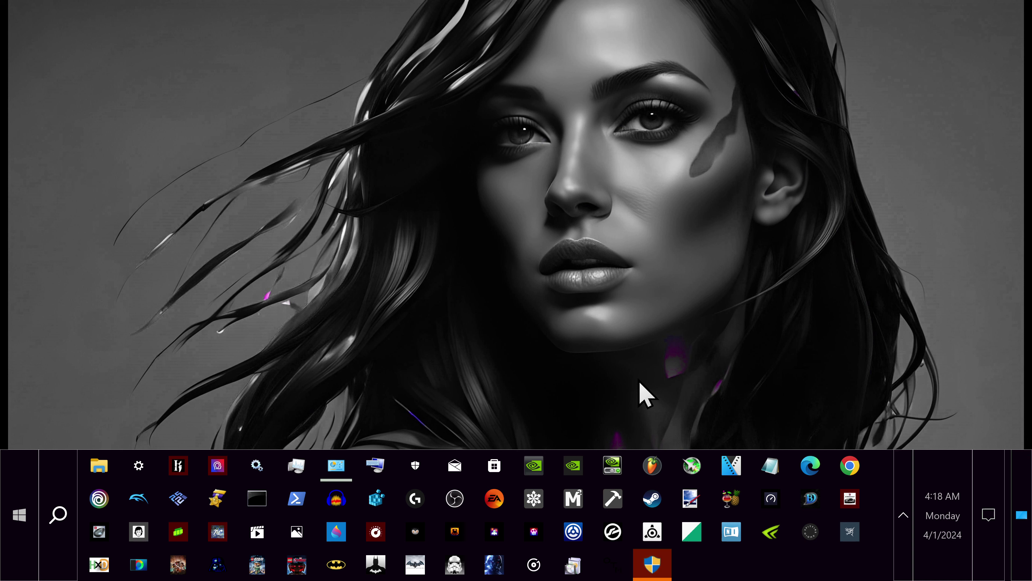
pyautogui.press('XF86AudioLowerVolume')
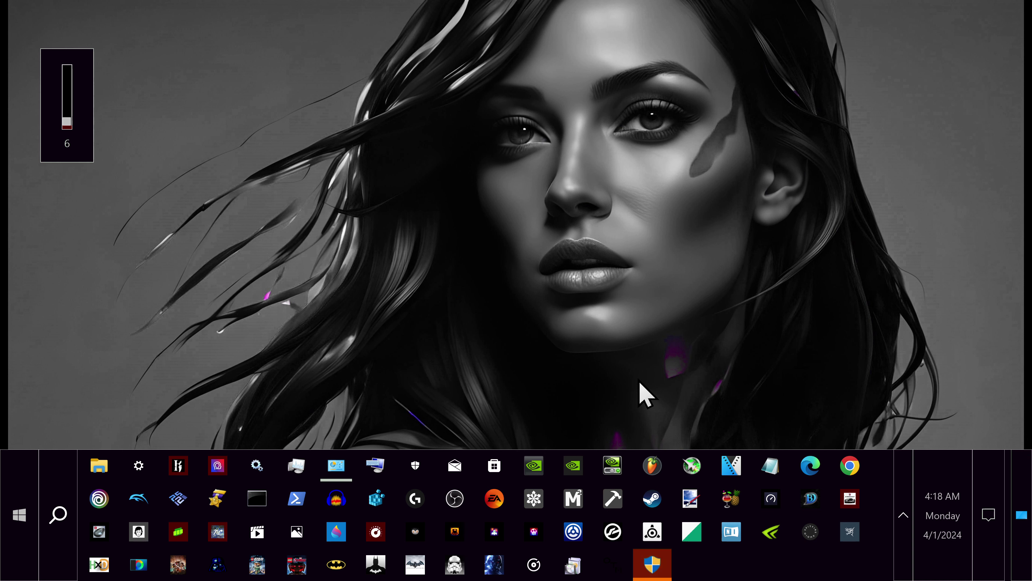
pyautogui.press('XF86AudioRaiseVolume')
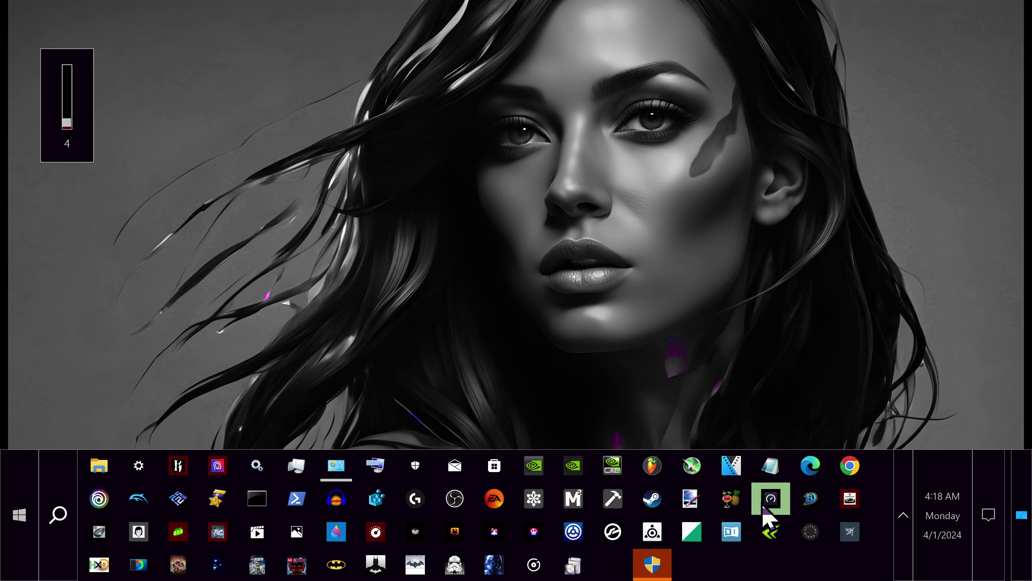
pyautogui.click(652, 564)
pyautogui.click(416, 388)
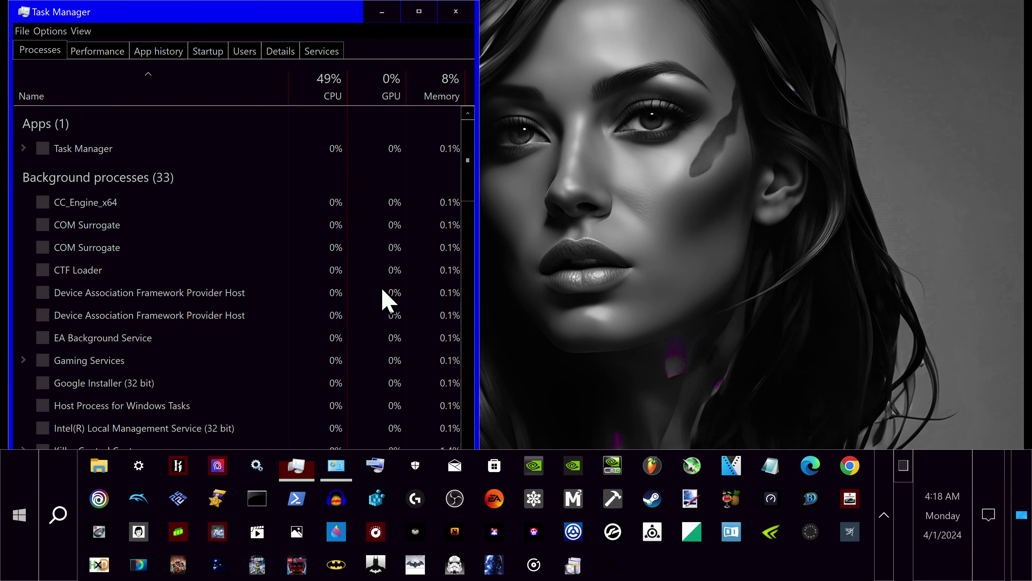
pyautogui.click(422, 10)
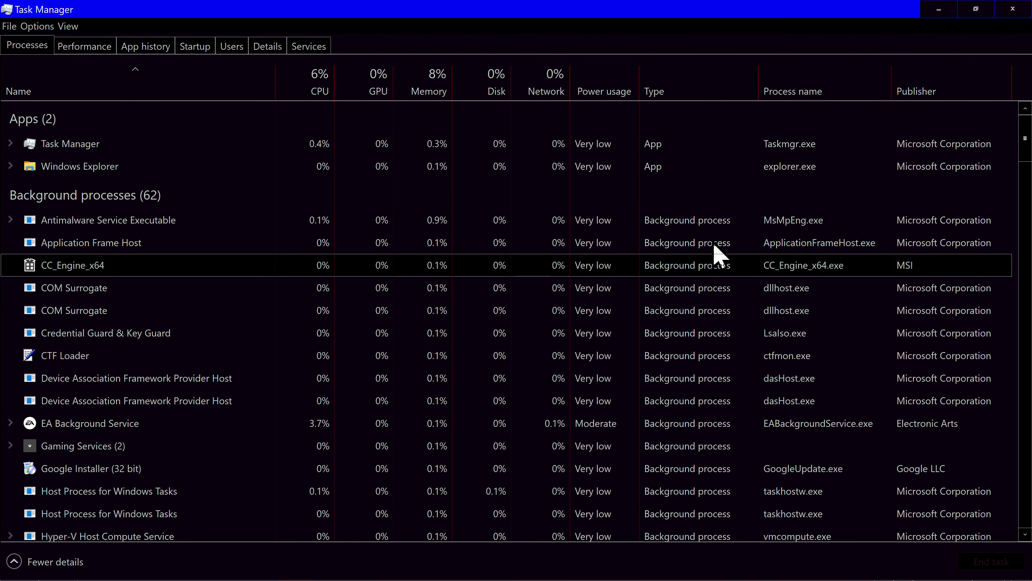
pyautogui.click(1013, 9)
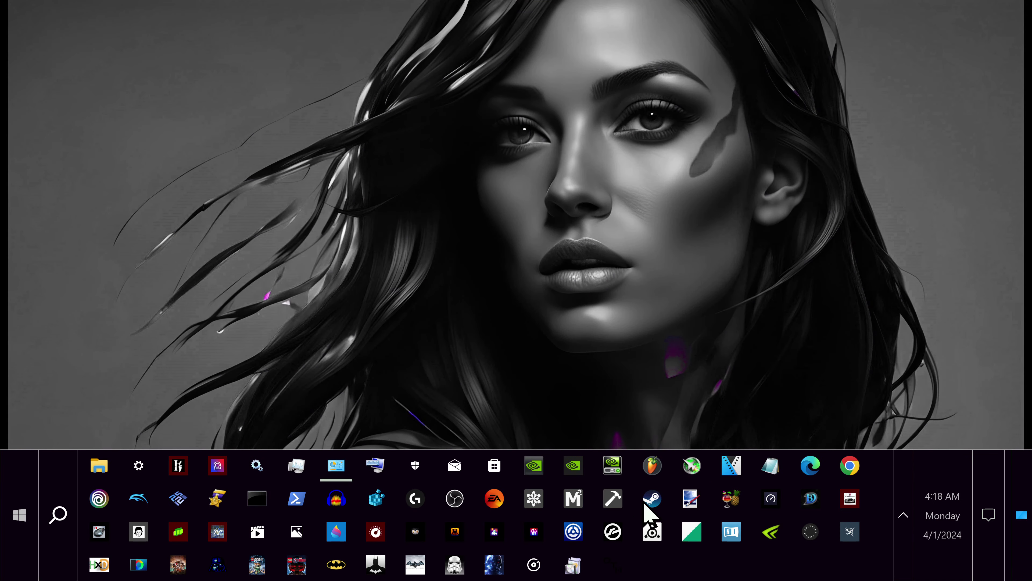
# Step: Disable the Ethernet 2 adapter in Network Connections with administrator approval and refresh the list of connections
pyautogui.click(336, 468)
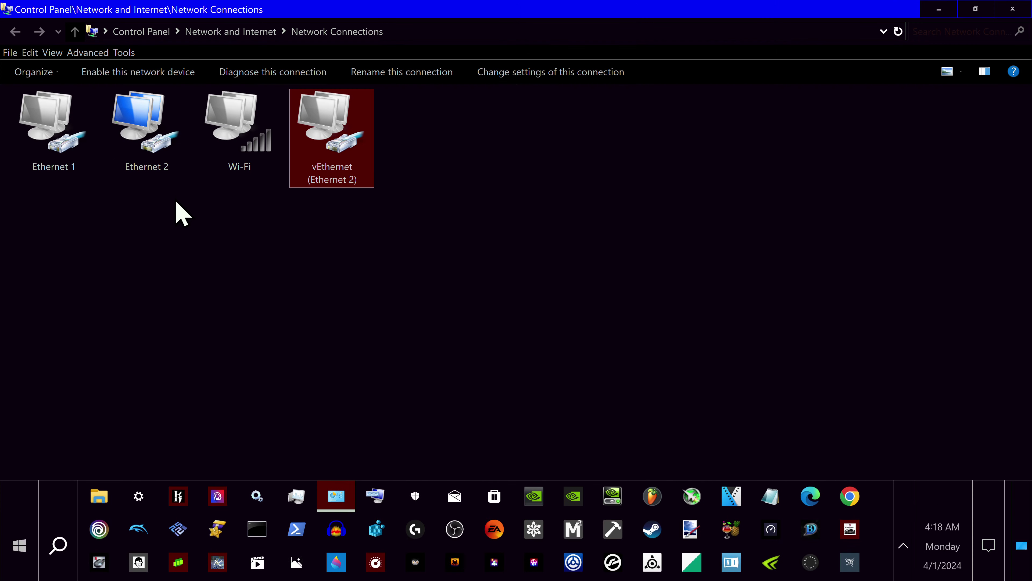
pyautogui.rightClick(149, 124)
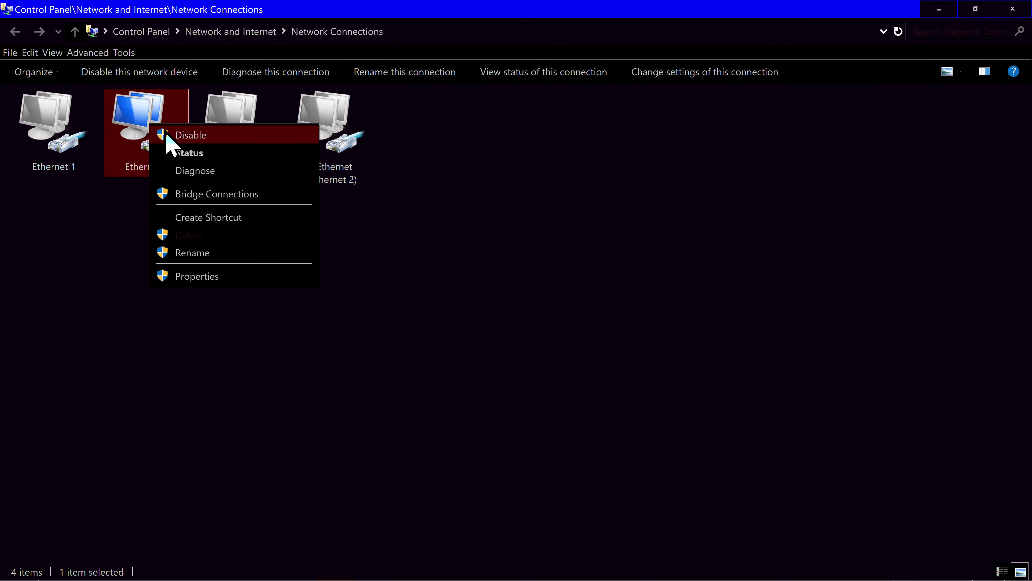
pyautogui.click(167, 136)
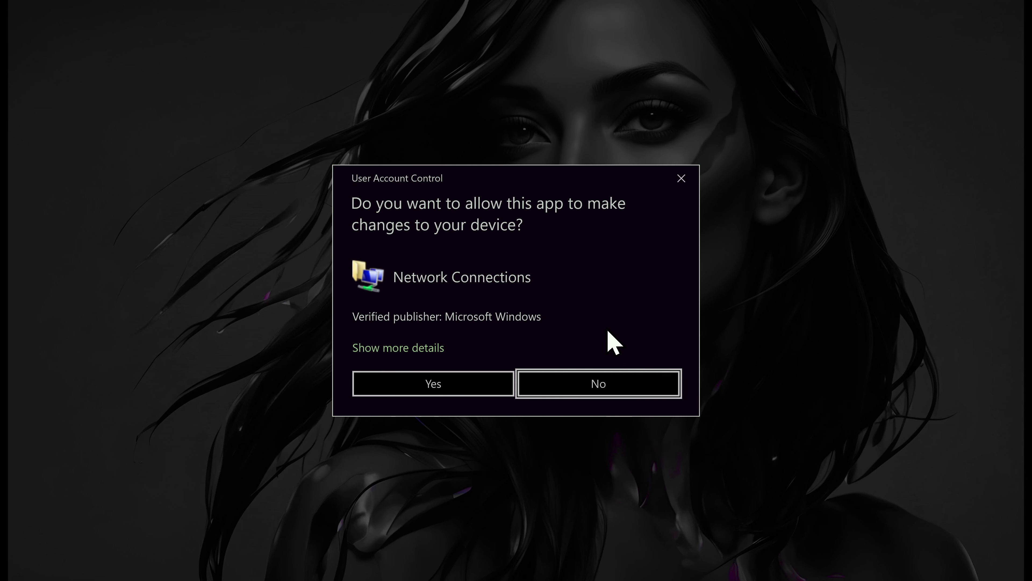
pyautogui.click(467, 384)
pyautogui.rightClick(426, 221)
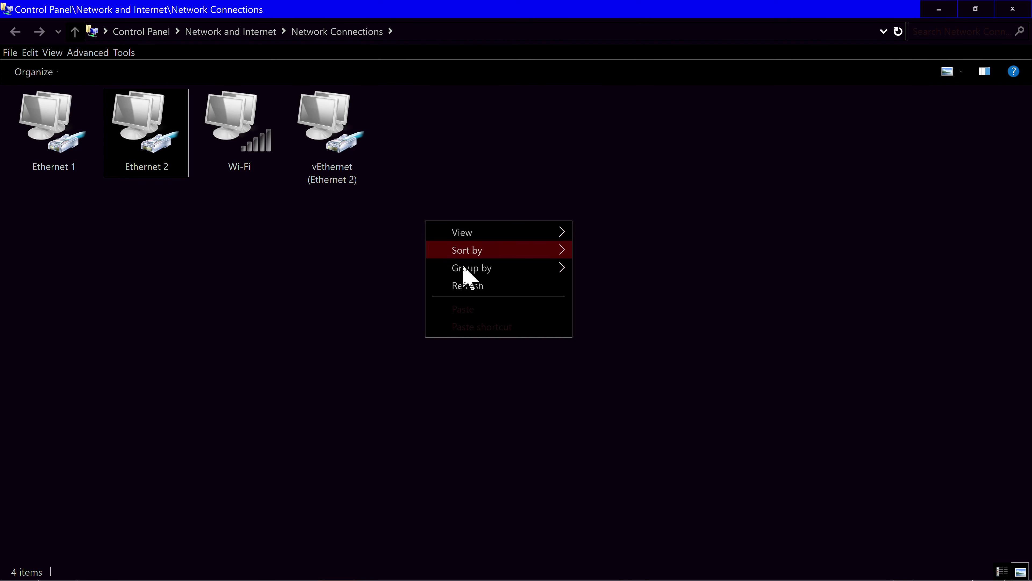
pyautogui.click(480, 285)
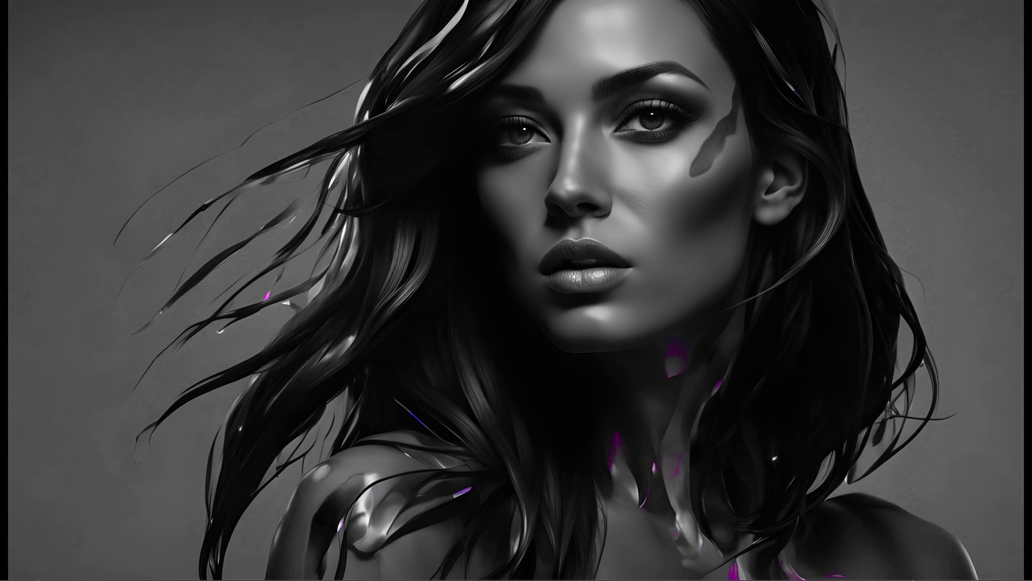
# Step: Launch Mod Limit Fixer in a maximized window alongside Frosty Mod Manager and preview the manager's window
pyautogui.moveTo(691, 541)
pyautogui.click(810, 499)
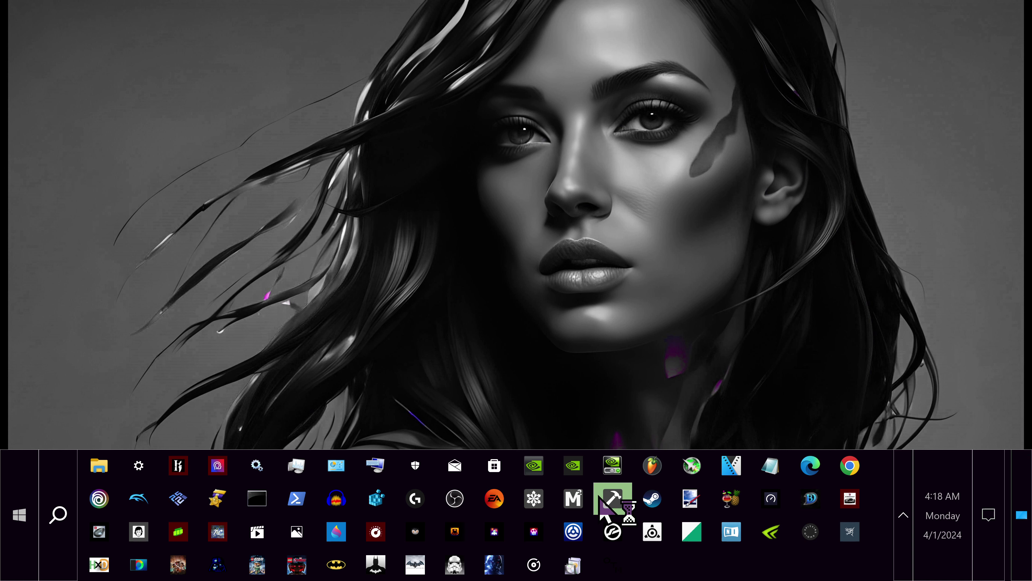
pyautogui.click(186, 111)
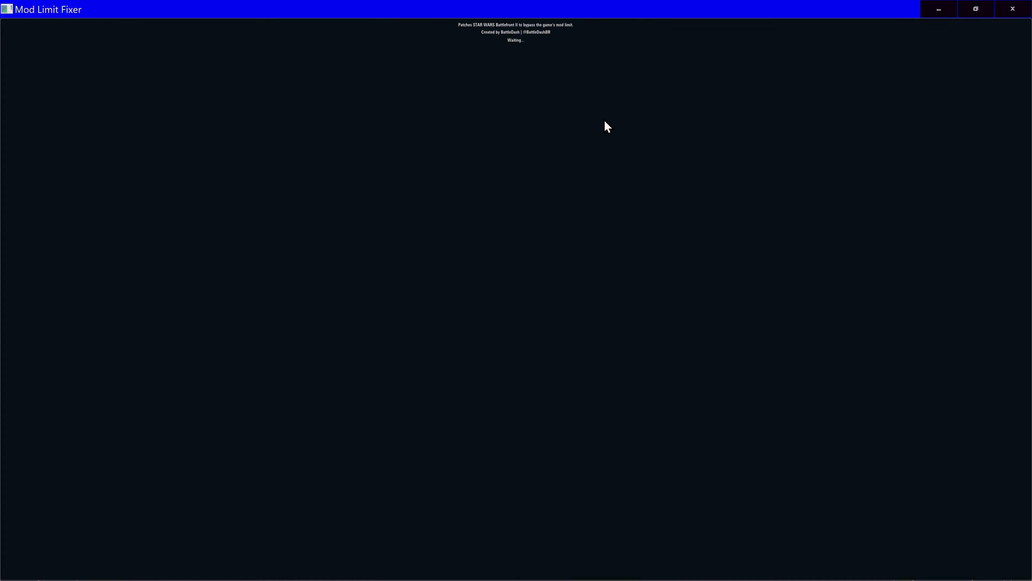
pyautogui.click(975, 10)
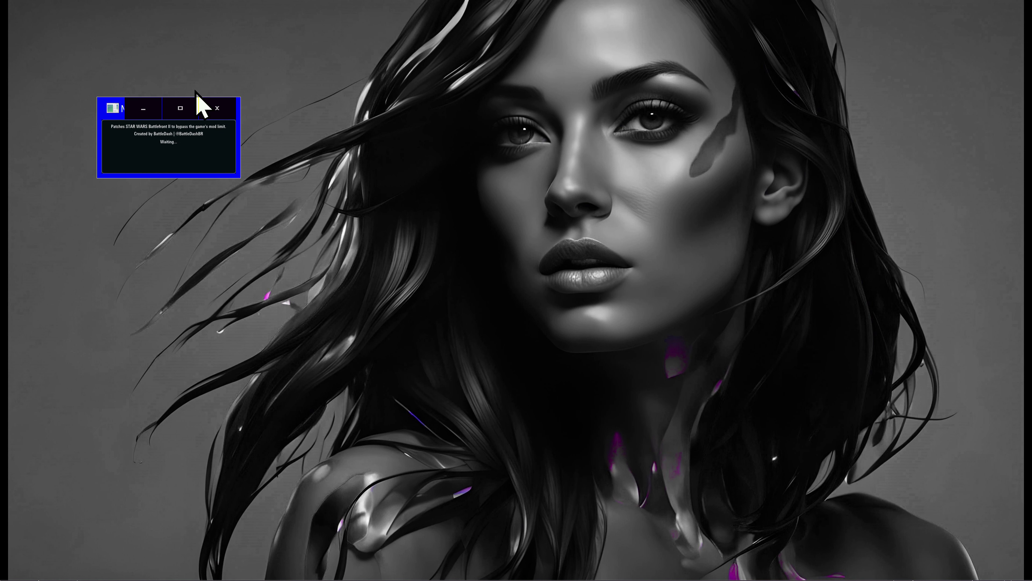
pyautogui.click(189, 112)
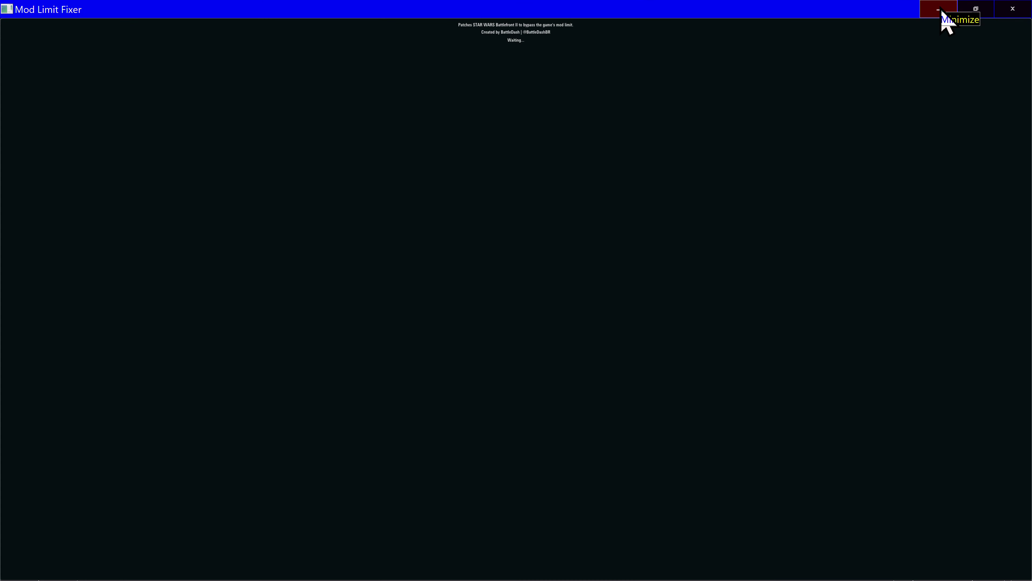
pyautogui.moveTo(719, 575)
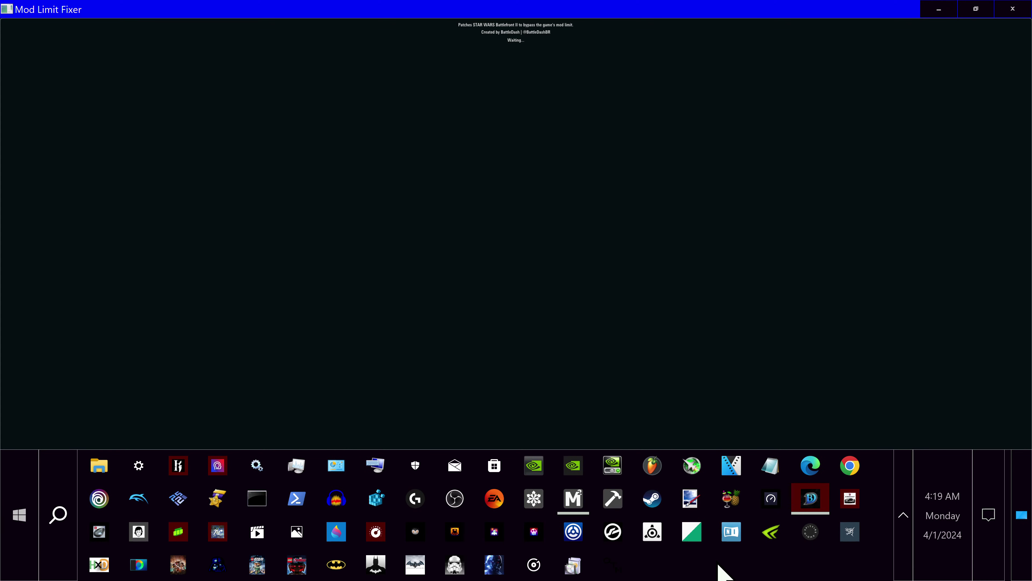
pyautogui.moveTo(575, 509)
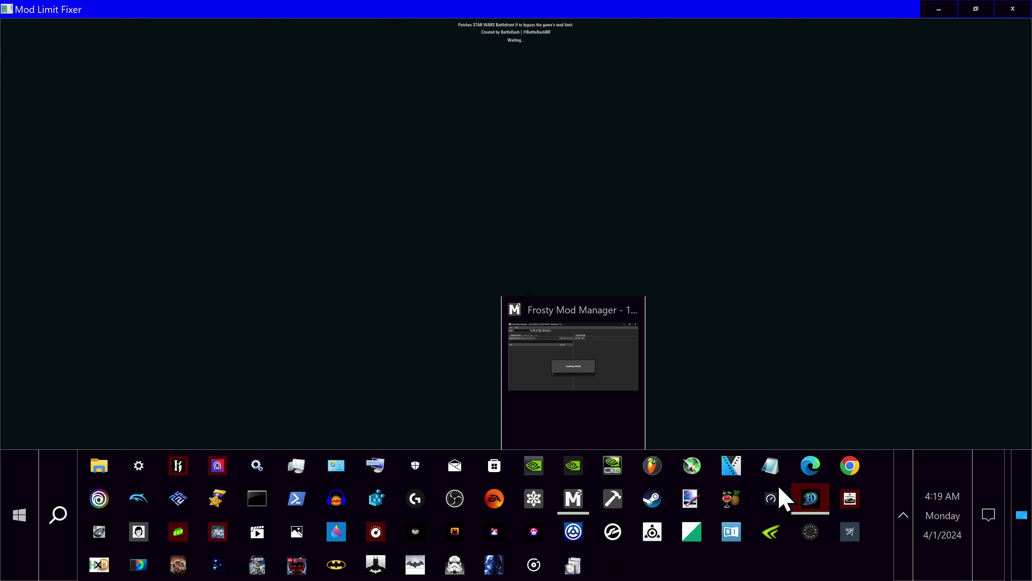
# Step: In Chrome, remove both past search suggestions and open the YouTube shortcut to test the internet connection
pyautogui.click(864, 472)
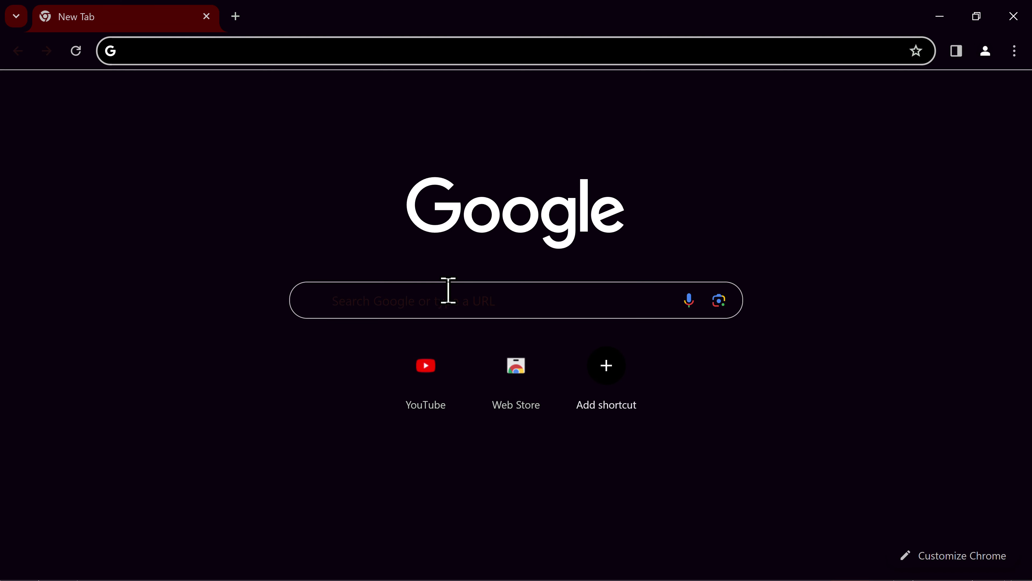
pyautogui.click(448, 290)
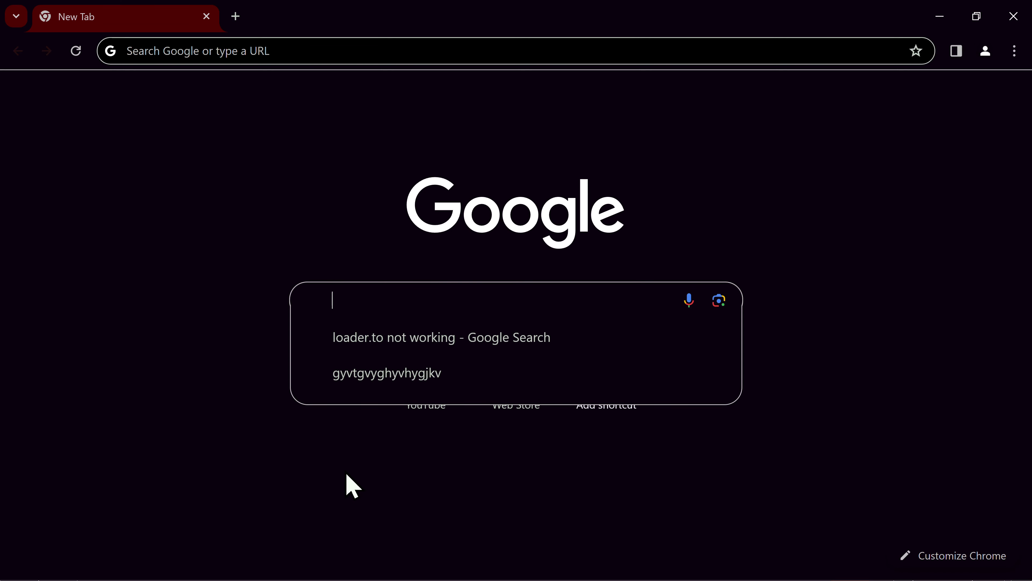
pyautogui.click(717, 336)
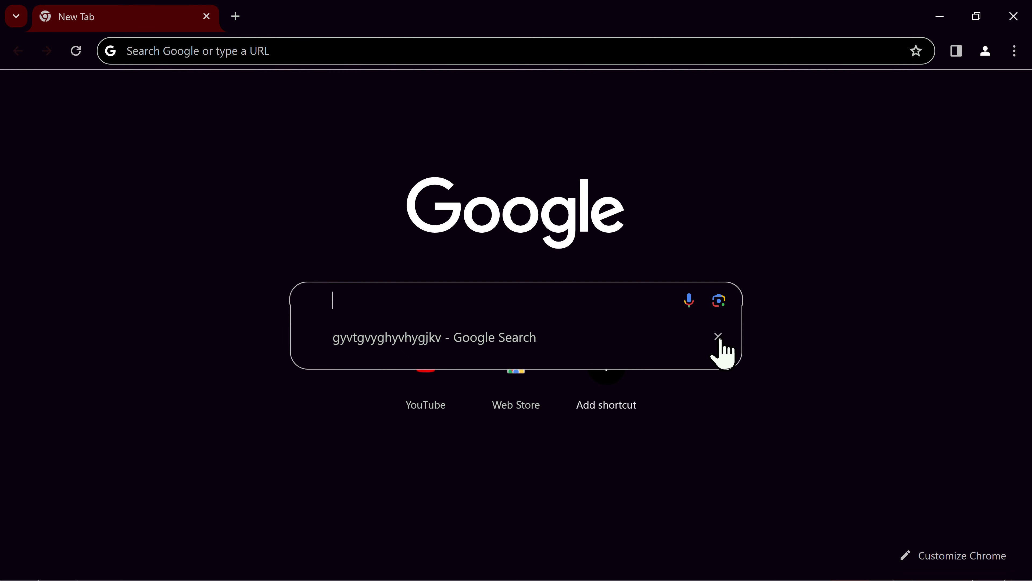
pyautogui.click(718, 337)
pyautogui.click(426, 372)
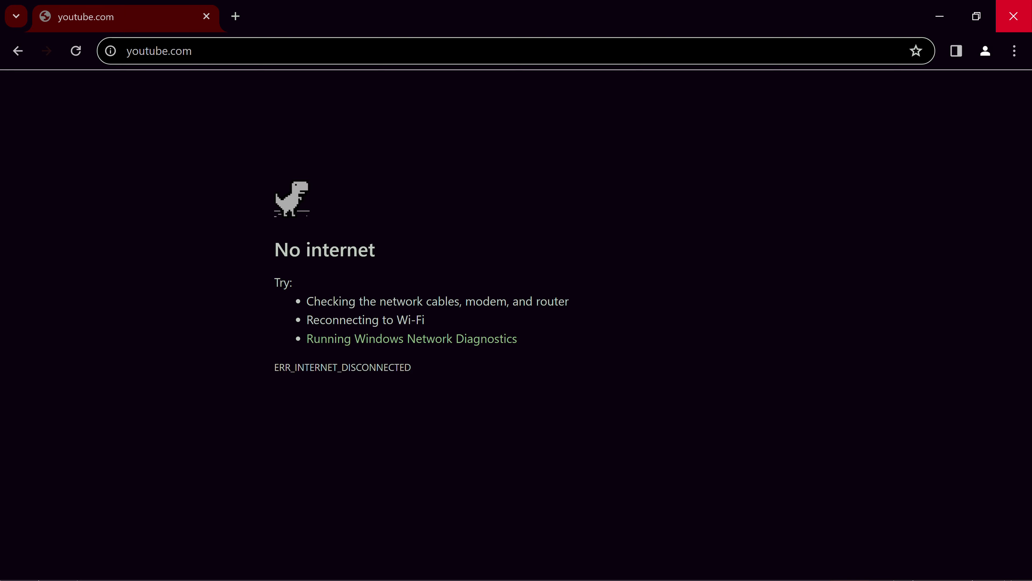
pyautogui.moveTo(940, 564)
pyautogui.click(909, 522)
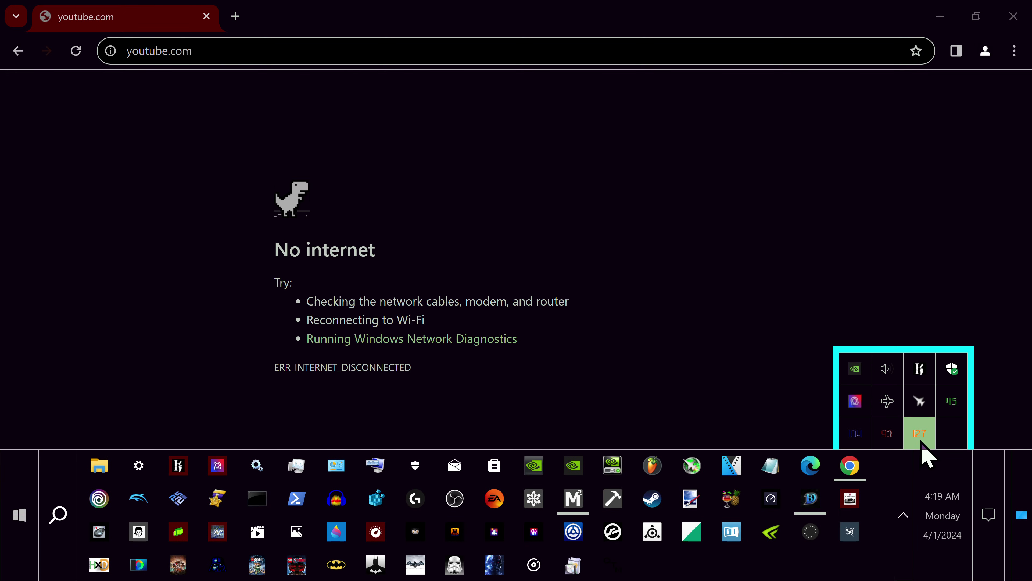
pyautogui.rightClick(890, 403)
pyautogui.click(880, 445)
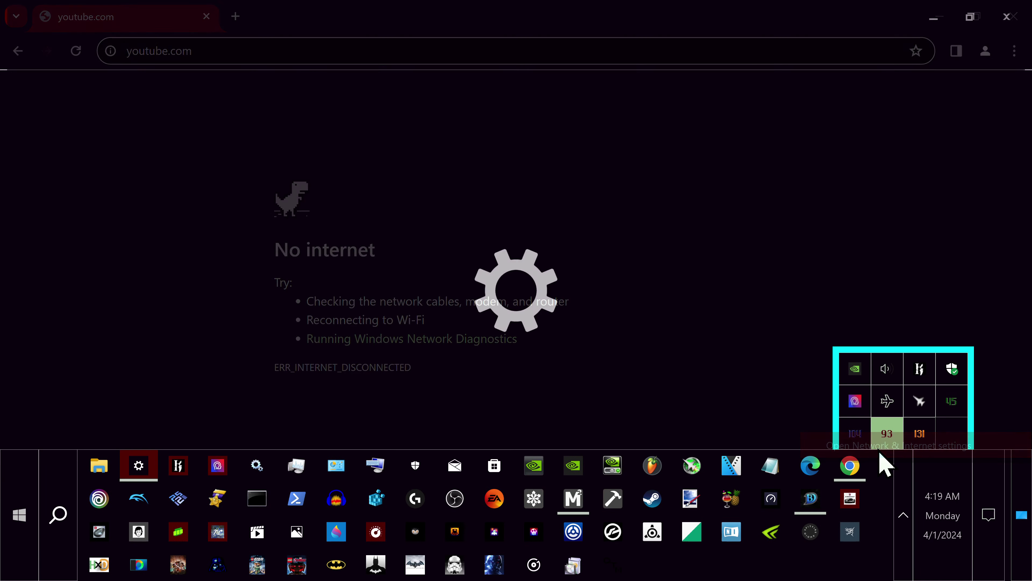
pyautogui.hotkey('alt', 'F4')
# Step: Open the system sound settings and bring up the Windows sound scheme and program event options
pyautogui.rightClick(887, 374)
pyautogui.click(890, 389)
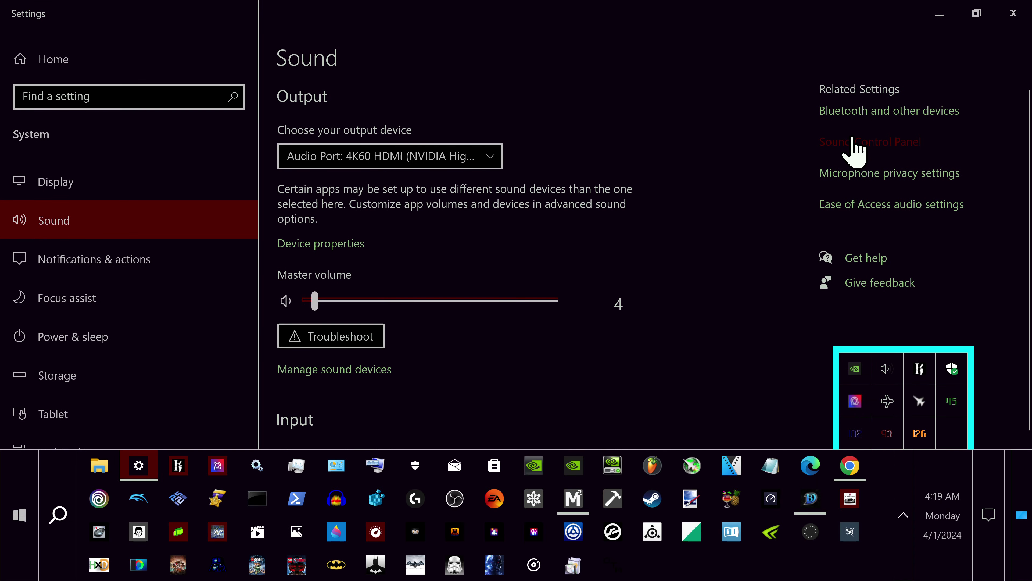
pyautogui.click(158, 64)
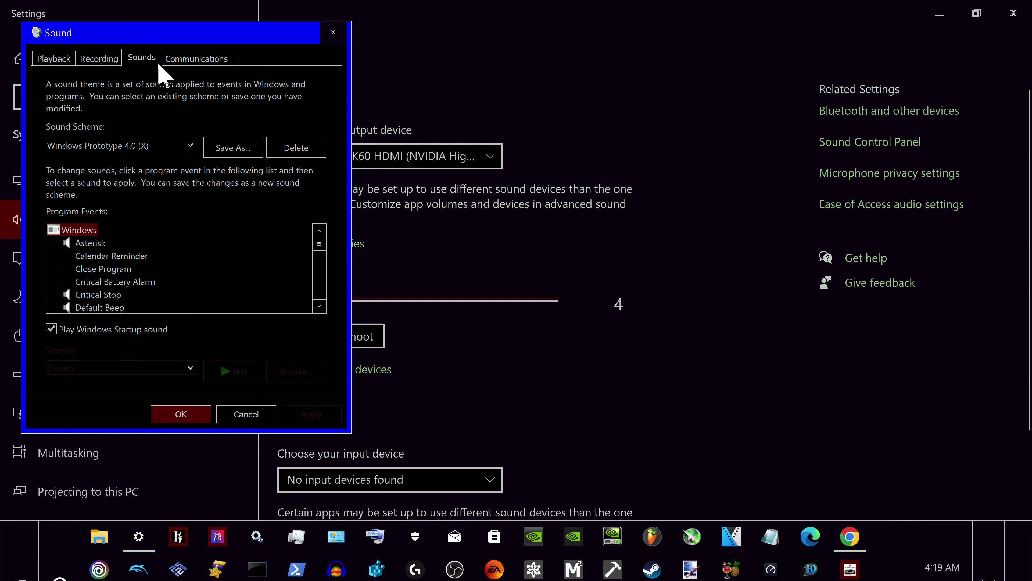
# Step: Raise the master system volume to 46
pyautogui.press('XF86AudioRaiseVolume')
pyautogui.press('XF86AudioRaiseVolume')
pyautogui.press('XF86AudioRaiseVolume')
pyautogui.press('XF86AudioRaiseVolume')
pyautogui.press('XF86AudioRaiseVolume')
pyautogui.press('XF86AudioRaiseVolume')
pyautogui.press('XF86AudioRaiseVolume')
pyautogui.press('XF86AudioRaiseVolume')
pyautogui.press('XF86AudioRaiseVolume')
pyautogui.press('XF86AudioRaiseVolume')
pyautogui.press('XF86AudioRaiseVolume')
pyautogui.press('XF86AudioRaiseVolume')
pyautogui.press('XF86AudioRaiseVolume')
pyautogui.press('XF86AudioRaiseVolume')
pyautogui.press('XF86AudioRaiseVolume')
pyautogui.press('XF86AudioRaiseVolume')
pyautogui.press('XF86AudioRaiseVolume')
pyautogui.press('XF86AudioRaiseVolume')
pyautogui.press('XF86AudioRaiseVolume')
pyautogui.press('XF86AudioRaiseVolume')
pyautogui.press('XF86AudioRaiseVolume')
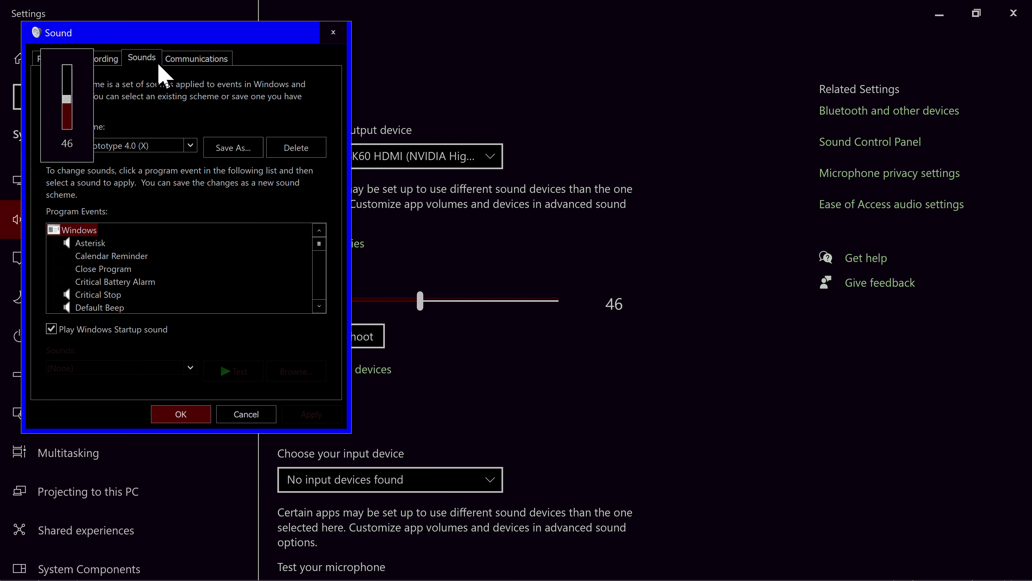
# Step: Request the removal of the Windows Prototype 4.0 (X) sound scheme twice and decline it each time
pyautogui.click(296, 148)
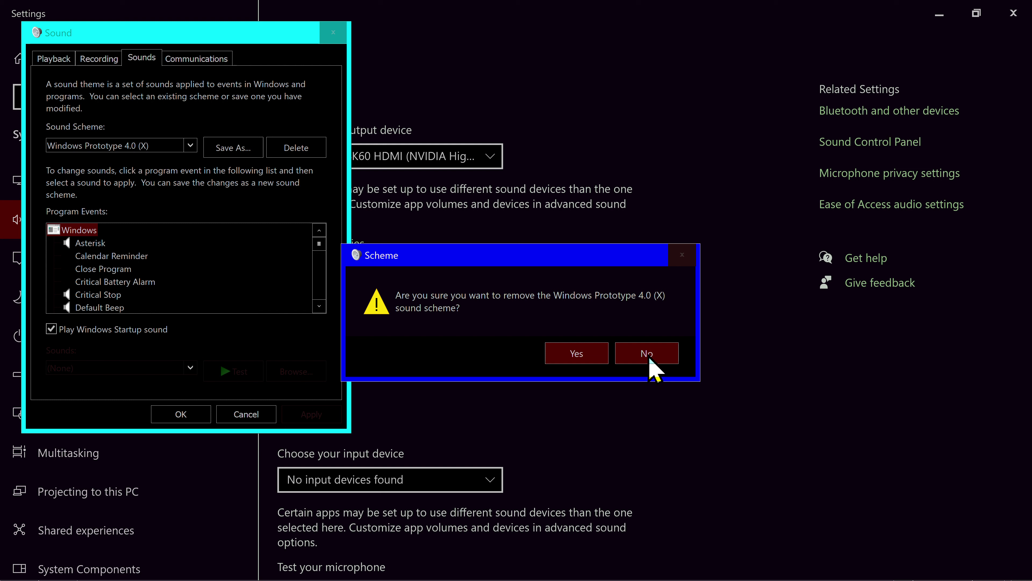
pyautogui.click(647, 353)
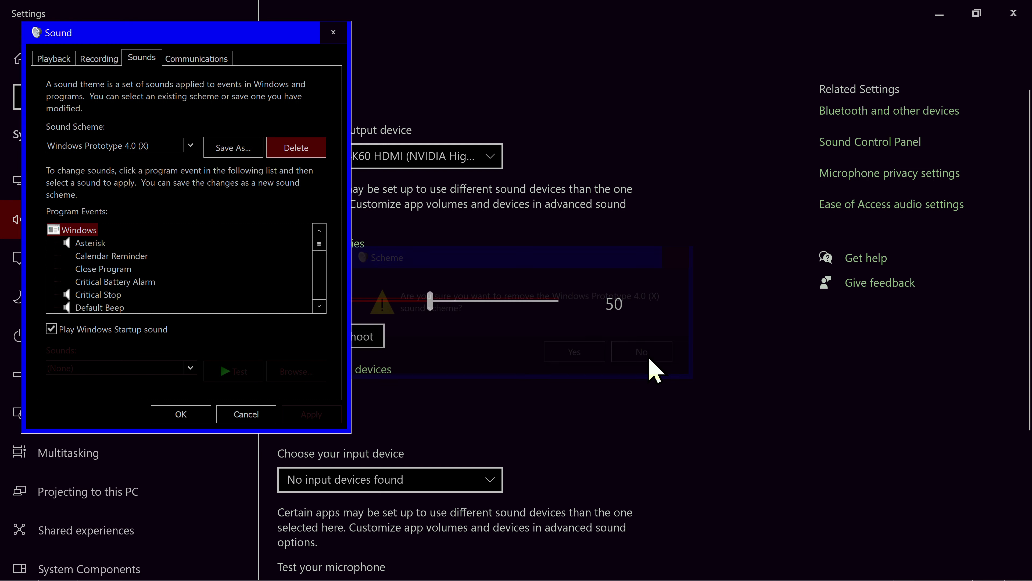
pyautogui.click(305, 156)
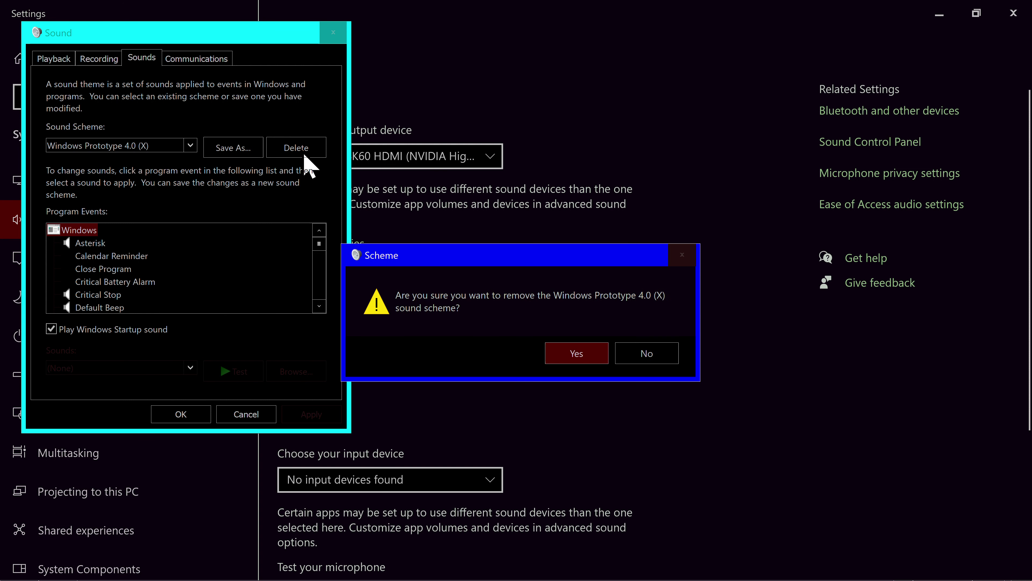
pyautogui.click(647, 352)
# Step: Play the sounds assigned to the Critical Stop, Asterisk and Default Beep program events
pyautogui.click(107, 295)
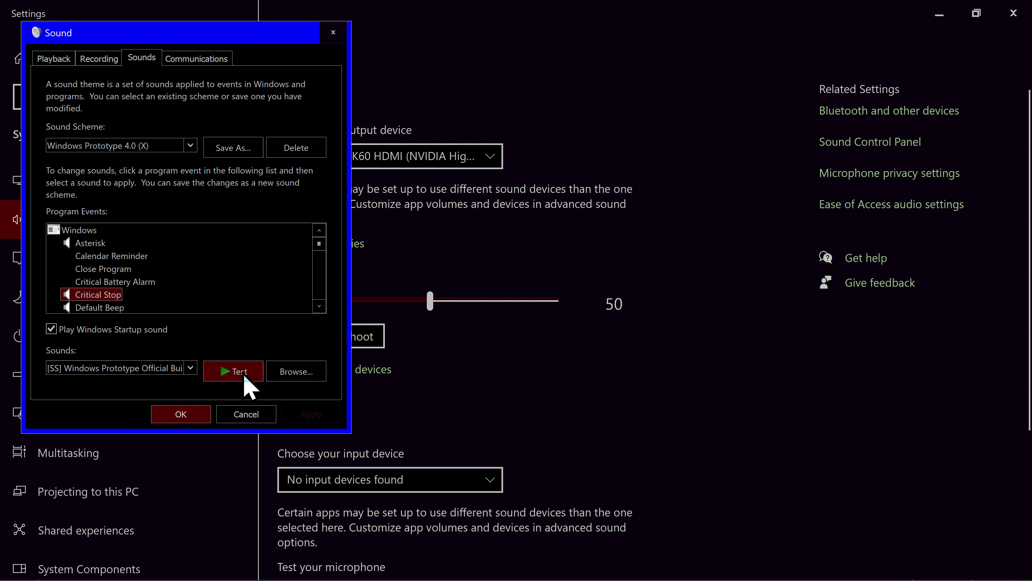
pyautogui.click(86, 243)
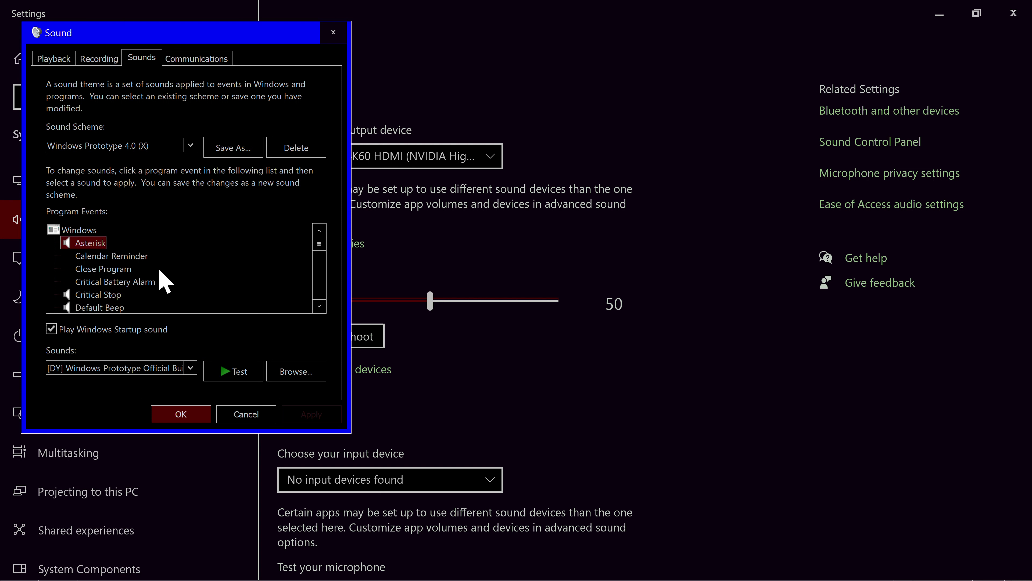
pyautogui.click(240, 373)
pyautogui.scroll(-1, 104, 281)
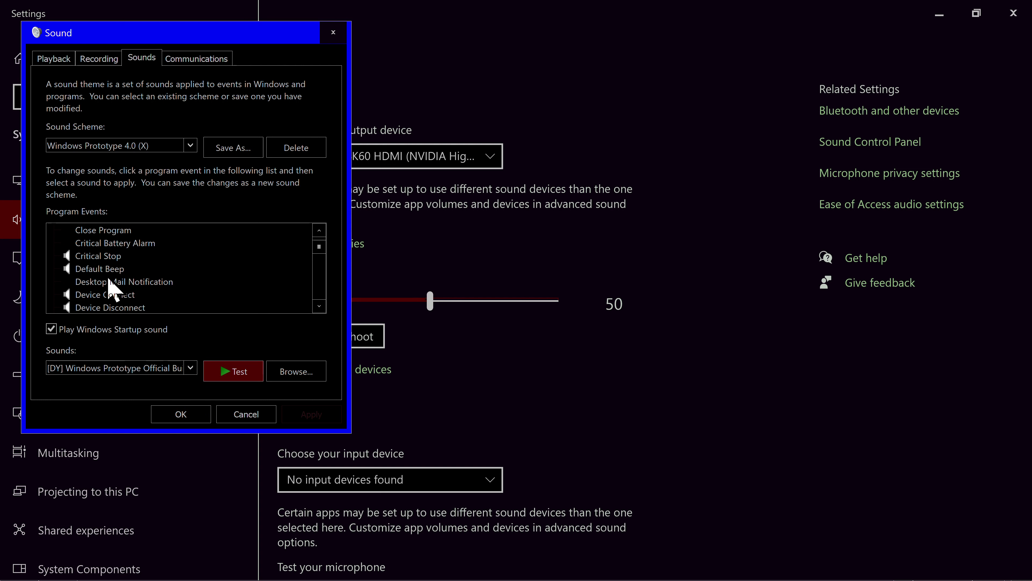
pyautogui.click(92, 269)
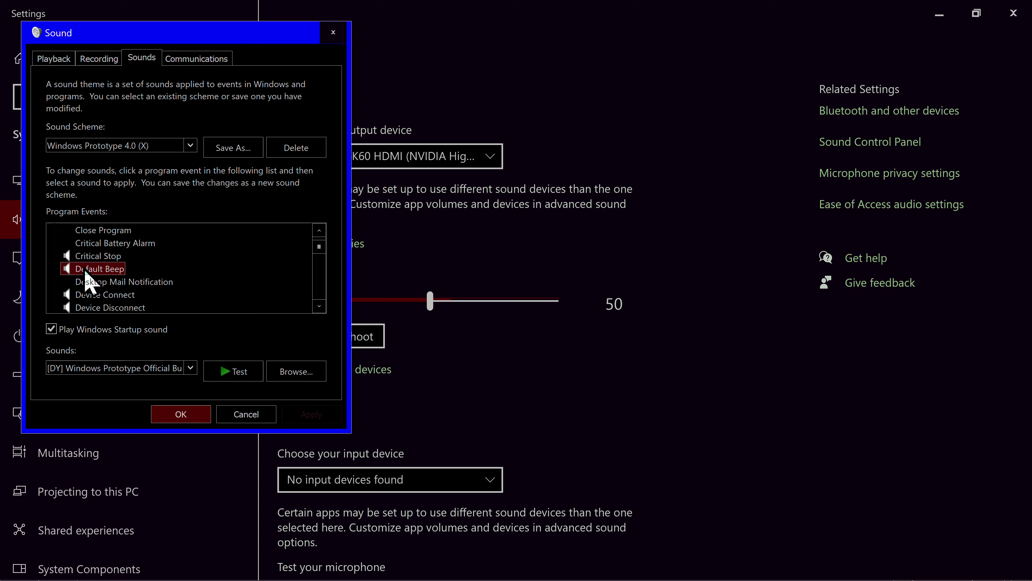
pyautogui.click(240, 374)
# Step: Find the Exclamation event, test its sound repeatedly and apply the sound settings
pyautogui.click(98, 294)
pyautogui.scroll(-1, 179, 280)
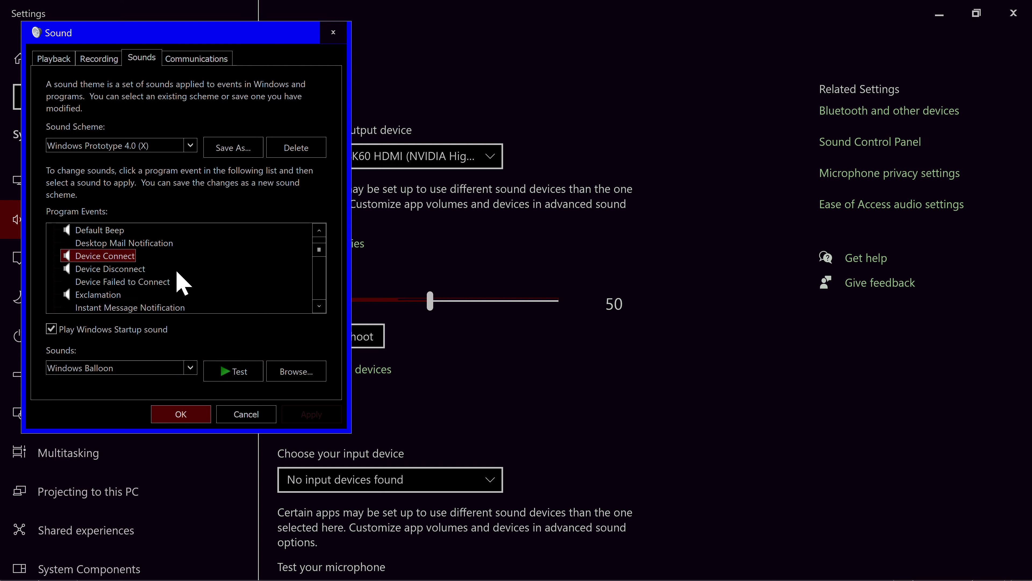
pyautogui.scroll(-1, 181, 283)
pyautogui.click(86, 256)
pyautogui.click(248, 378)
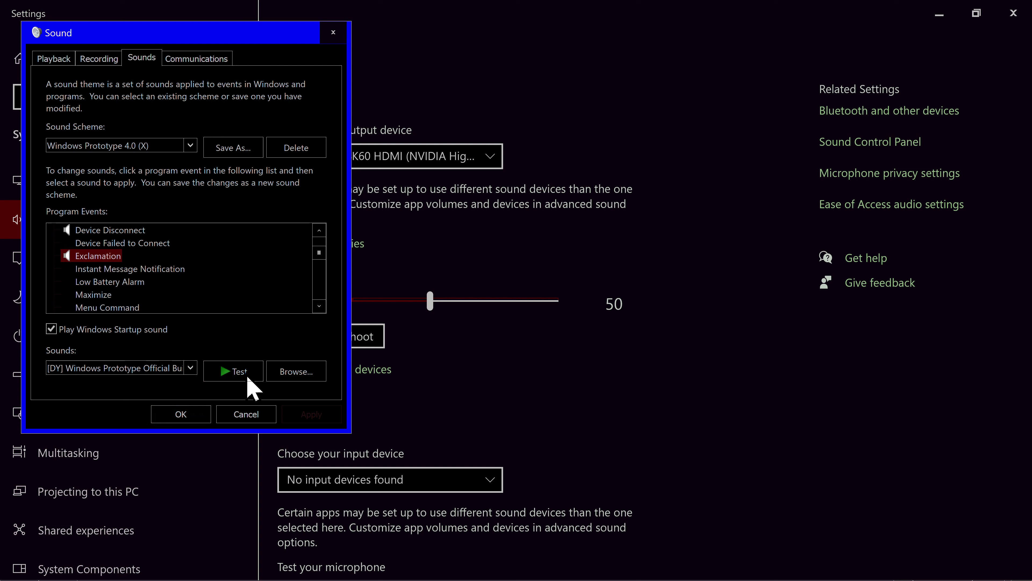
pyautogui.click(224, 373)
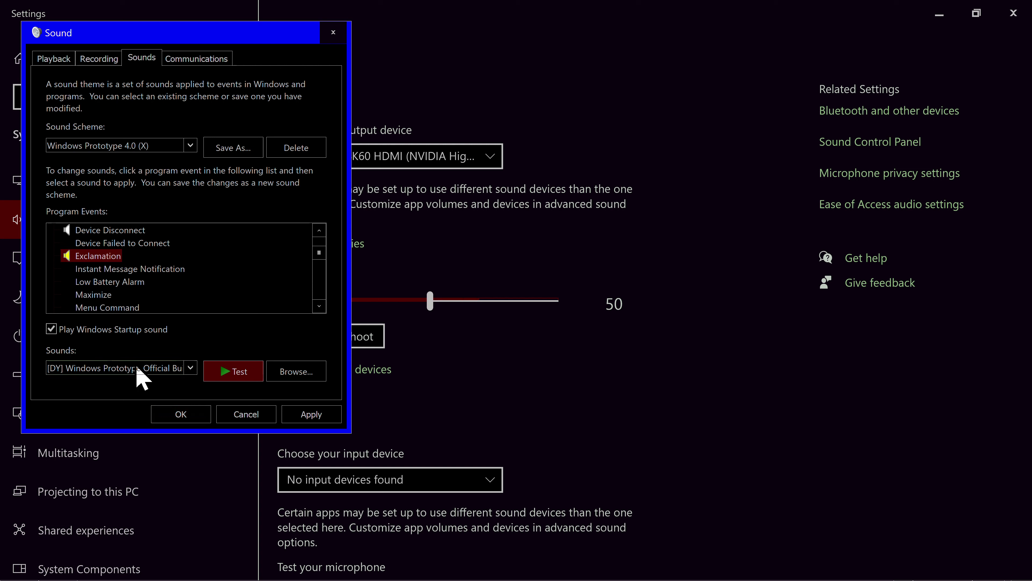
pyautogui.click(247, 376)
pyautogui.click(311, 414)
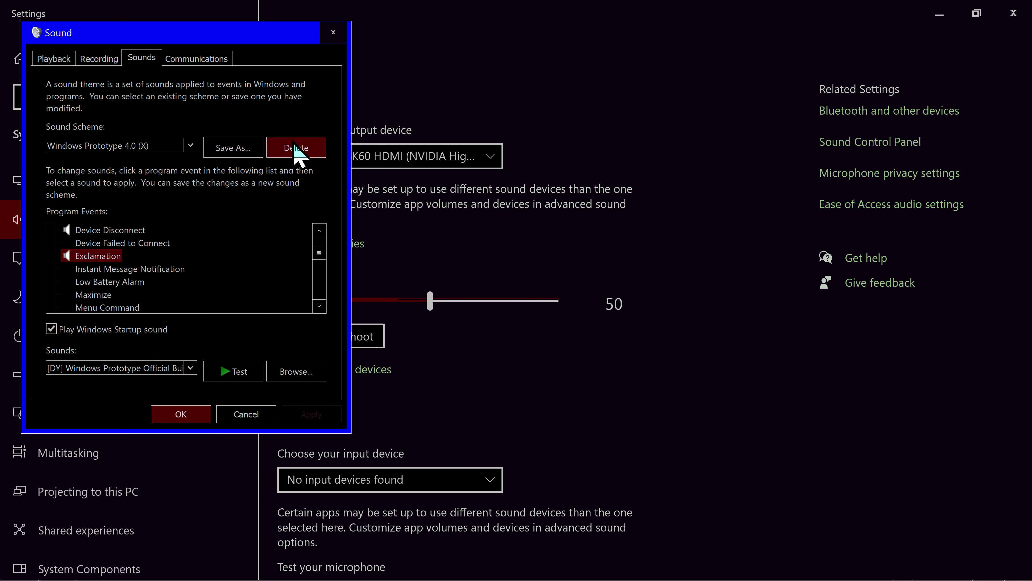
# Step: Request the sound scheme's removal again, move the confirmation prompt aside and decline the removal
pyautogui.click(296, 158)
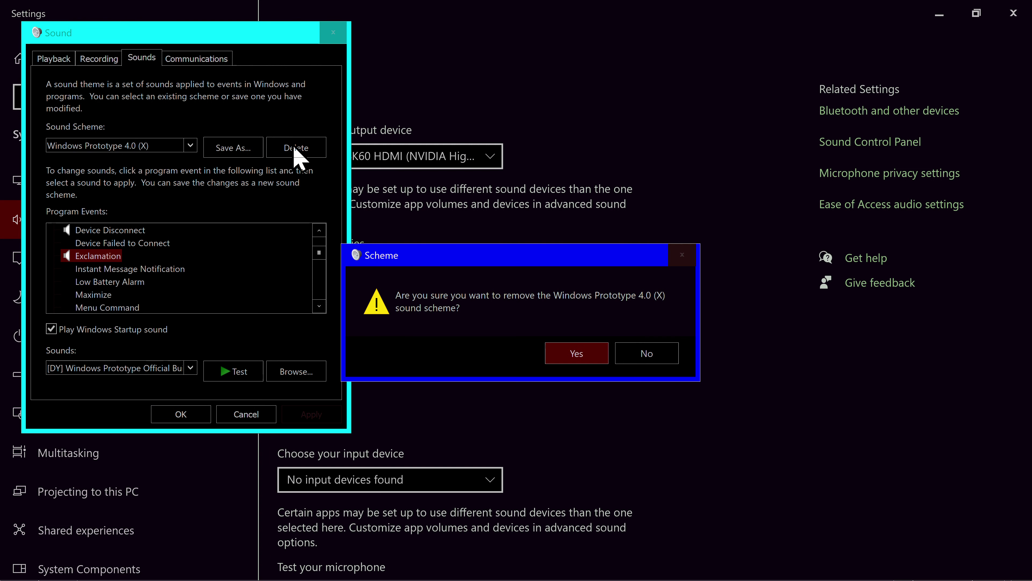
pyautogui.moveTo(512, 262); pyautogui.dragTo(481, 214)
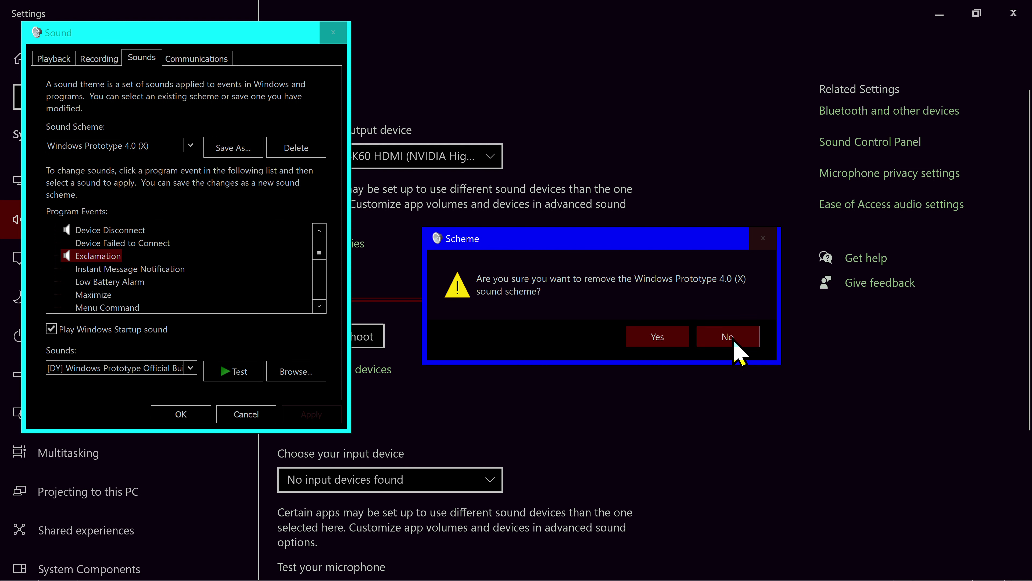
pyautogui.click(235, 33)
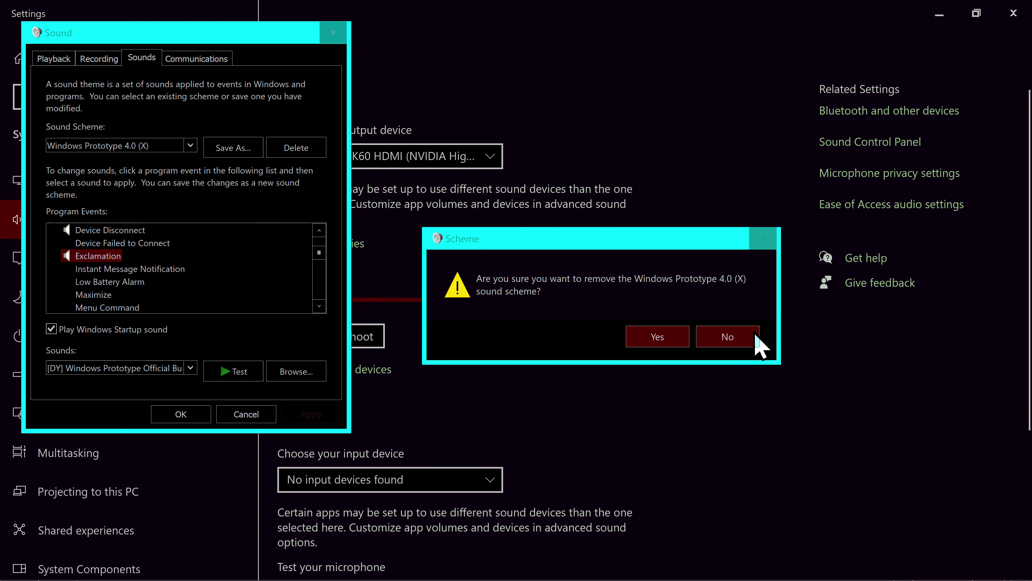
pyautogui.click(748, 339)
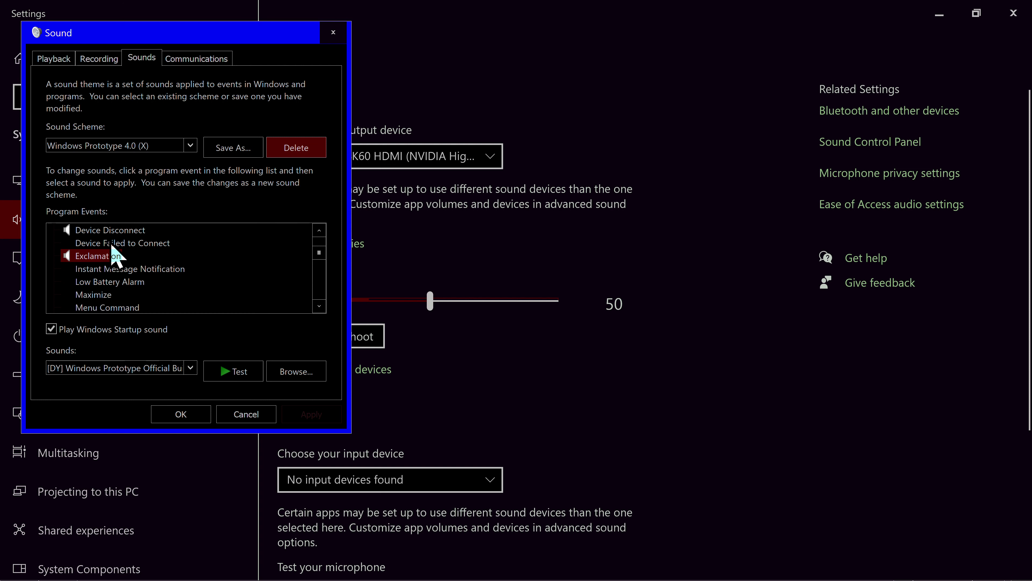
# Step: Test the Critical Stop and Default Beep event sounds again and apply the sound settings
pyautogui.scroll(3, 114, 254)
pyautogui.press('Tab')
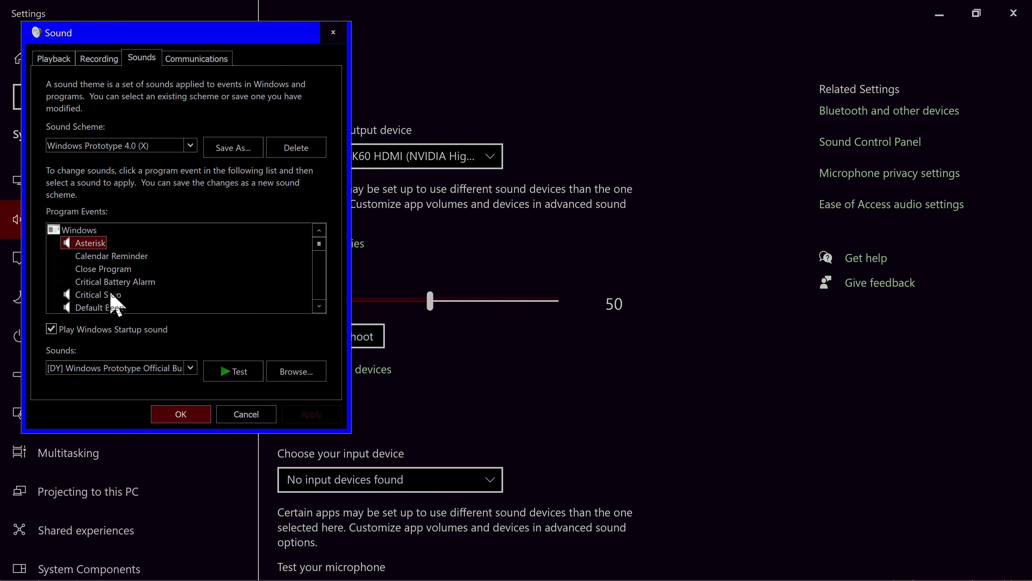
pyautogui.click(102, 295)
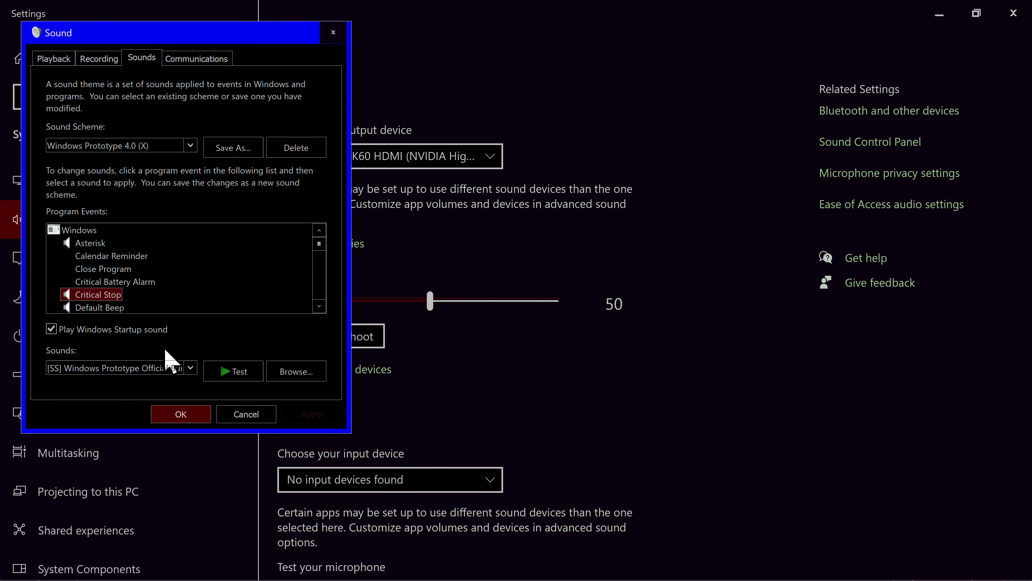
pyautogui.click(233, 380)
pyautogui.scroll(-1, 116, 293)
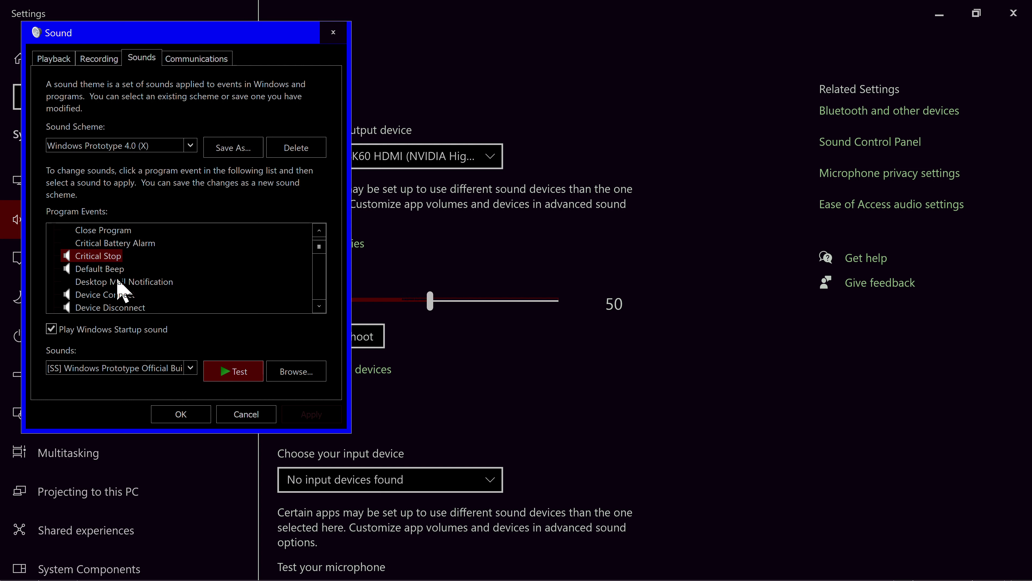
pyautogui.click(104, 270)
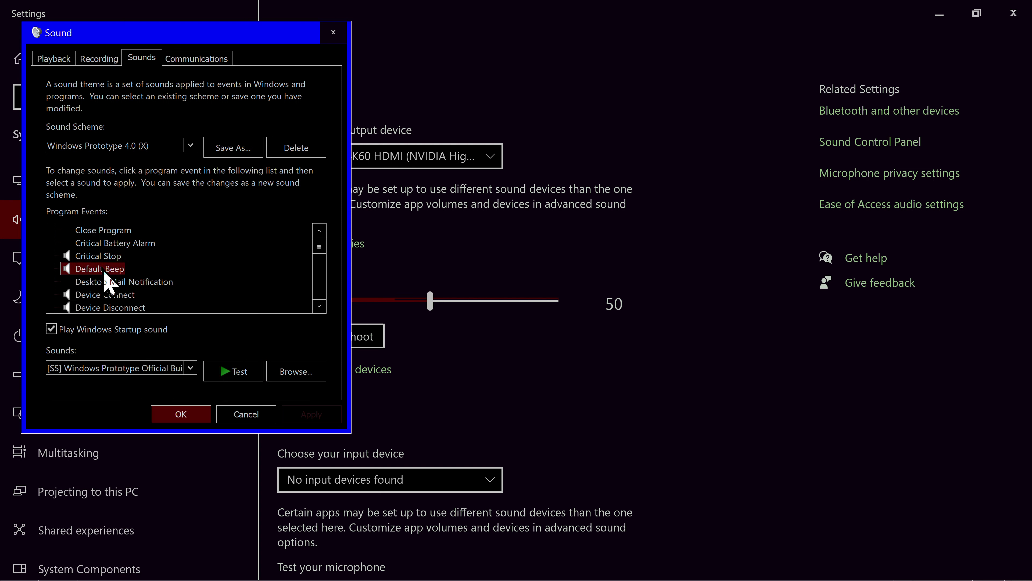
pyautogui.click(248, 377)
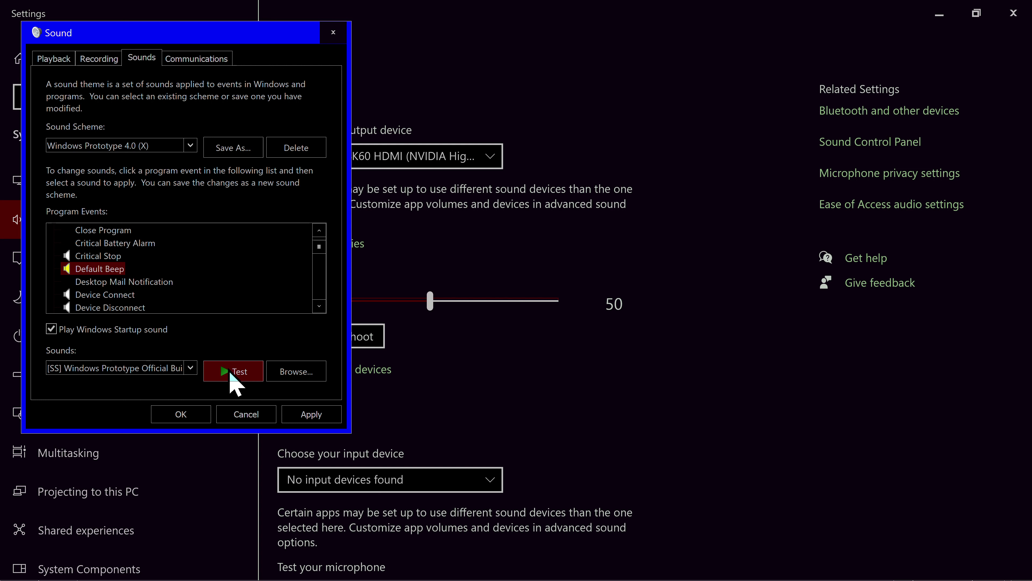
pyautogui.click(321, 416)
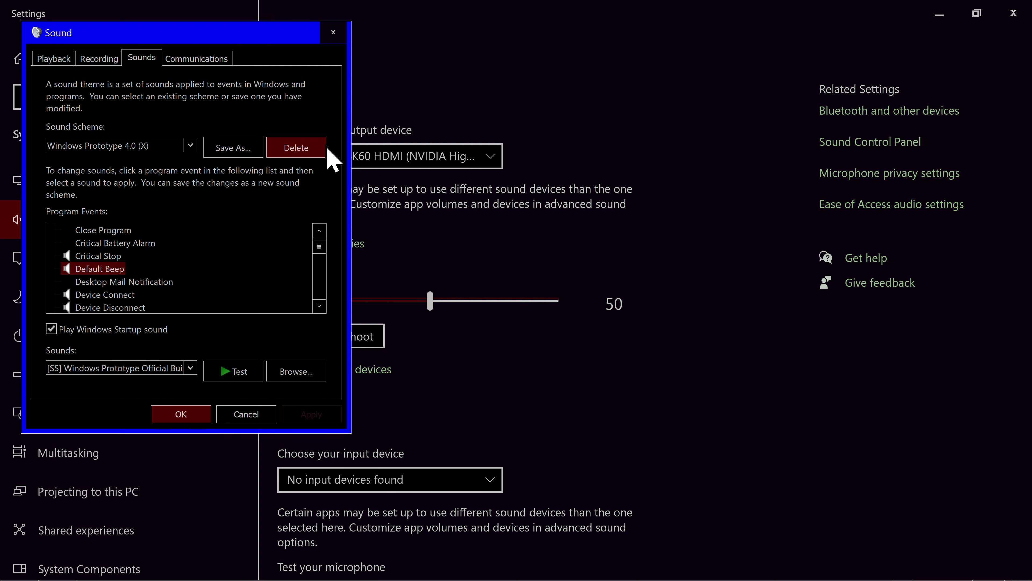
# Step: Close the Settings window and move the Sound dialog slightly closer to the desktop's corner
pyautogui.press('Return')
pyautogui.click(1008, 16)
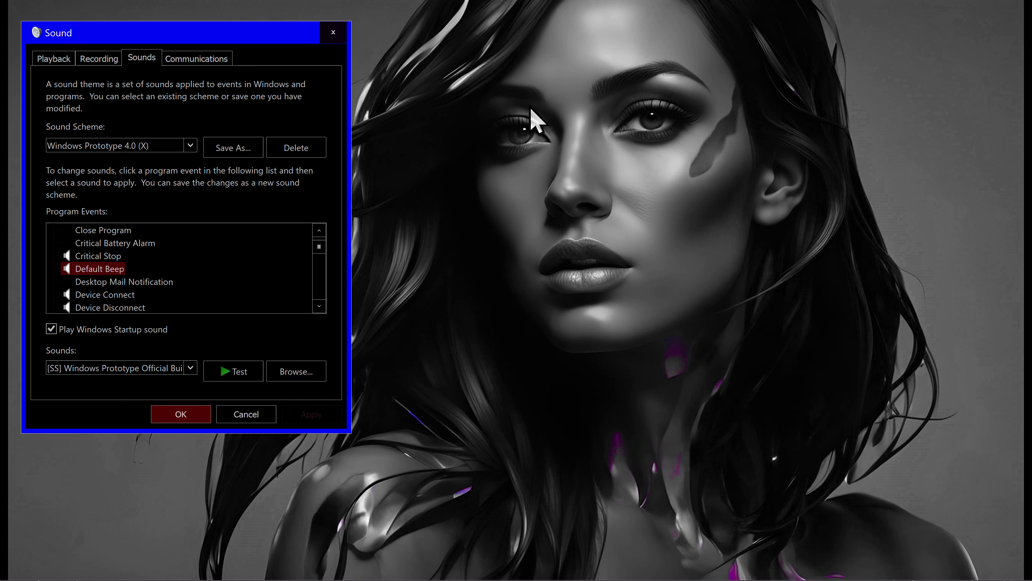
pyautogui.moveTo(223, 41); pyautogui.dragTo(216, 24)
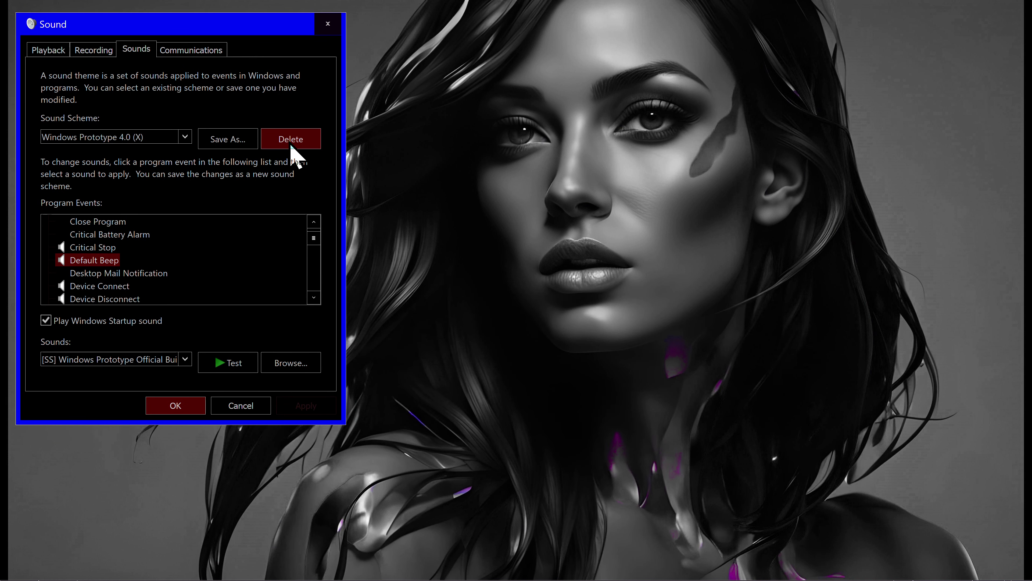
# Step: With the system volume raised to 70, request the Windows Prototype 4.0 (X) scheme's removal, reposition the prompt and decline it
pyautogui.press('XF86AudioRaiseVolume')
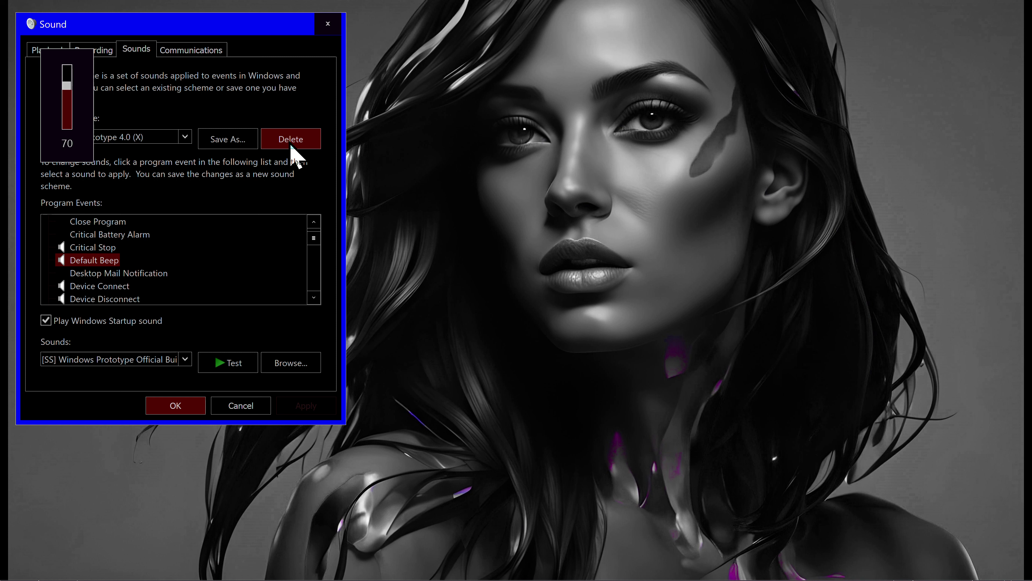
pyautogui.click(291, 142)
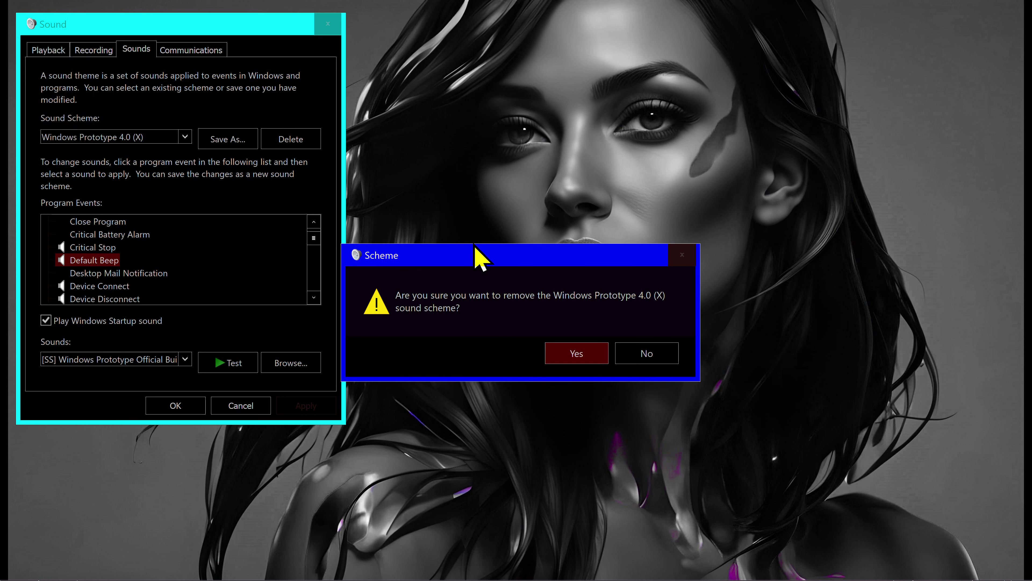
pyautogui.click(267, 29)
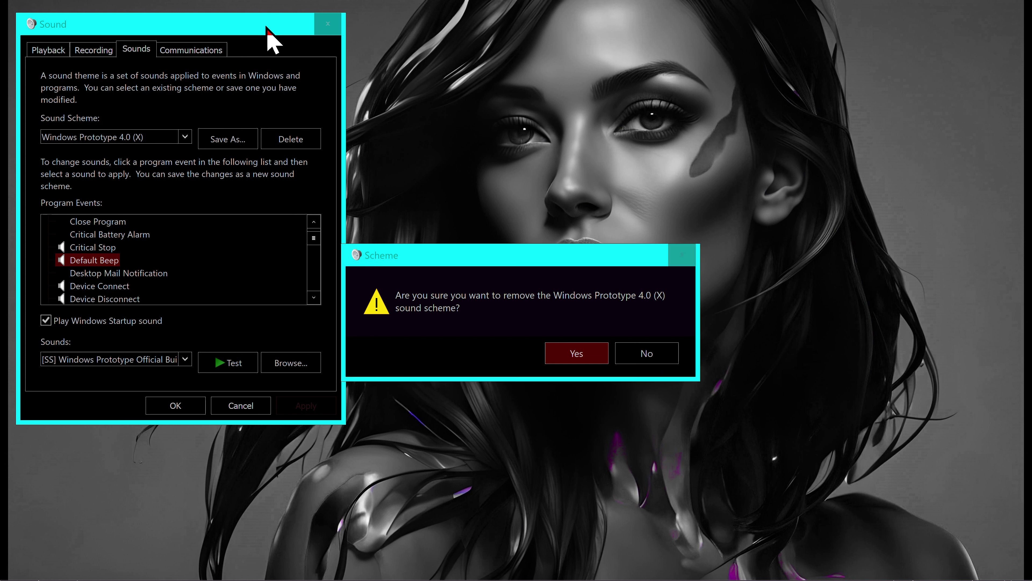
pyautogui.moveTo(550, 258); pyautogui.dragTo(909, 45)
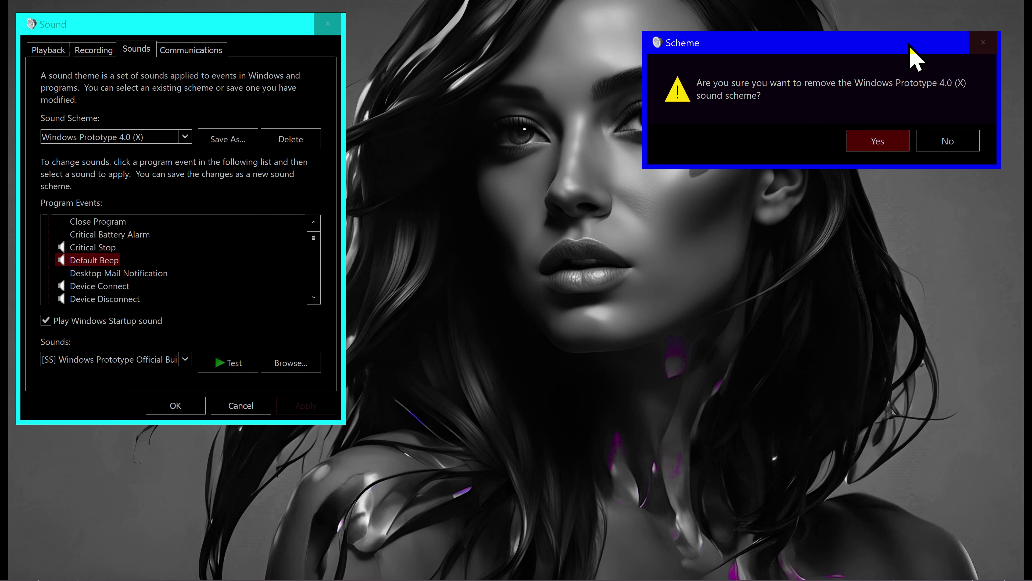
pyautogui.click(965, 146)
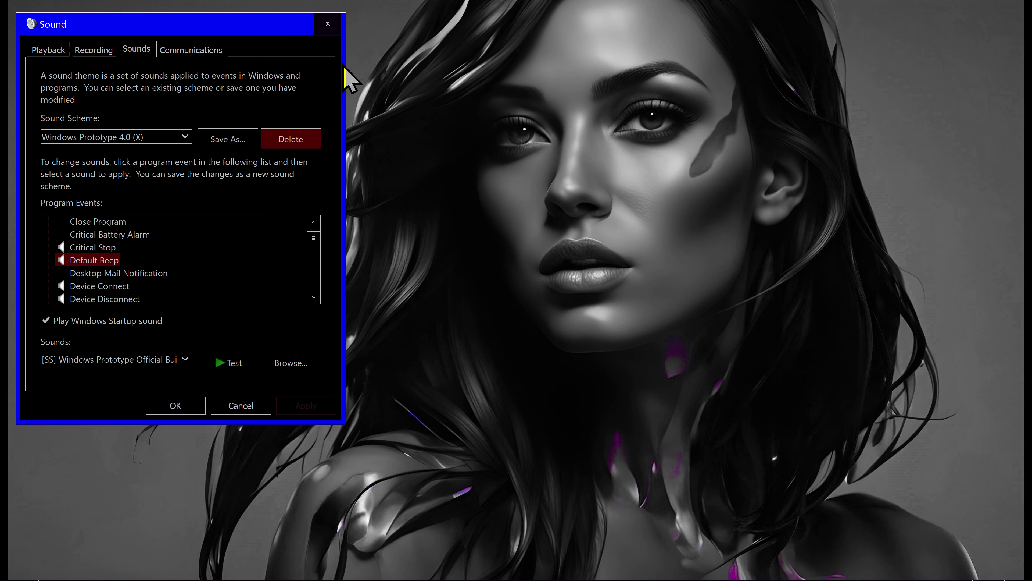
# Step: Close the Sound dialog and switch to Frosty Mod Manager
pyautogui.click(333, 26)
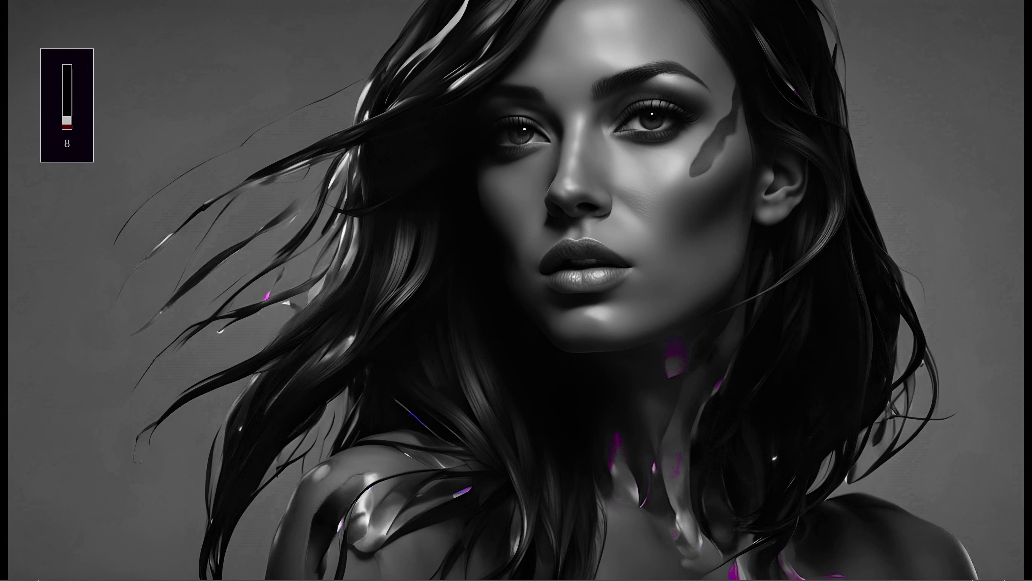
pyautogui.moveTo(588, 557)
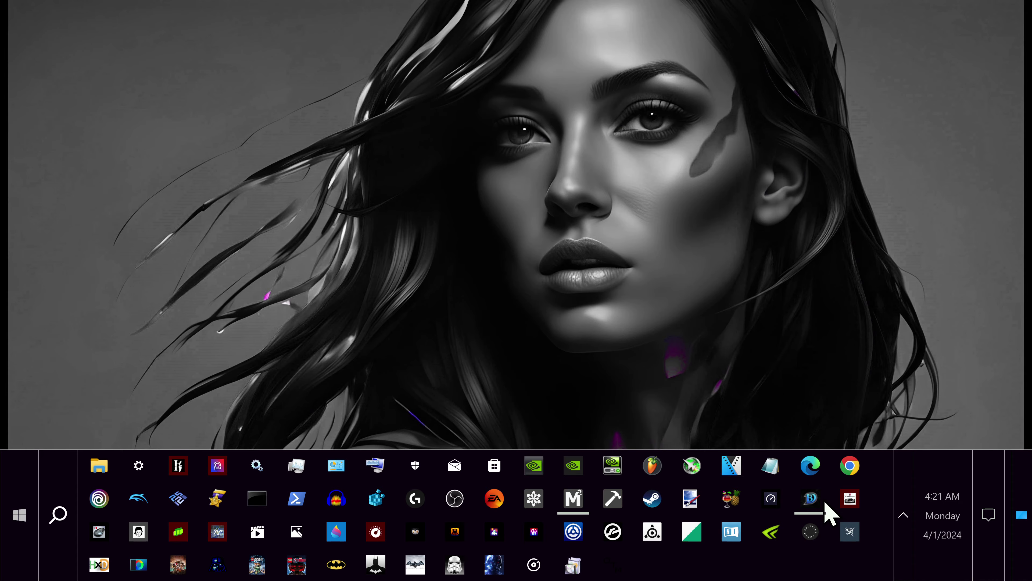
pyautogui.click(534, 499)
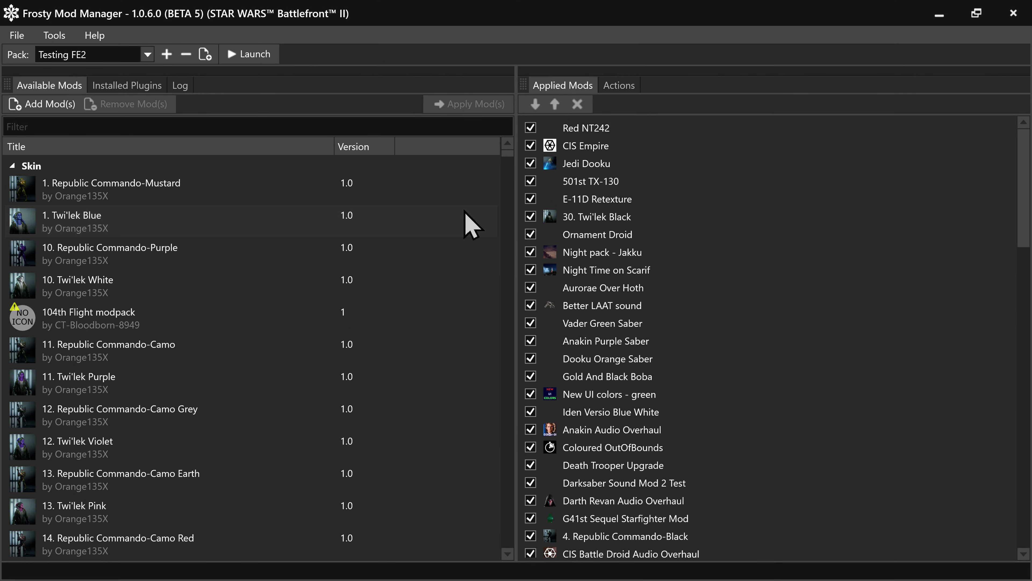
# Step: Look through the applied mods of the Testing FE1 pack and switch to the Testing FE4 pack
pyautogui.click(100, 56)
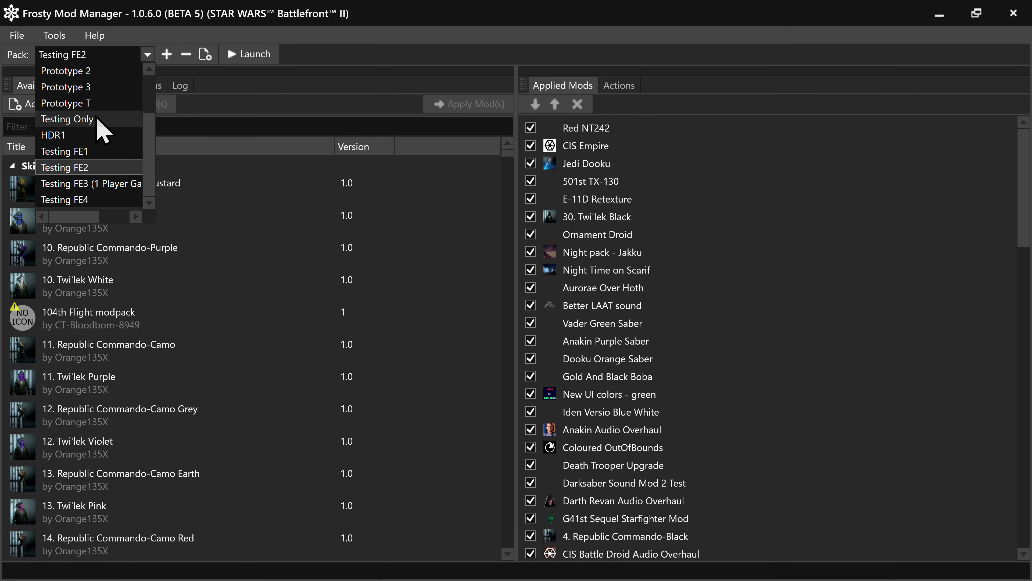
pyautogui.click(84, 153)
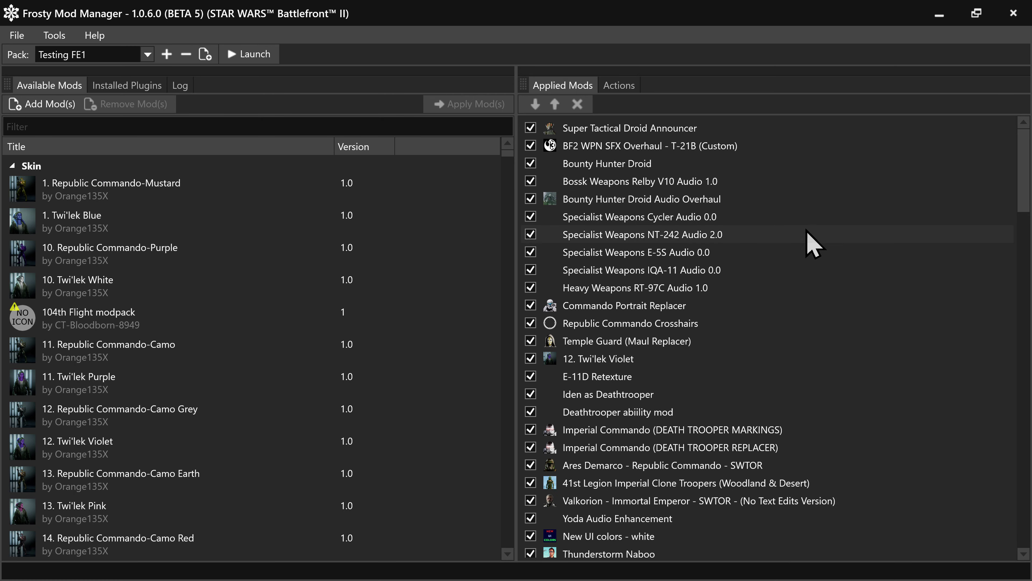
pyautogui.scroll(-11, 742, 244)
pyautogui.scroll(-12, 734, 346)
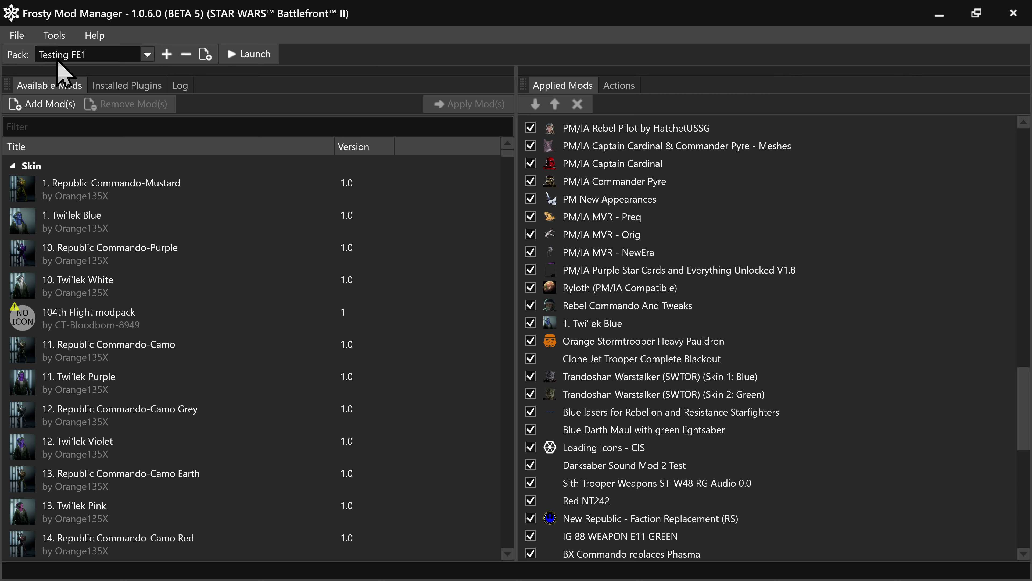
pyautogui.click(67, 55)
pyautogui.click(80, 200)
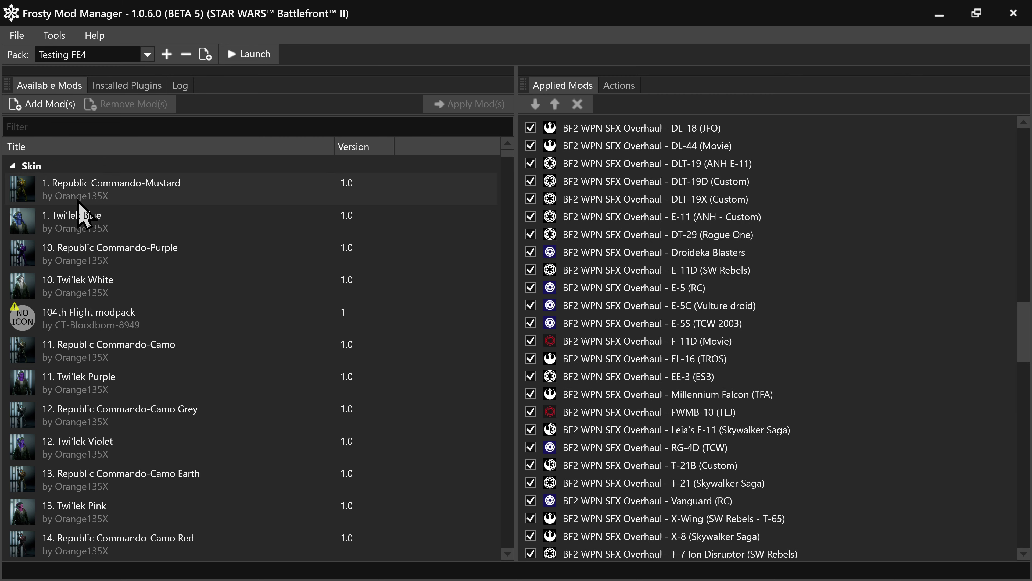
# Step: Look over the BF2 WPN SFX Overhaul entries in Testing FE4's applied mods and return to the start of the list
pyautogui.scroll(-4, 639, 297)
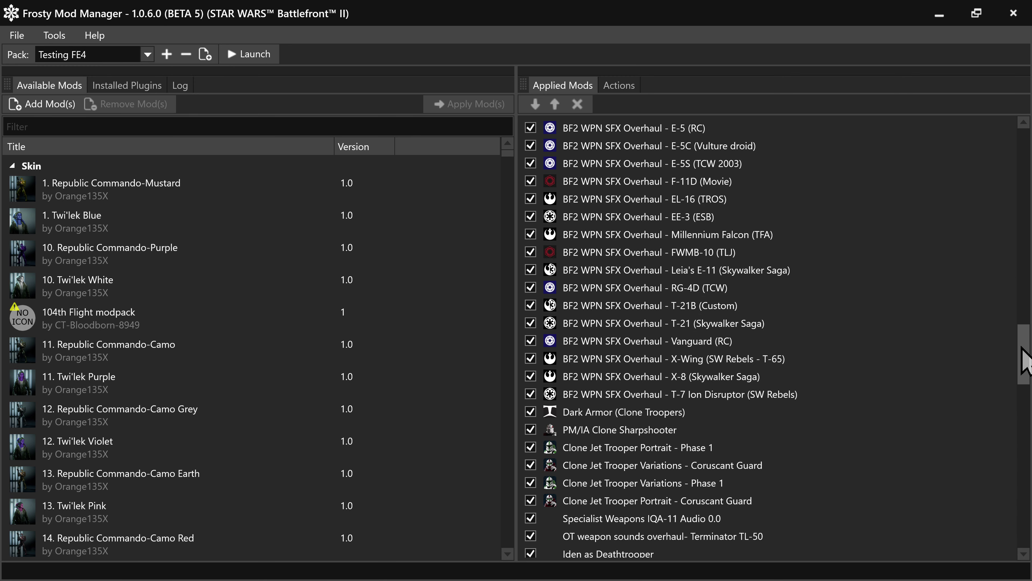
pyautogui.moveTo(1028, 350); pyautogui.dragTo(1026, 221)
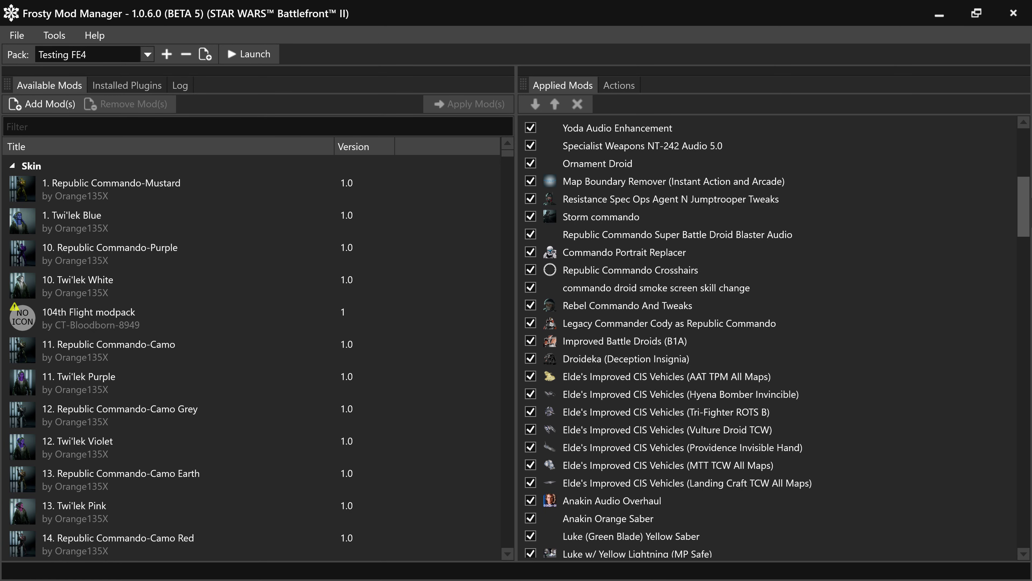
pyautogui.moveTo(1026, 220); pyautogui.dragTo(1027, 174)
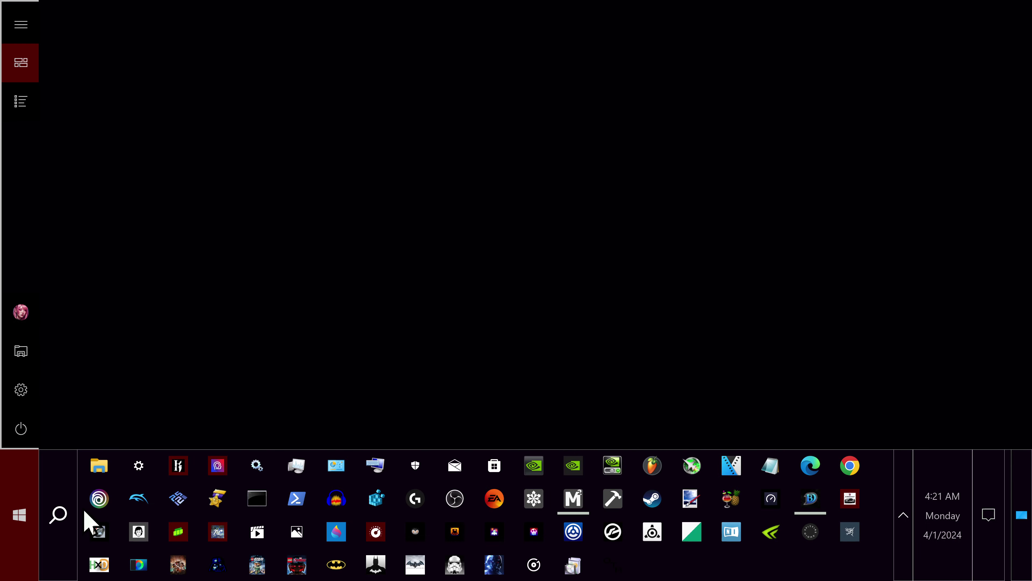
# Step: Open the pinned ModData folder in File Explorer to view its pack folders, and close the window
pyautogui.rightClick(98, 467)
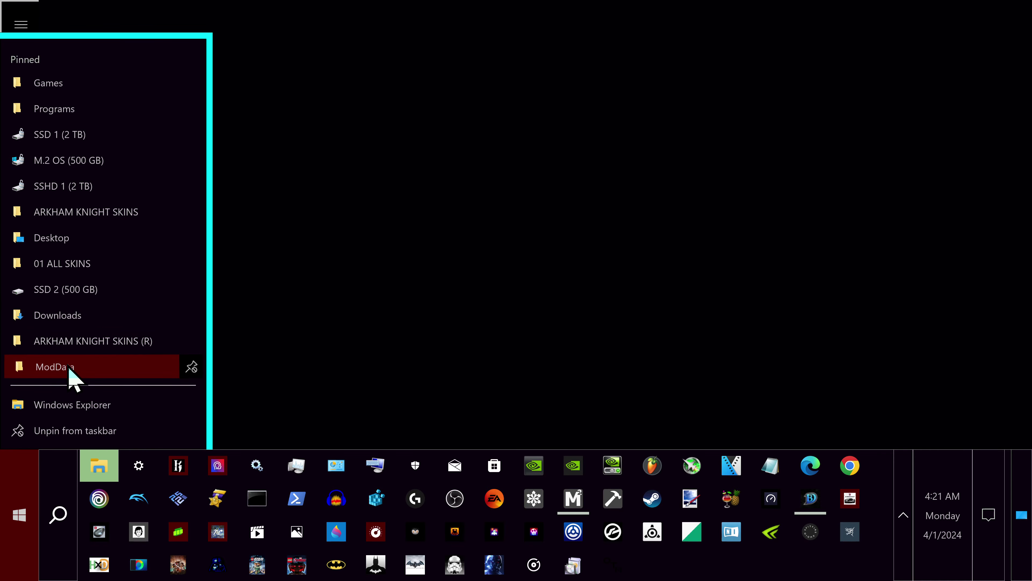
pyautogui.click(71, 376)
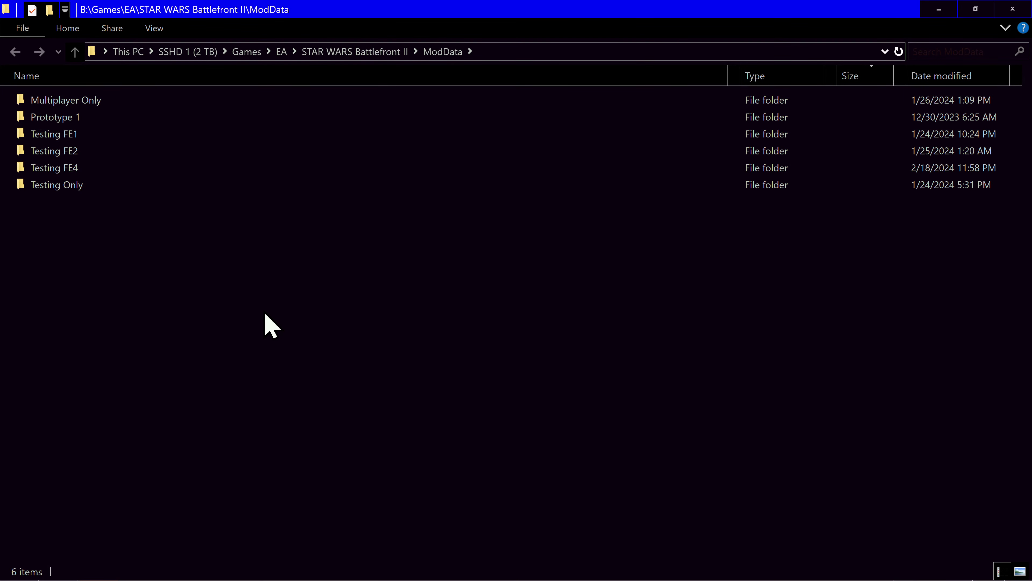
pyautogui.click(1012, 10)
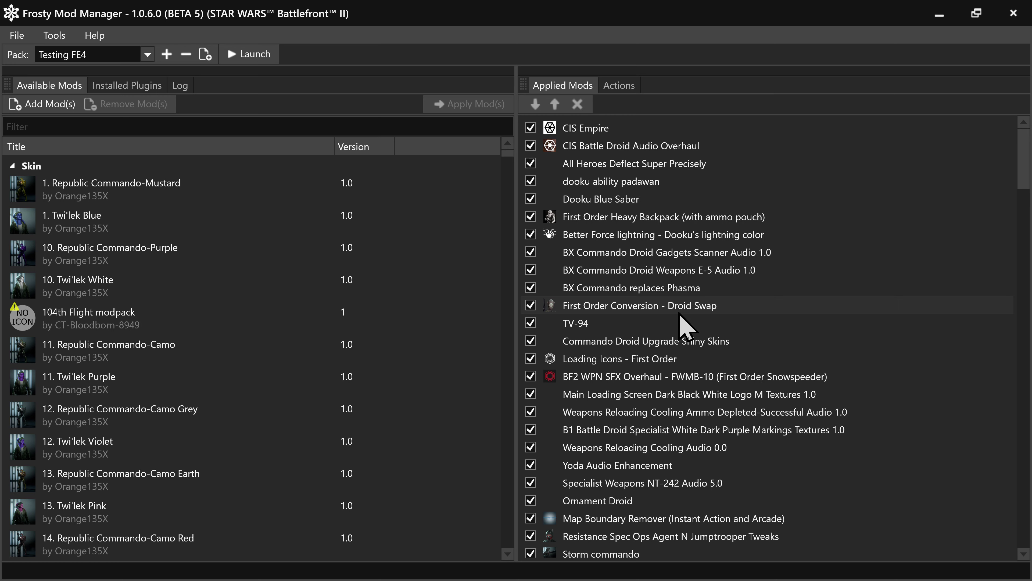
# Step: Reopen the ModData folder, check the size and contents of the Testing FE4 folder, and close the window
pyautogui.click(69, 537)
pyautogui.rightClick(98, 466)
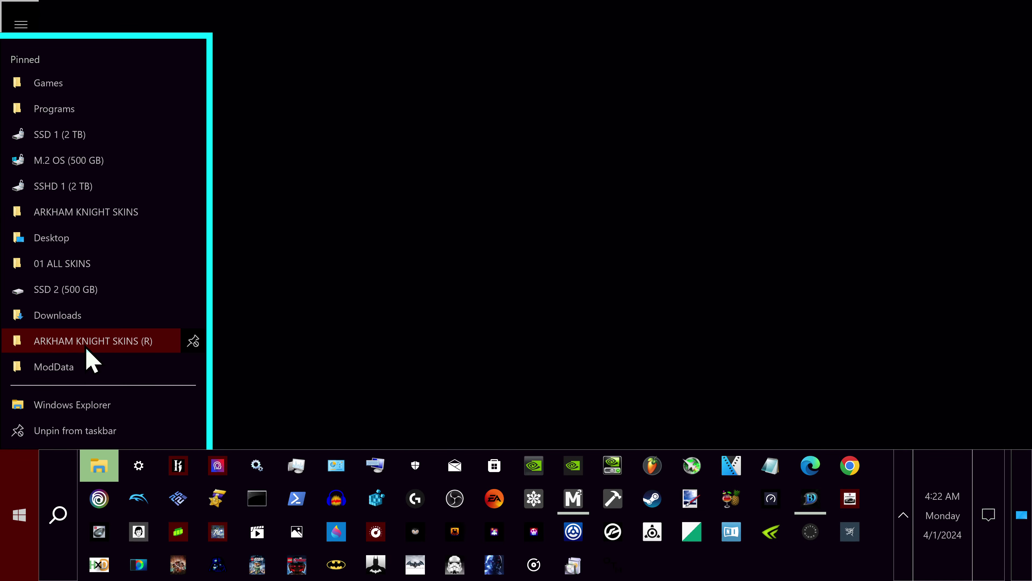
pyautogui.click(84, 366)
pyautogui.click(63, 170)
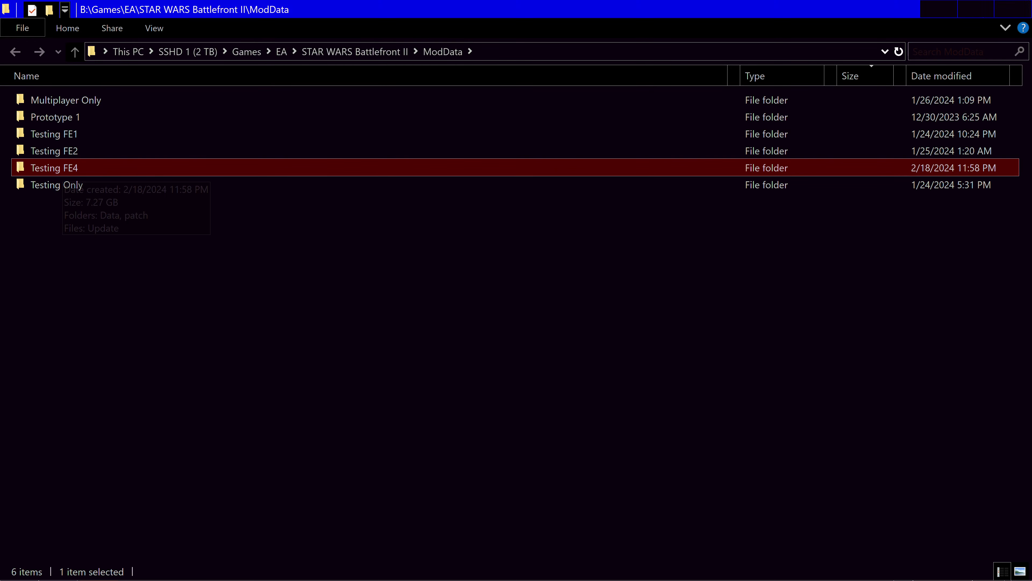
pyautogui.click(1012, 9)
# Step: Switch through the Prototype T, Prototype 2 and Prototype 3 packs to compare their applied mods
pyautogui.click(69, 55)
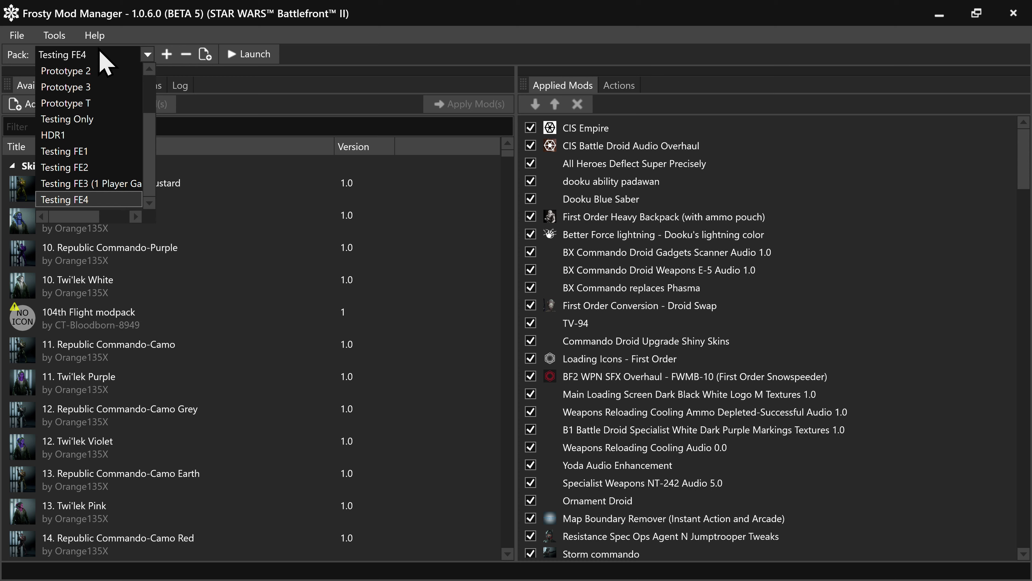
pyautogui.click(86, 104)
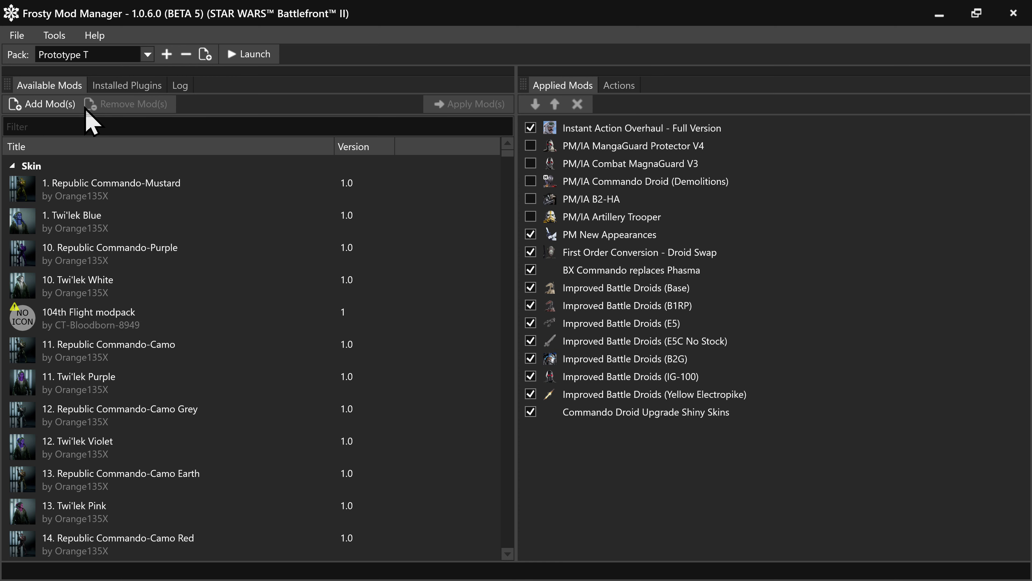
pyautogui.click(87, 57)
pyautogui.click(88, 76)
pyautogui.click(92, 54)
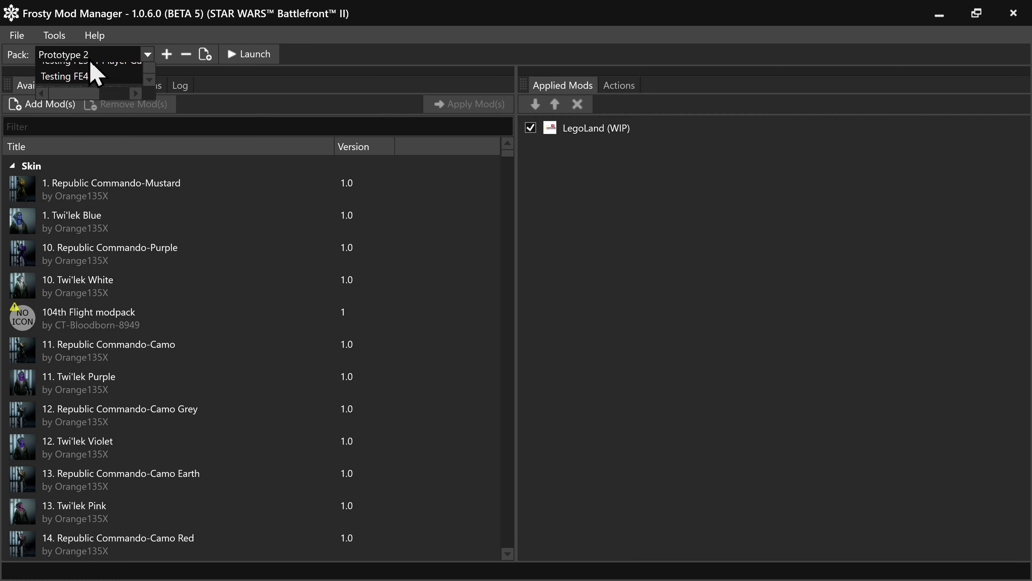
pyautogui.click(92, 88)
# Step: View the applied mods of the HDR1 pack and switch back to the Testing FE4 pack
pyautogui.click(90, 55)
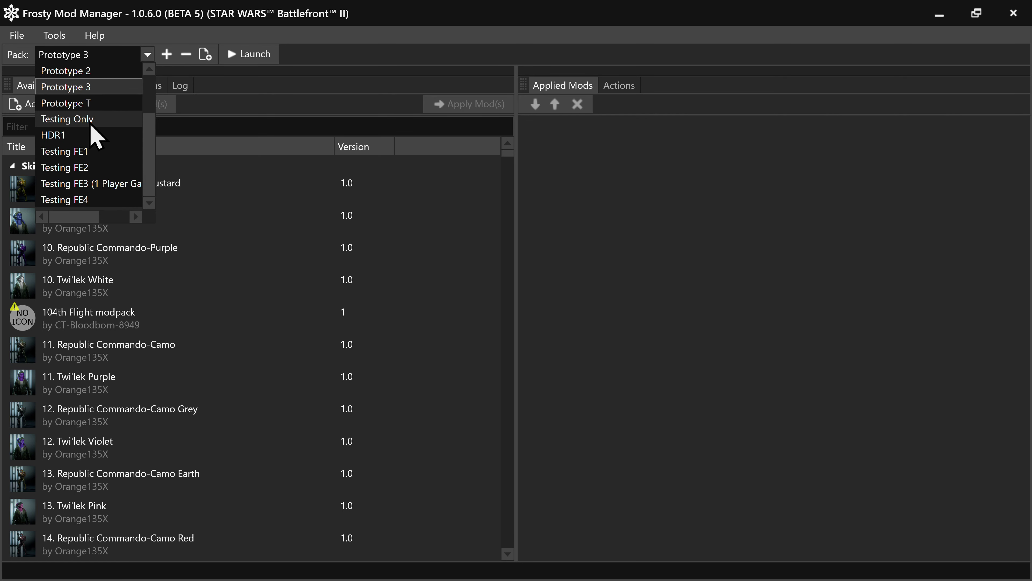
pyautogui.click(87, 140)
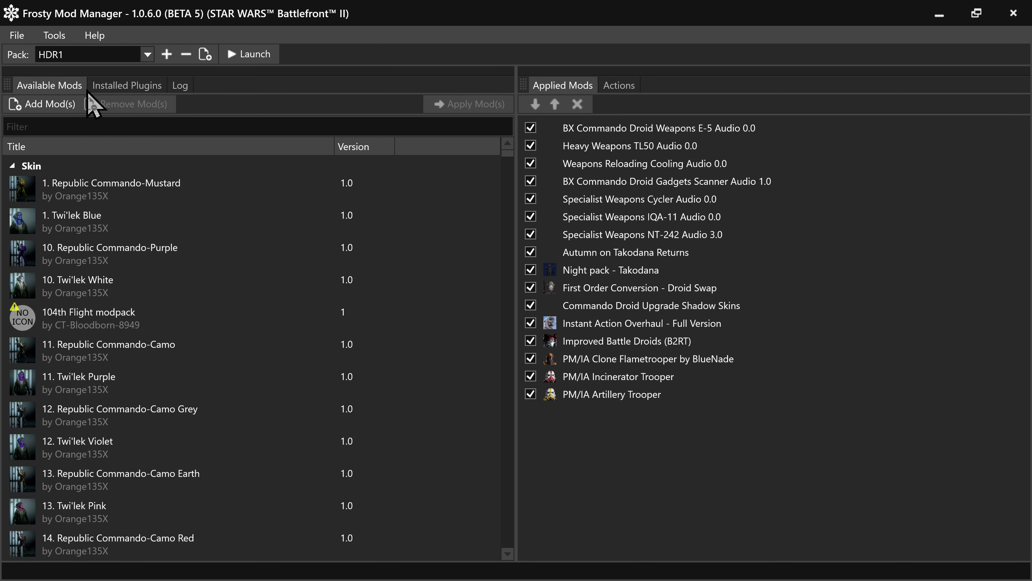
pyautogui.click(88, 56)
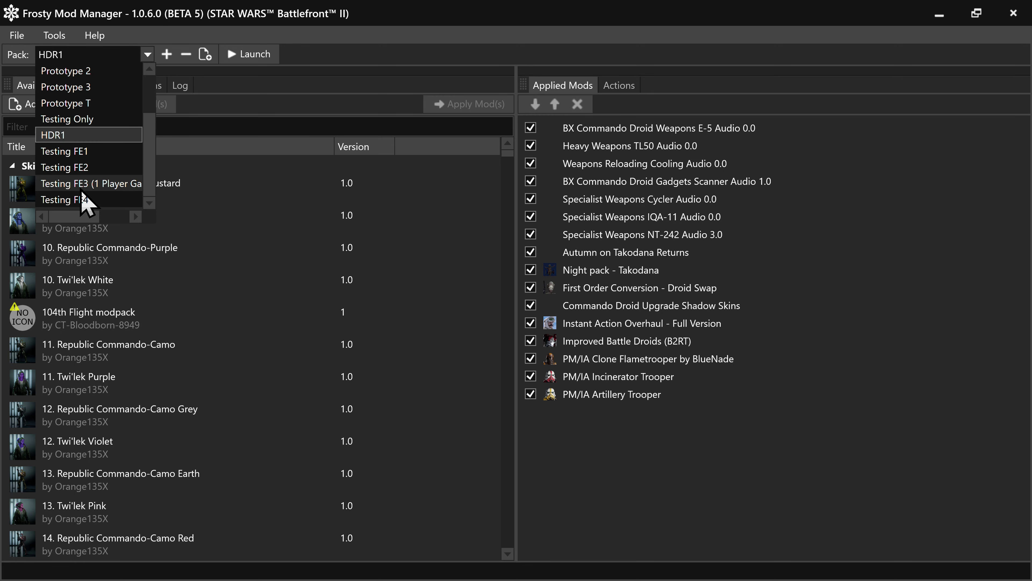
pyautogui.click(83, 199)
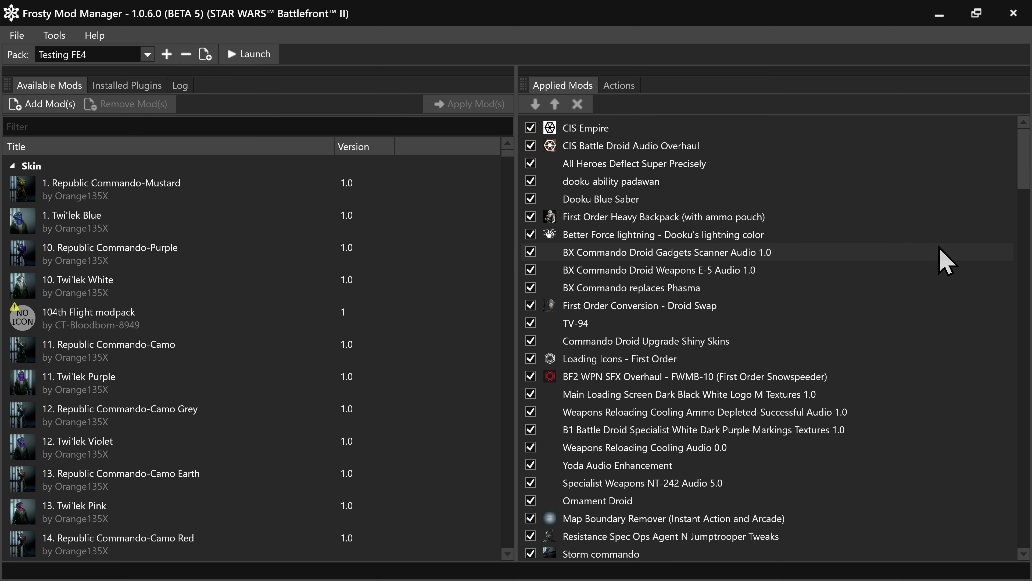
# Step: Read through Testing FE4's applied mods from CIS Empire down to the final entry, Instant Action Overhaul XL [Standard]
pyautogui.scroll(-3, 697, 264)
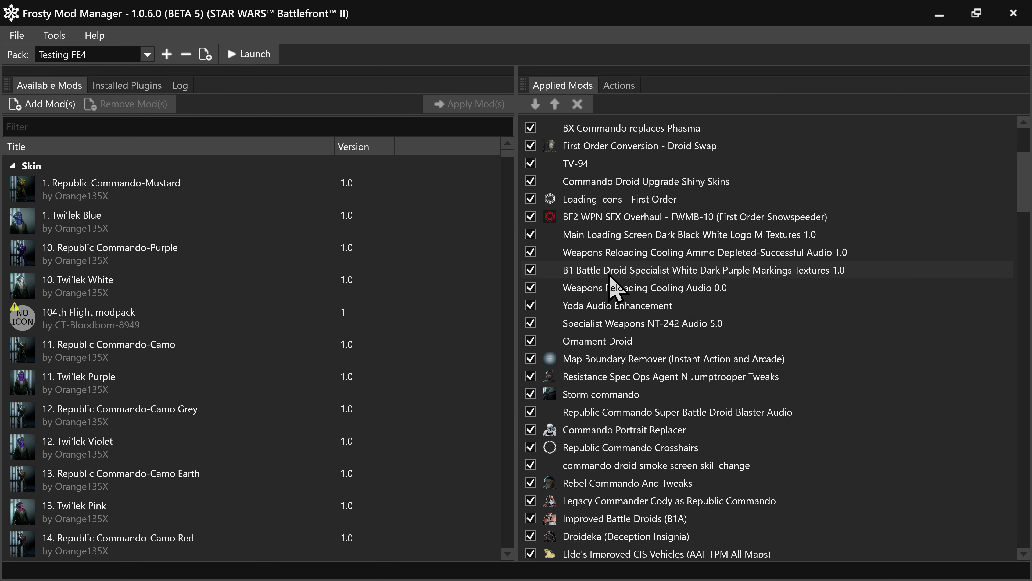
pyautogui.scroll(-1, 618, 389)
pyautogui.scroll(-1, 619, 393)
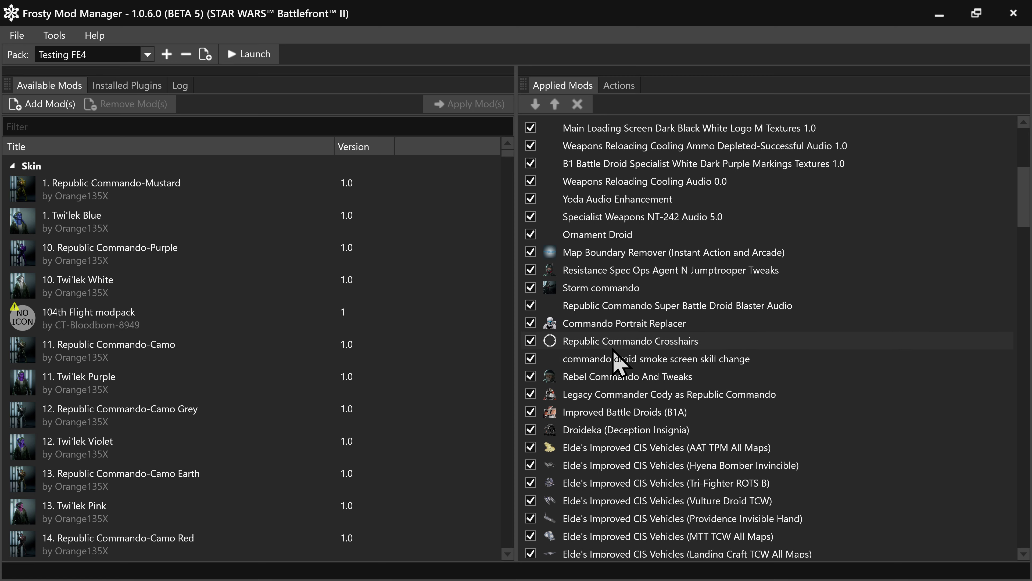
pyautogui.scroll(4, 613, 349)
pyautogui.scroll(-20, 614, 355)
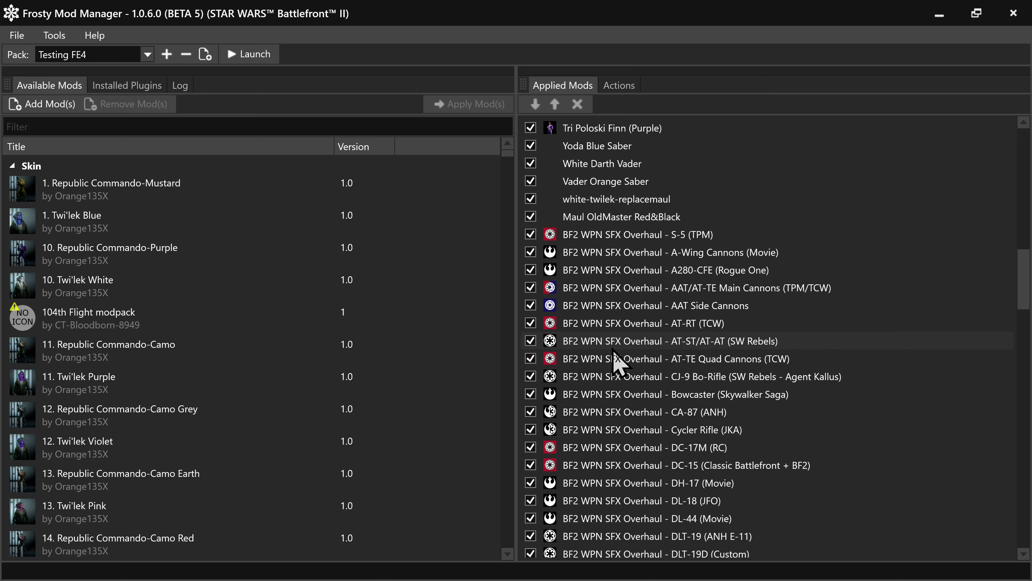
pyautogui.scroll(-7, 613, 349)
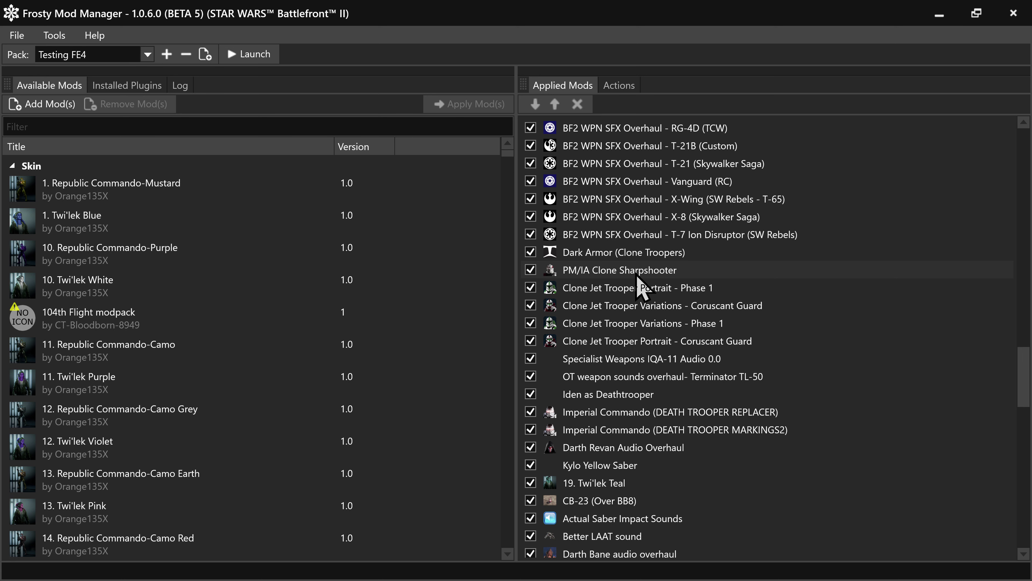
pyautogui.scroll(-4, 637, 280)
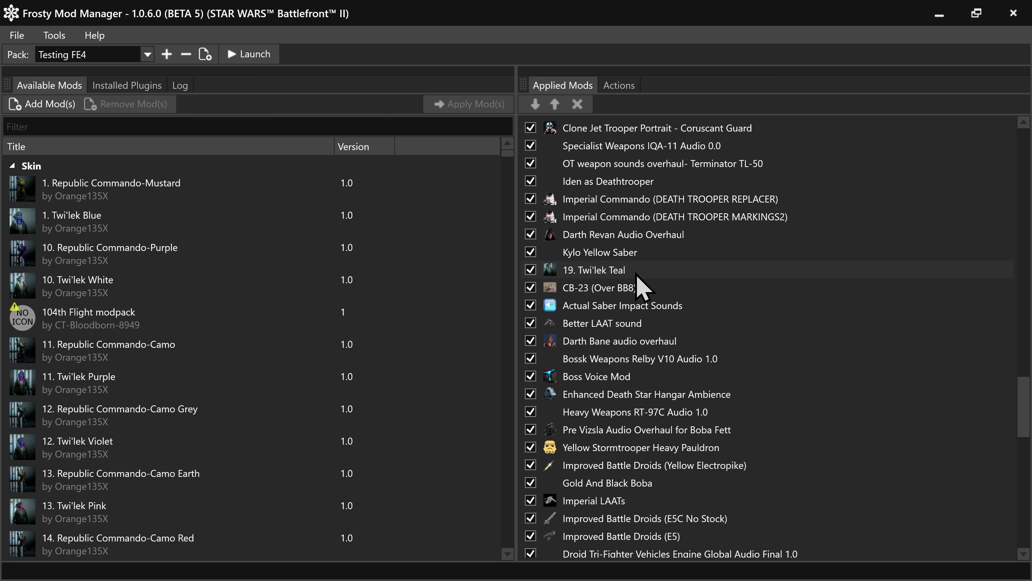
pyautogui.scroll(-1, 643, 287)
pyautogui.scroll(-1, 643, 286)
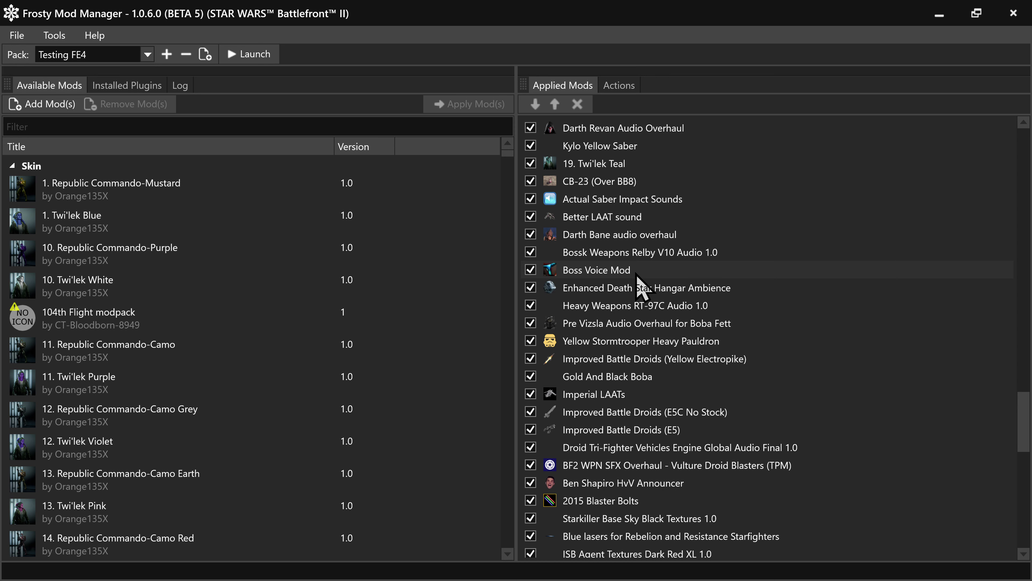
pyautogui.scroll(-1, 643, 286)
pyautogui.scroll(-1, 661, 393)
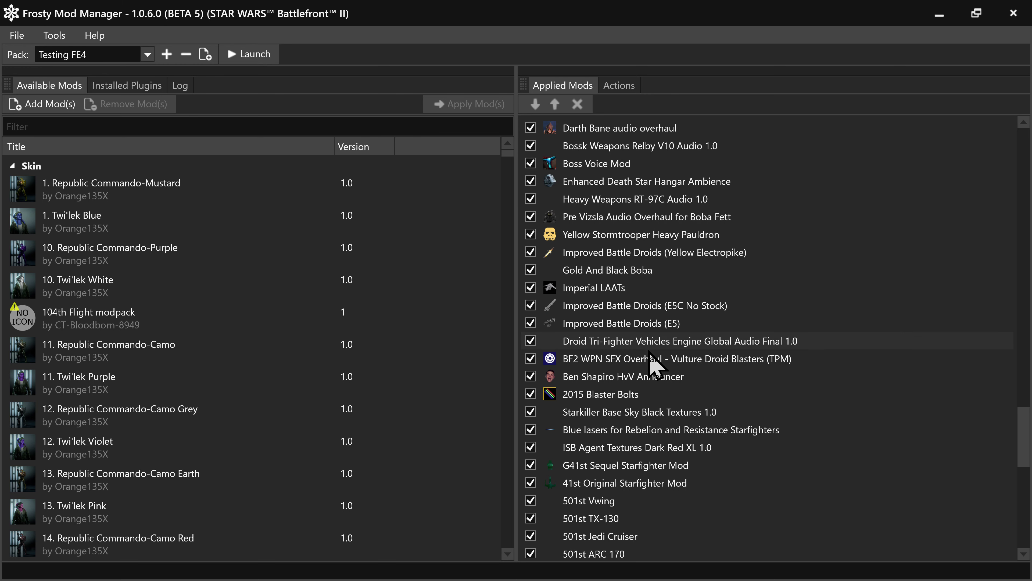
pyautogui.scroll(-2, 650, 360)
pyautogui.scroll(-3, 649, 362)
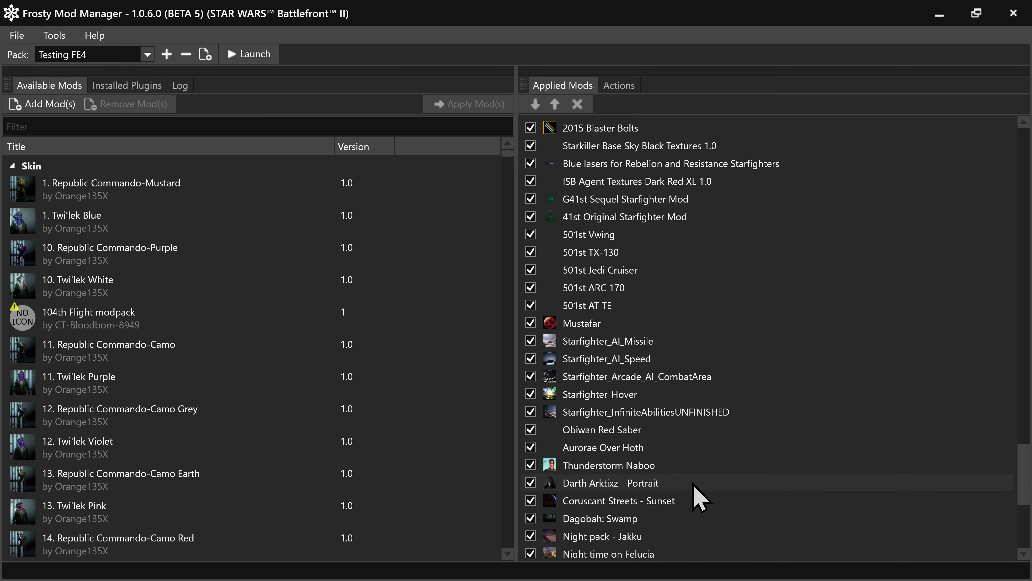
pyautogui.scroll(-1, 627, 421)
pyautogui.scroll(-1, 632, 427)
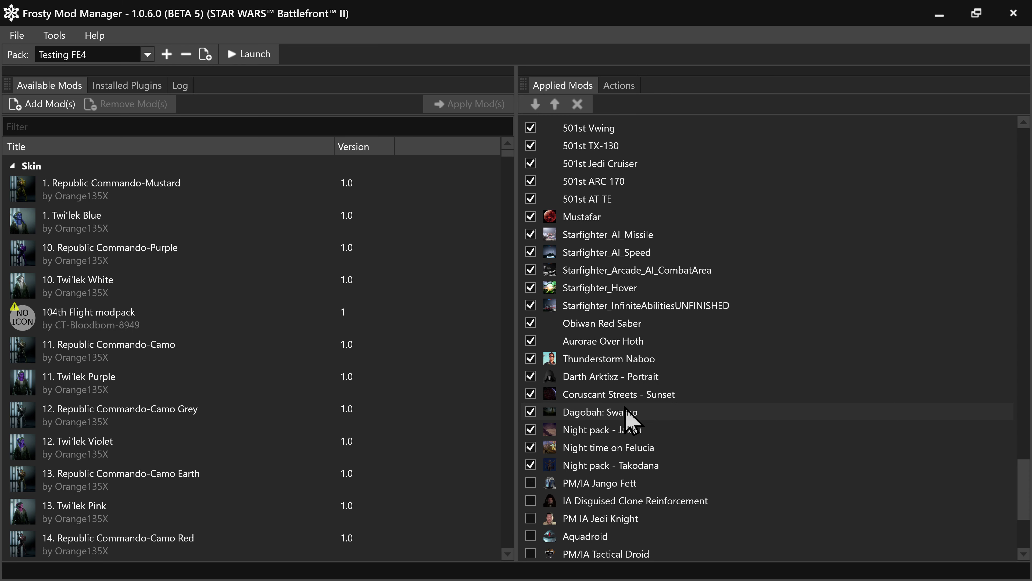
pyautogui.scroll(-2, 622, 399)
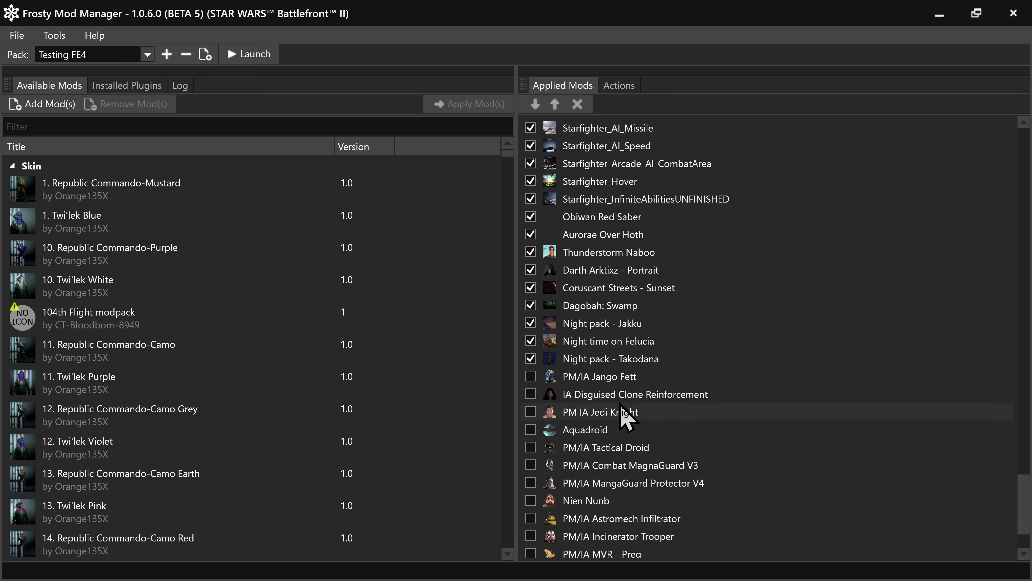
pyautogui.scroll(3, 613, 390)
pyautogui.scroll(4, 616, 396)
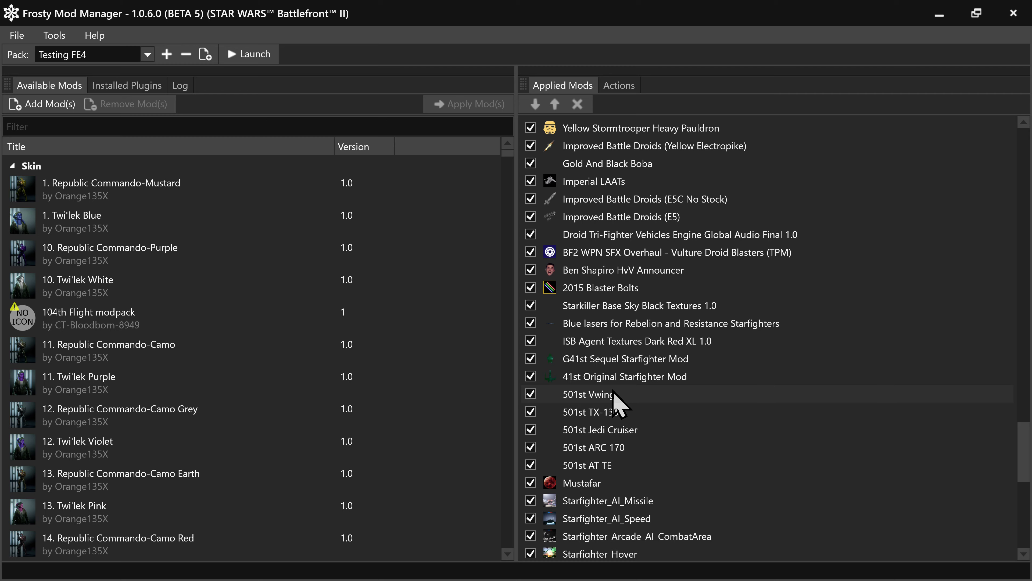
pyautogui.scroll(-7, 618, 400)
pyautogui.scroll(-2, 626, 407)
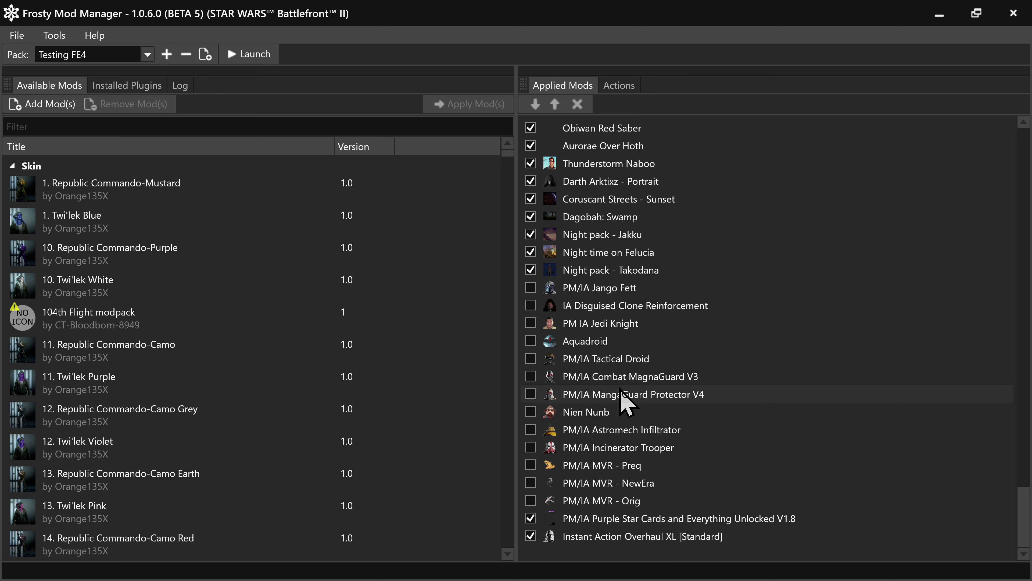
# Step: Re-examine the later applied mods, from the audio overhauls through the 501st, Starfighter and Night pack entries
pyautogui.scroll(15, 621, 394)
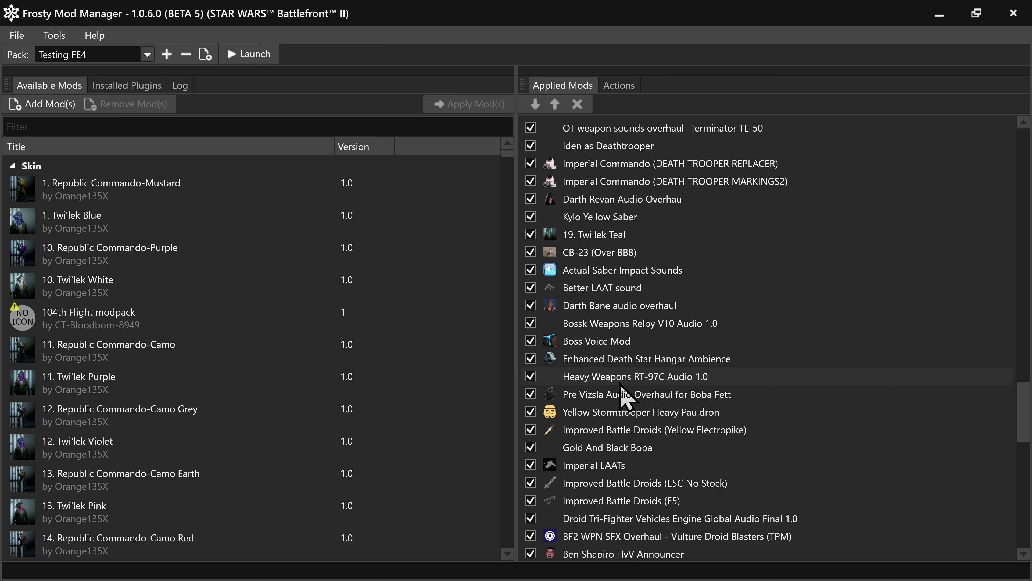
pyautogui.scroll(-8, 621, 394)
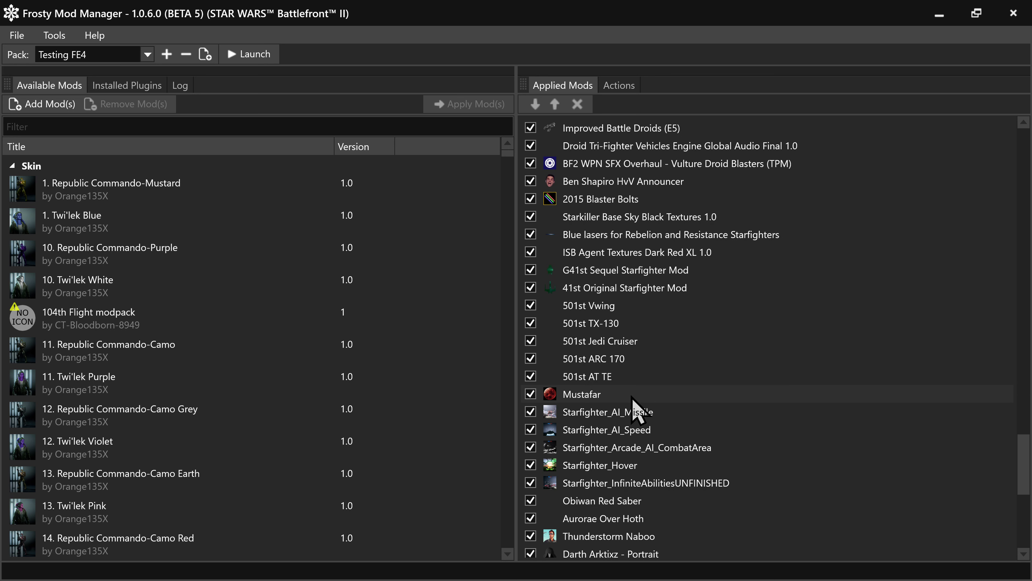
pyautogui.scroll(-1, 635, 401)
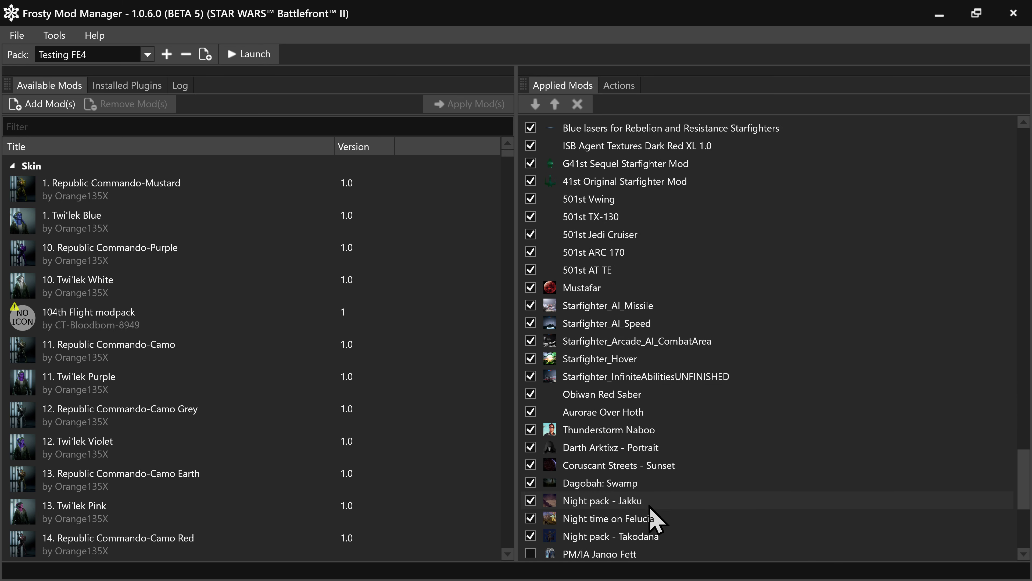
pyautogui.scroll(-1, 650, 540)
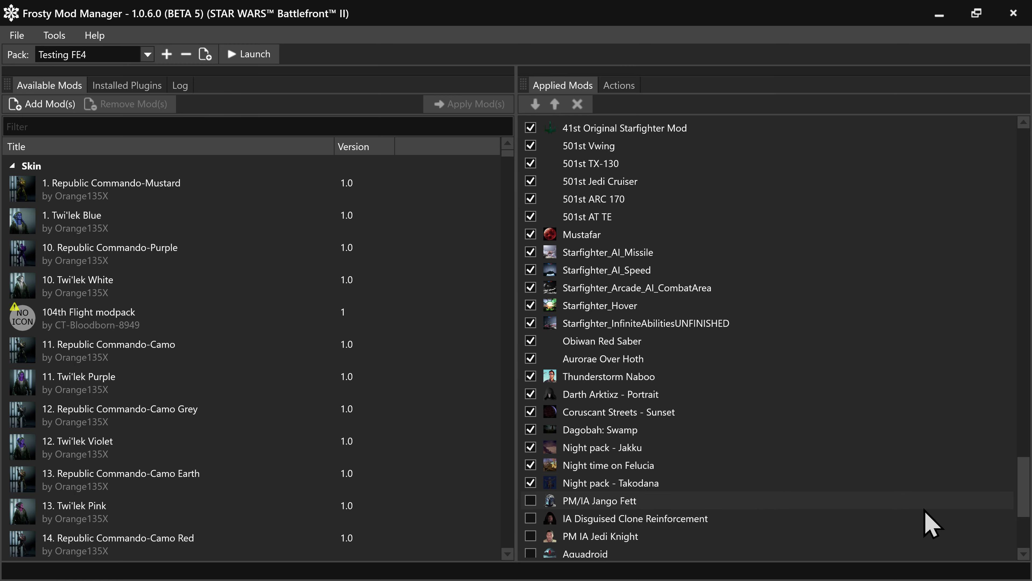
# Step: Return to the start of the applied mods and review the BX Commando, loading screen and Republic Commando entries
pyautogui.moveTo(1023, 481); pyautogui.dragTo(1026, 150)
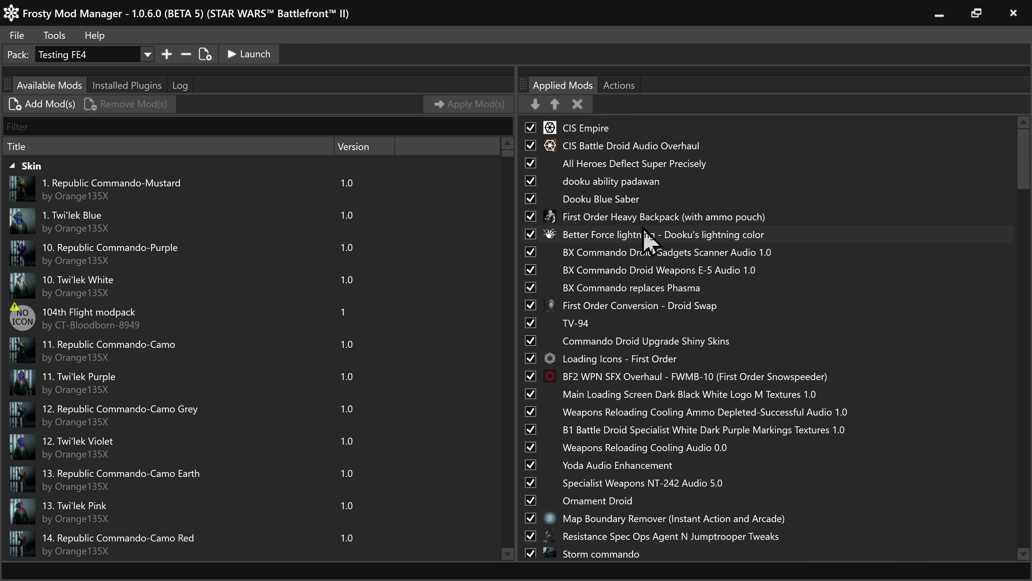
pyautogui.scroll(-1, 659, 270)
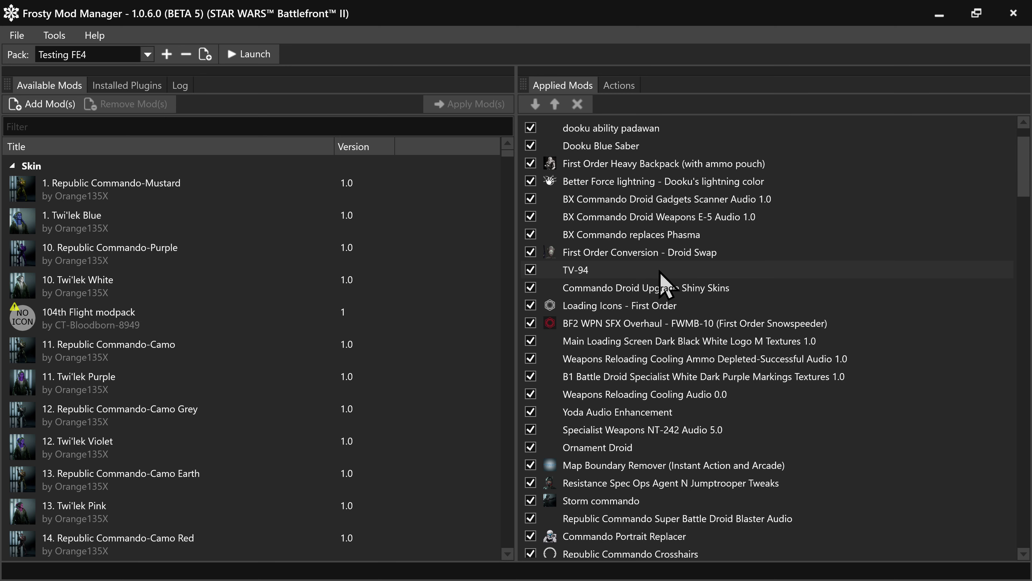
pyautogui.scroll(-1, 659, 274)
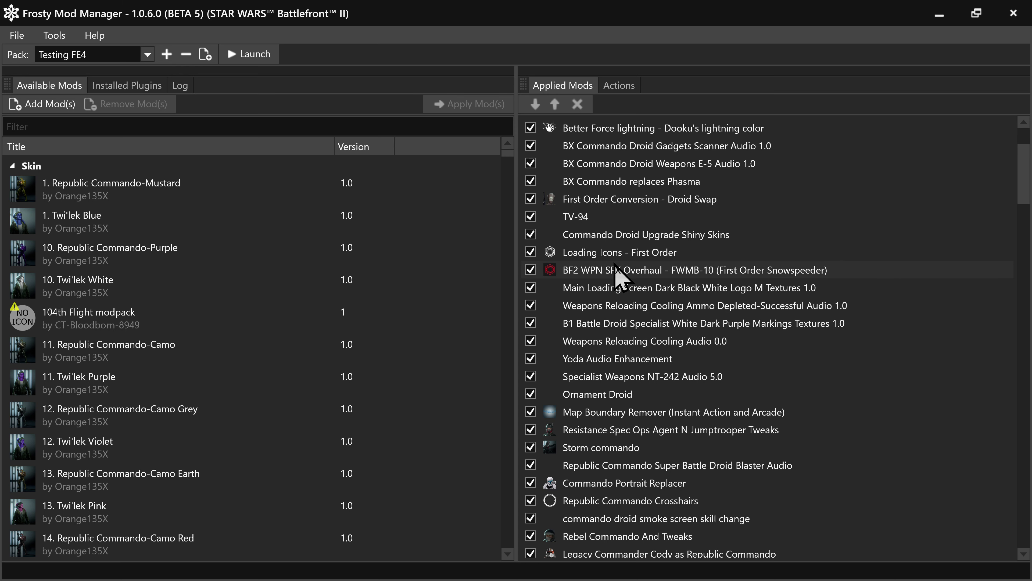
pyautogui.scroll(-2, 621, 315)
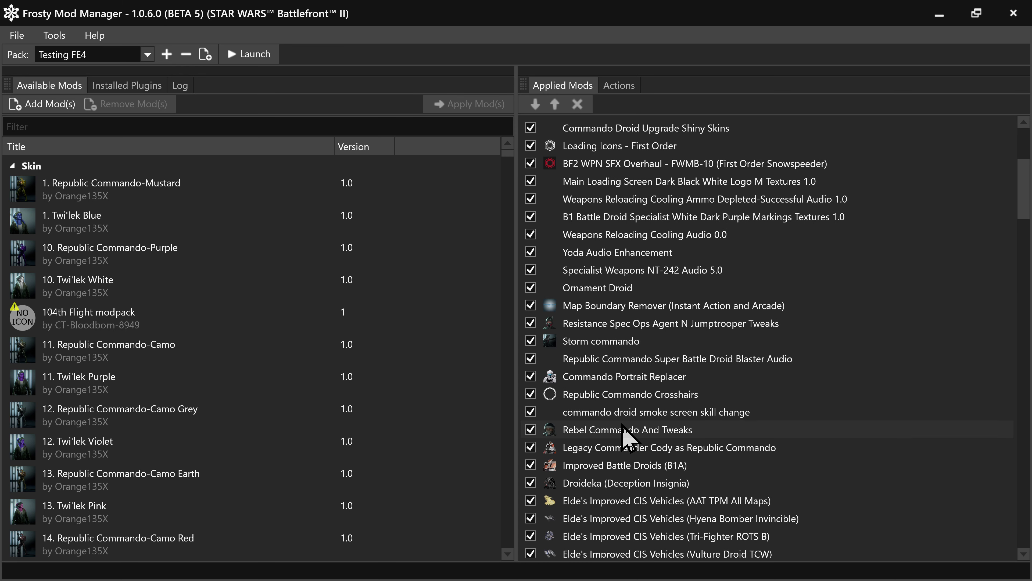
# Step: Read through Testing FE4's applied mods from the Republic Commando entries past the weapon sound overhauls to the Clone Jet Trooper and Imperial Commando entries
pyautogui.scroll(-2, 621, 427)
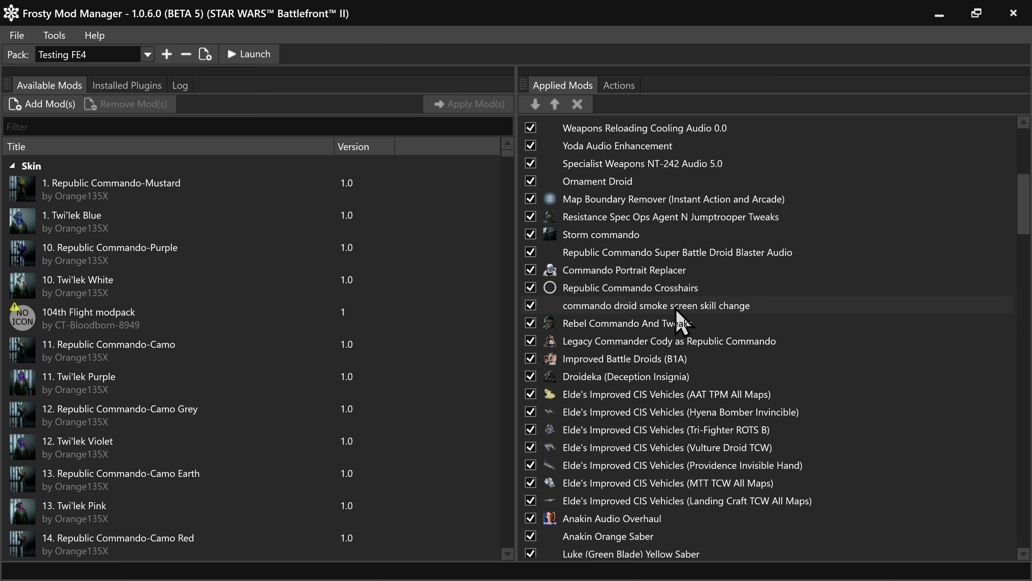
pyautogui.scroll(-3, 683, 322)
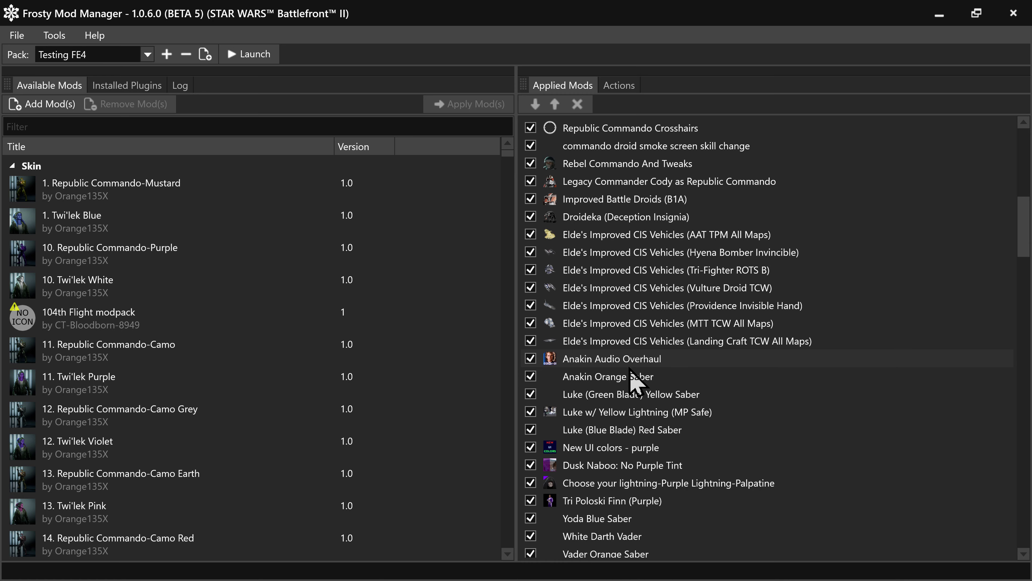
pyautogui.scroll(-7, 626, 380)
pyautogui.scroll(-10, 626, 380)
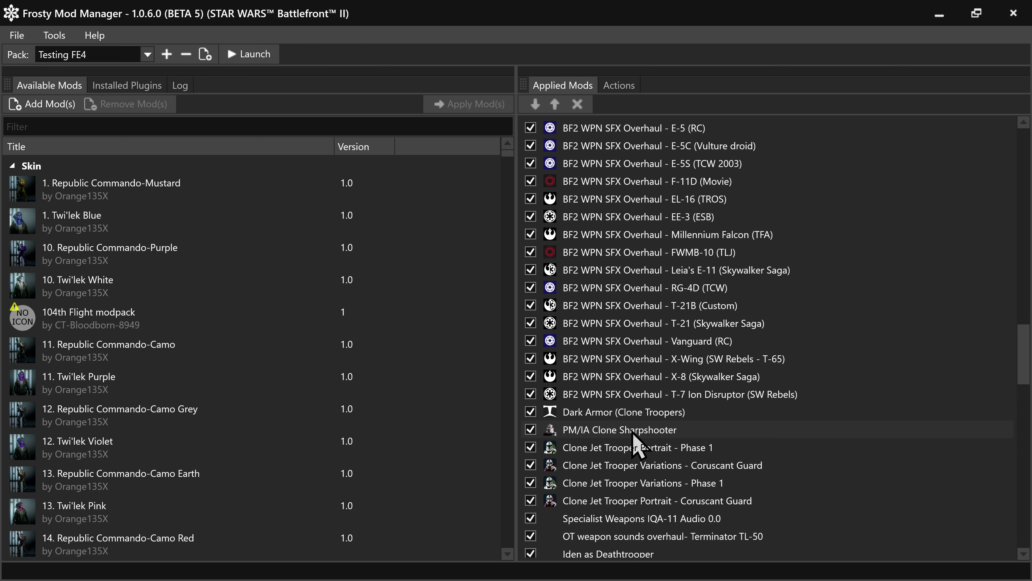
pyautogui.scroll(-1, 637, 418)
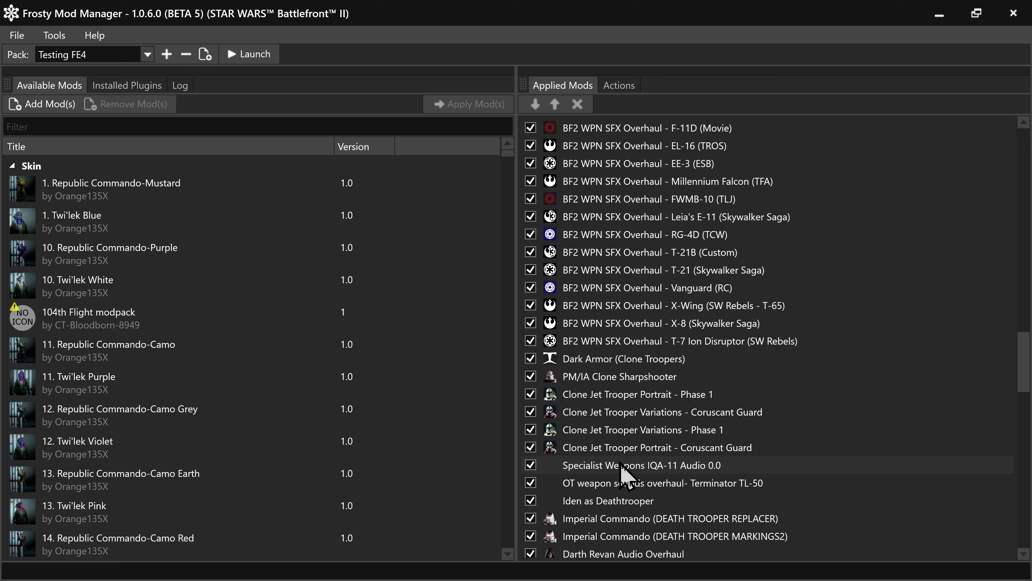
pyautogui.scroll(-1, 622, 491)
pyautogui.scroll(-1, 622, 492)
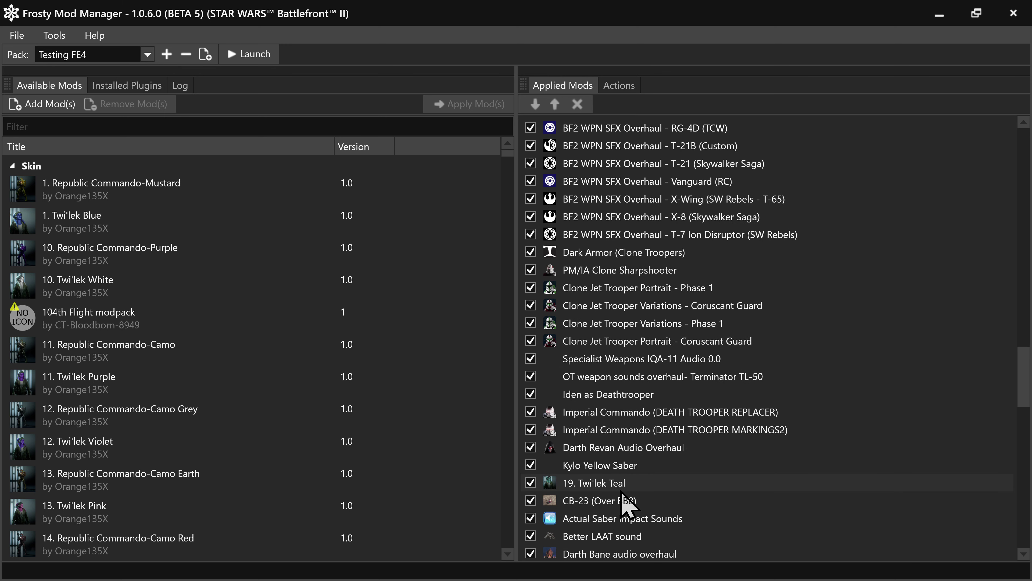
# Step: Review the remaining Testing FE4 applied mods, from the audio overhauls through the 501st, Starfighter, Night pack and unchecked PM/IA entries
pyautogui.scroll(-2, 621, 492)
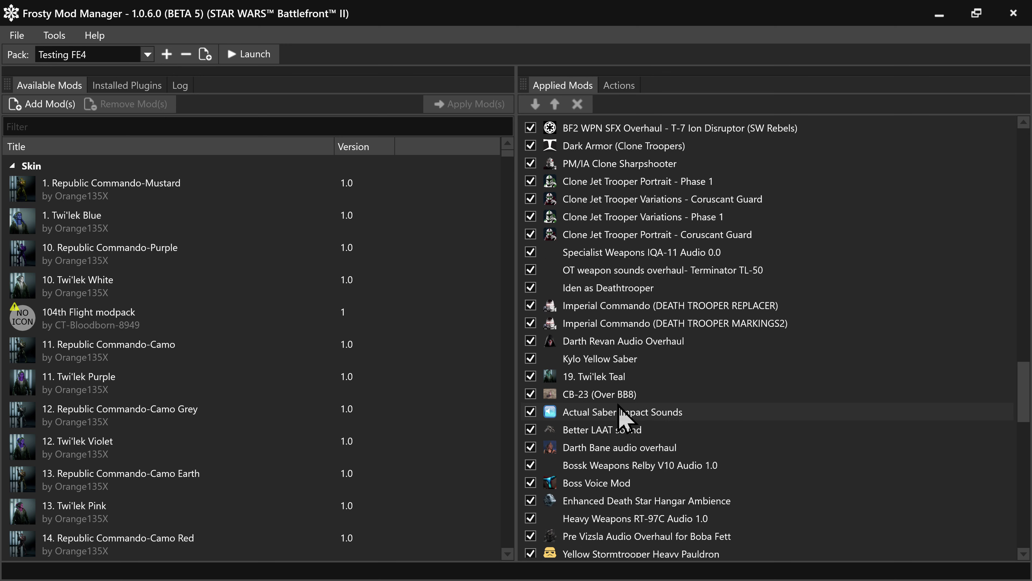
pyautogui.scroll(-1, 617, 397)
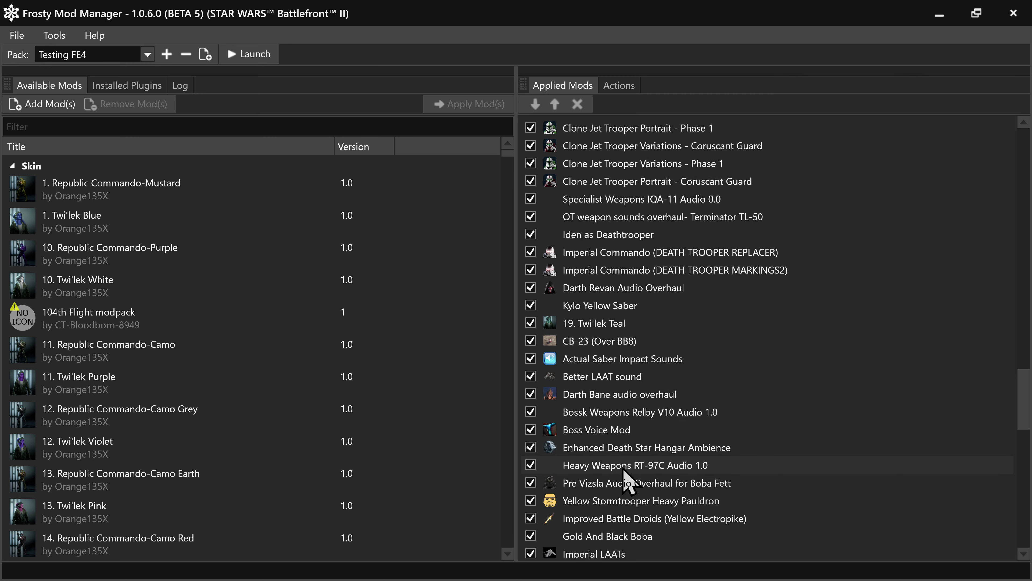
pyautogui.scroll(-3, 640, 493)
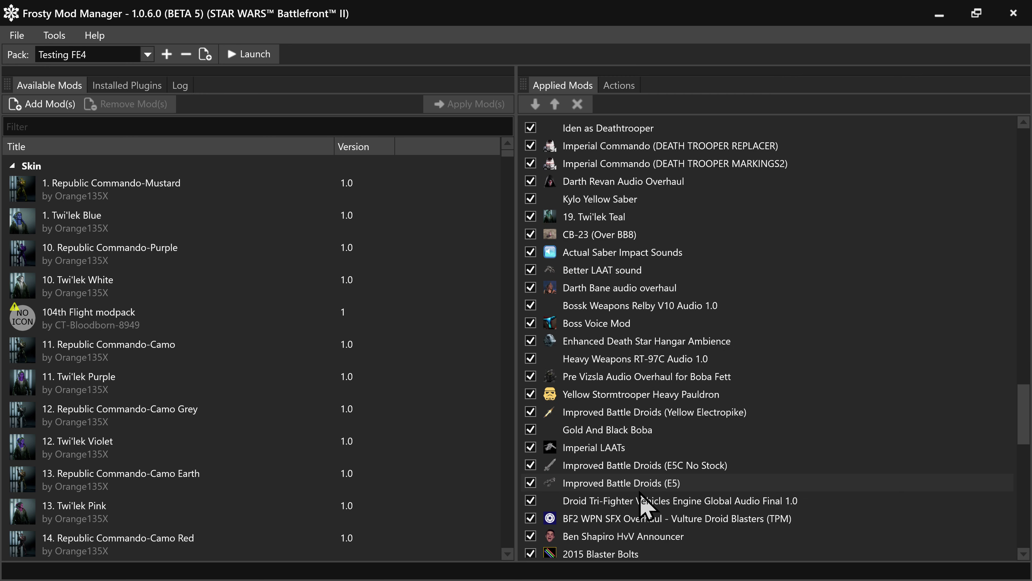
pyautogui.scroll(-1, 638, 474)
pyautogui.scroll(-4, 638, 469)
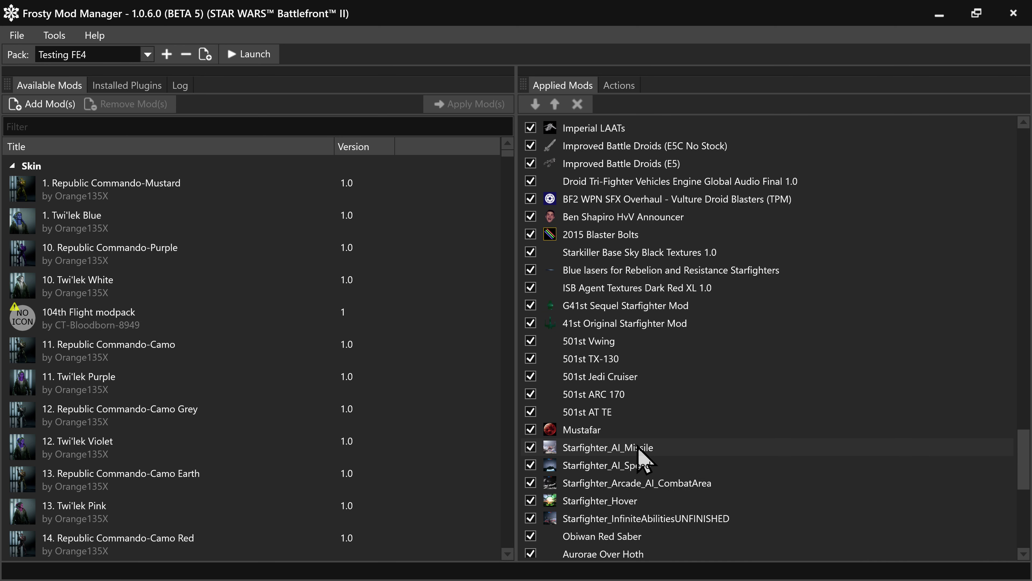
pyautogui.scroll(-2, 638, 472)
pyautogui.scroll(-1, 637, 472)
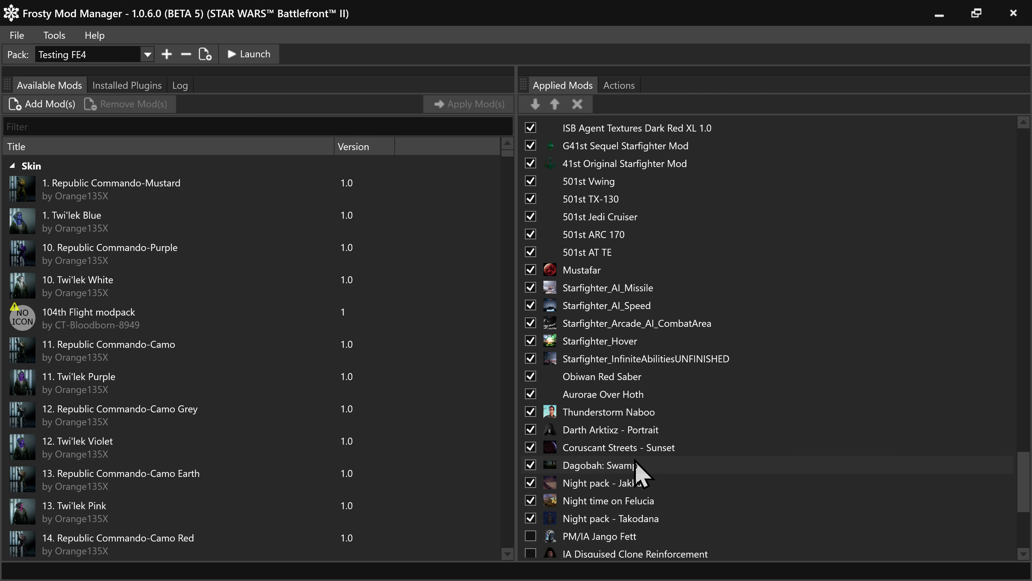
pyautogui.scroll(-1, 636, 468)
pyautogui.scroll(-3, 637, 472)
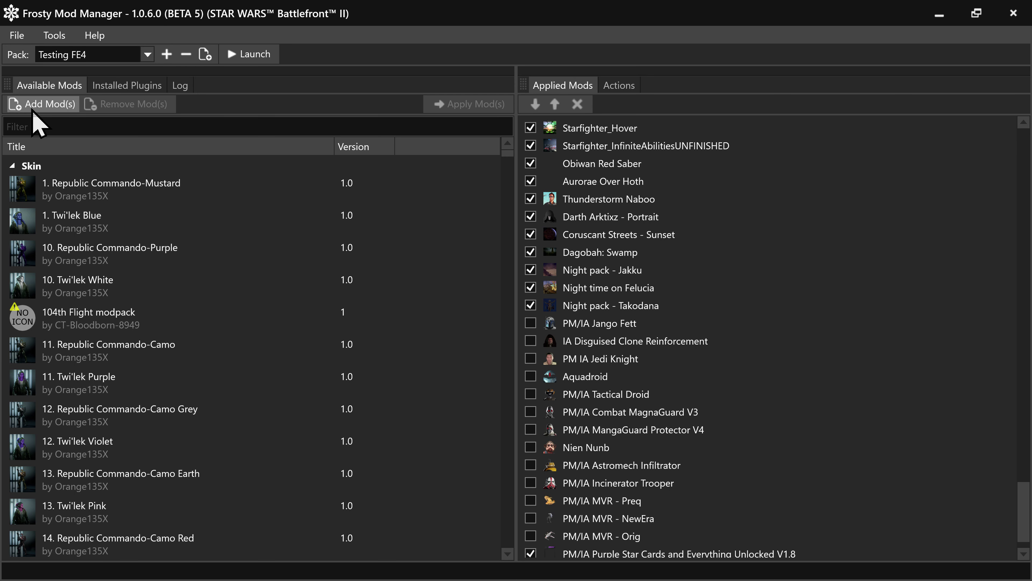
# Step: Filter the available mods for KASHYYYK, apply Night on Kashyyyk - Supremacy (Offline-Only) to the Testing FE4 pack, and remove it again
pyautogui.click(31, 122)
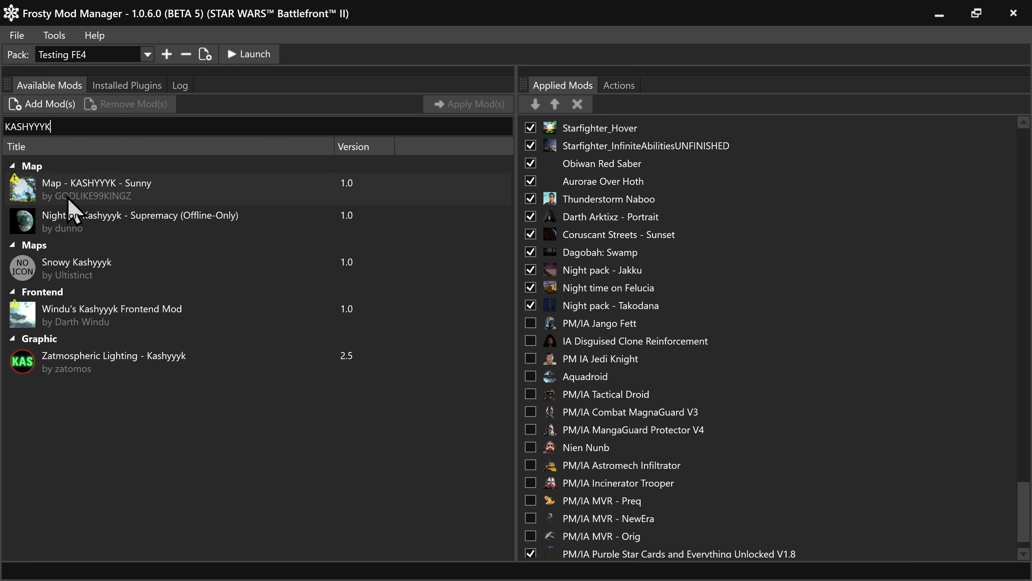
pyautogui.click(115, 222)
pyautogui.click(461, 107)
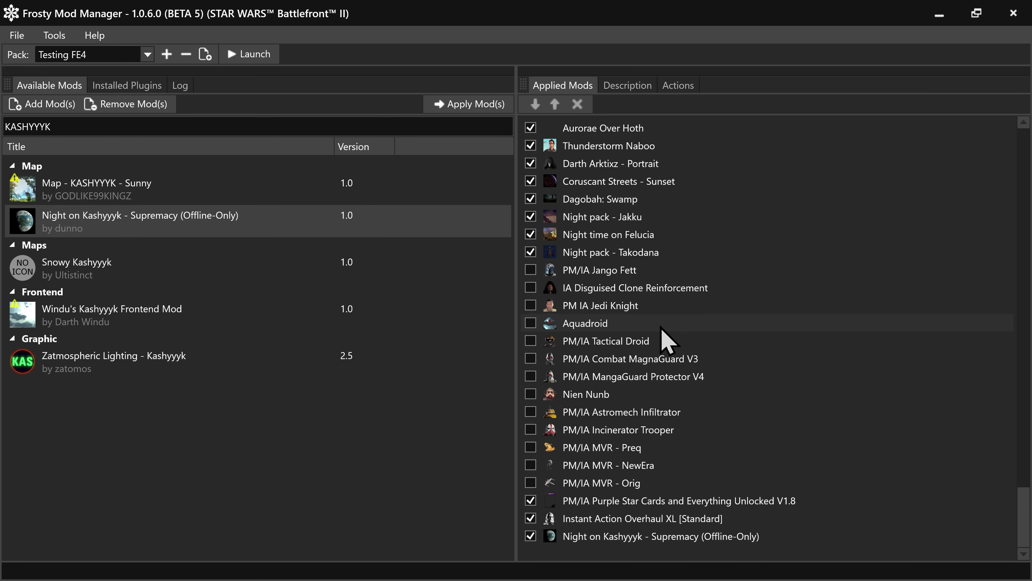
pyautogui.click(658, 536)
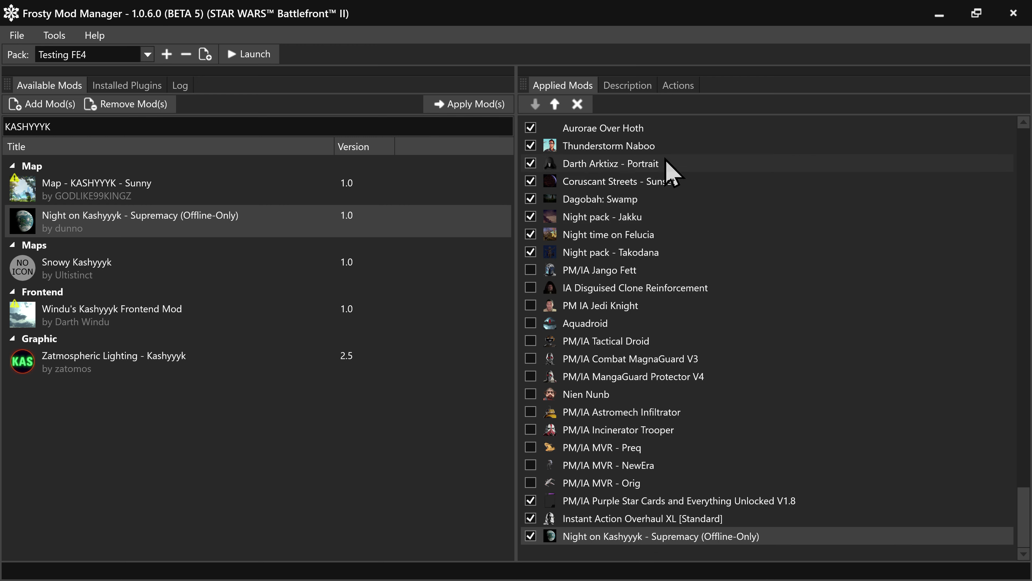
pyautogui.click(577, 104)
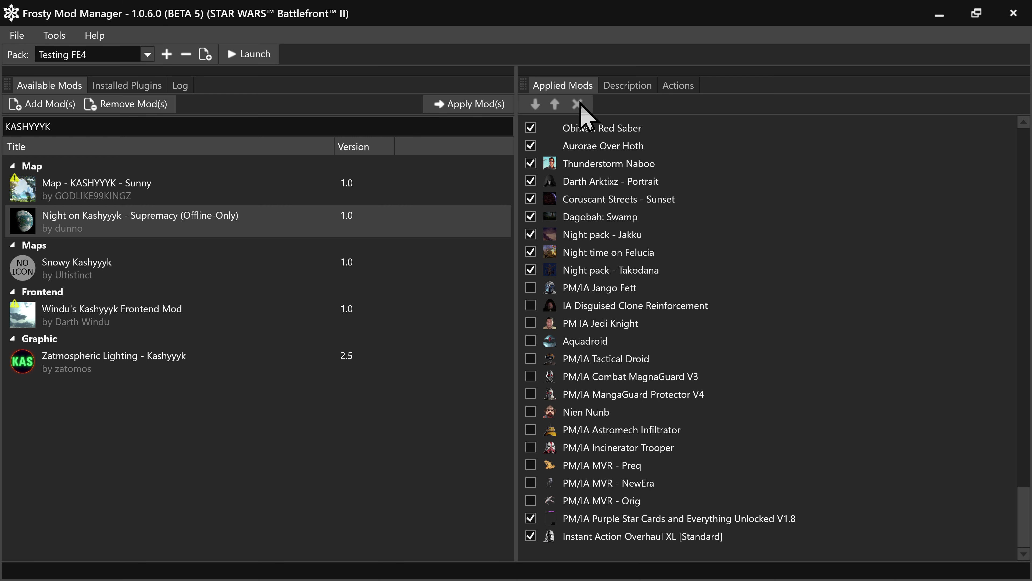
# Step: Disable PM/IA Purple Star Cards and Everything Unlocked V1.8 in the Testing FE4 pack
pyautogui.click(531, 519)
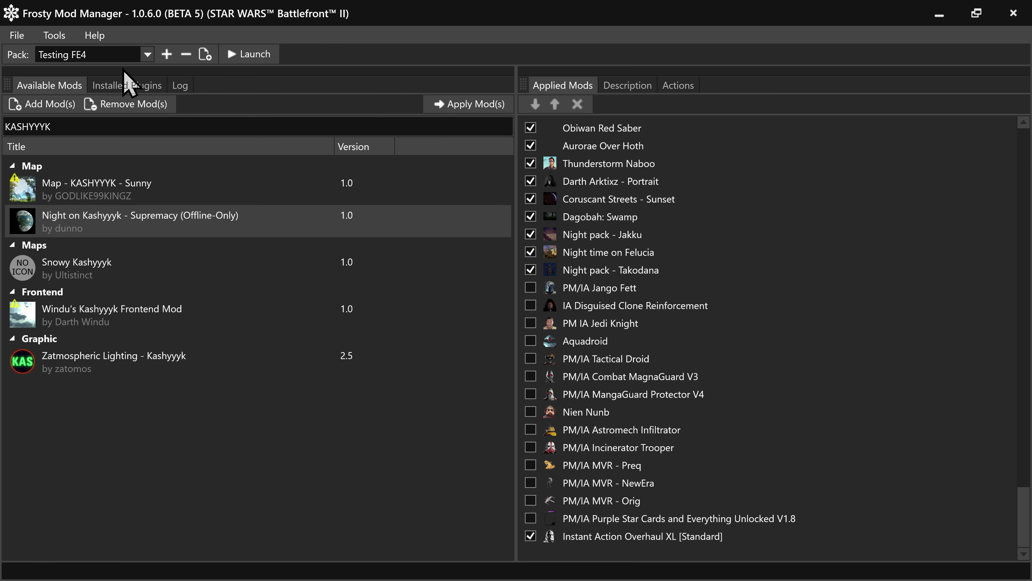
# Step: Switch to the Testing FE2 pack and review its applied mods from the last entry back to the first
pyautogui.click(114, 57)
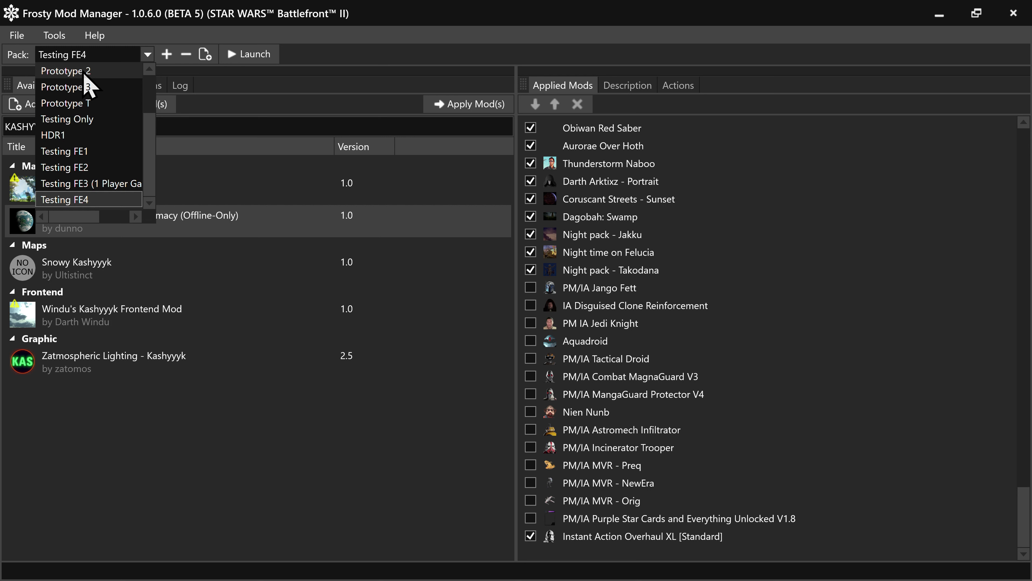
pyautogui.click(83, 169)
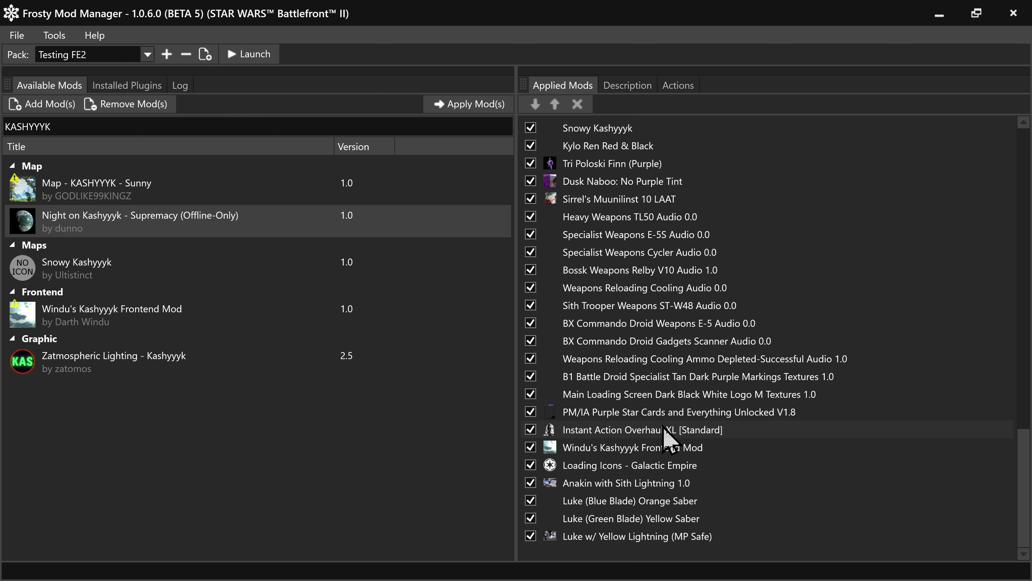
pyautogui.scroll(4, 665, 460)
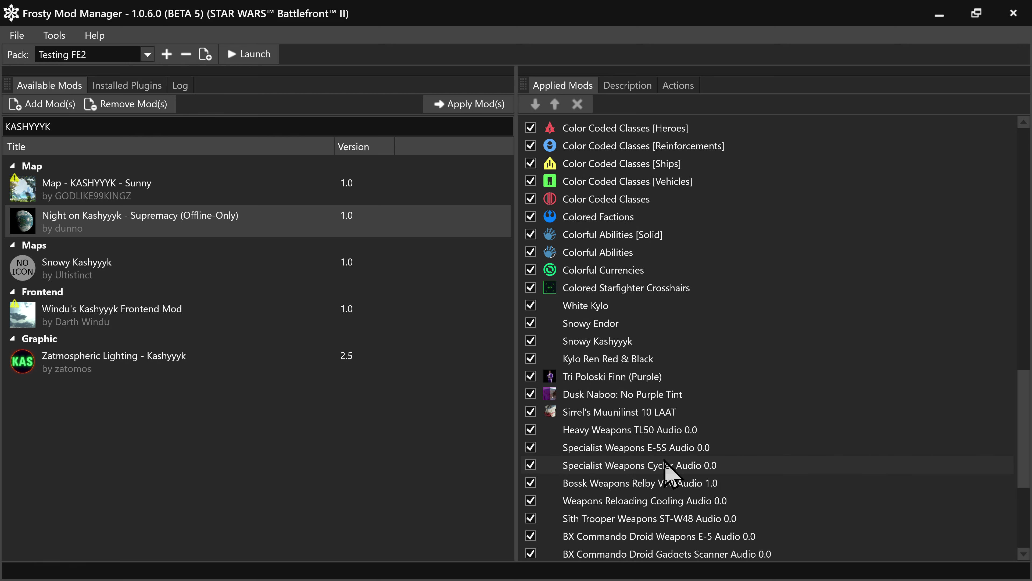
pyautogui.scroll(7, 664, 461)
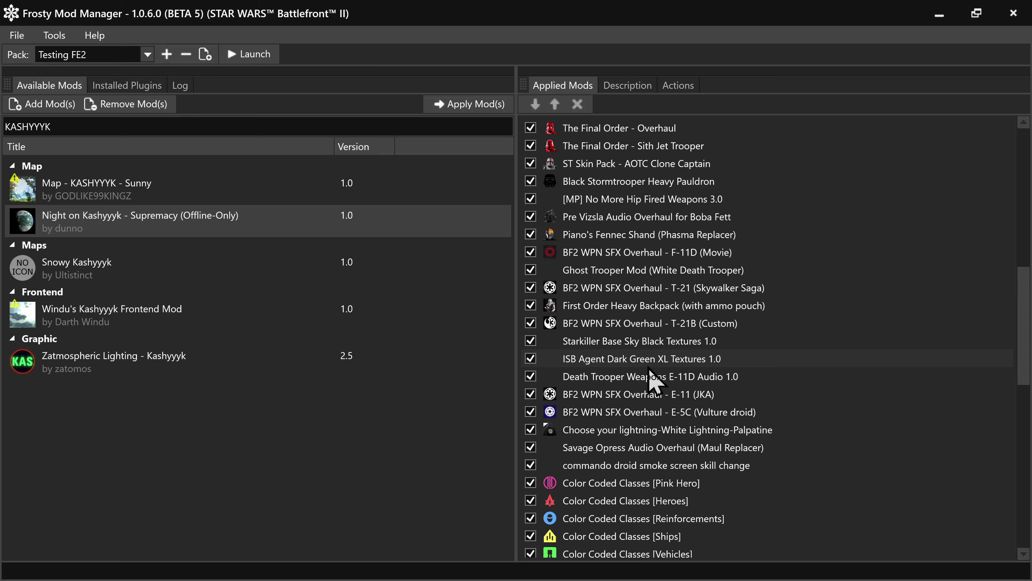
pyautogui.scroll(4, 654, 380)
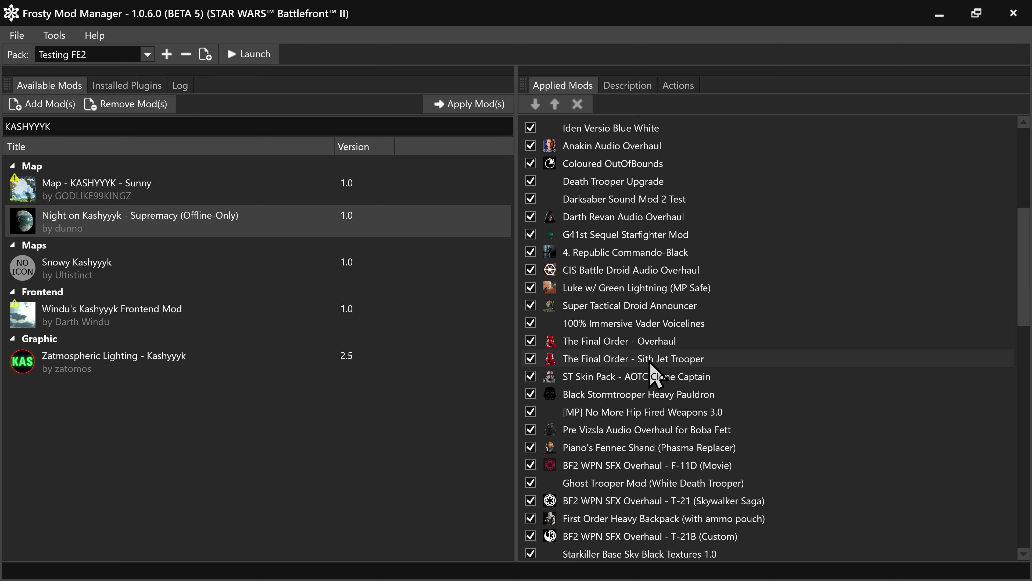
pyautogui.scroll(5, 650, 363)
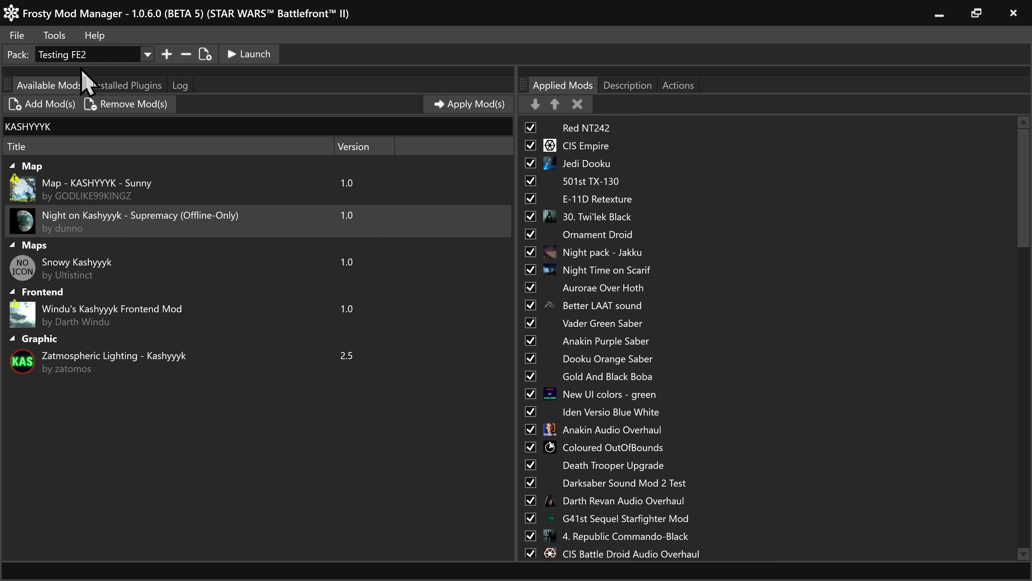
# Step: Check the applied mods of the Testing FE3 pack and switch to the Testing FE1 pack
pyautogui.click(97, 59)
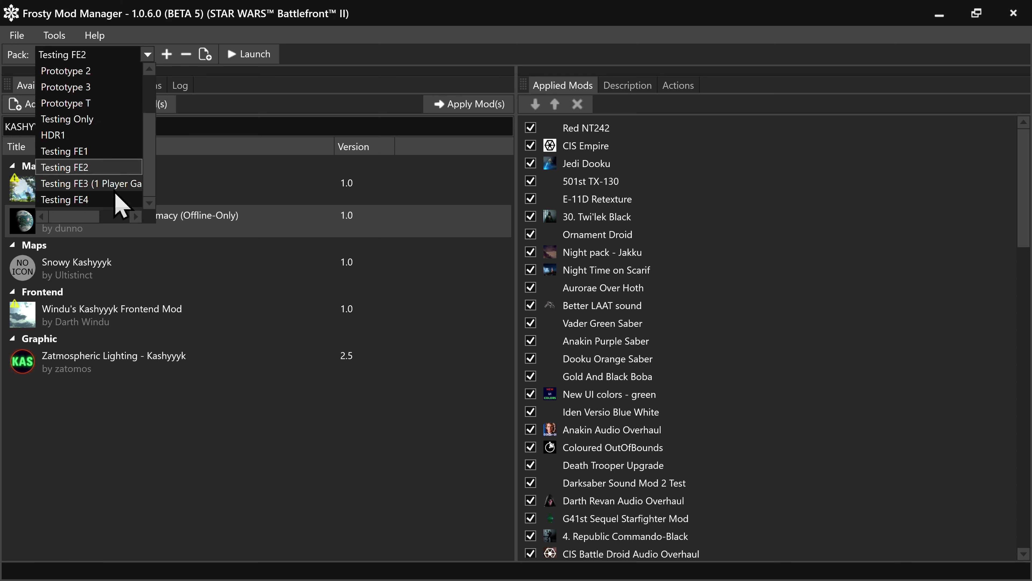
pyautogui.click(114, 184)
pyautogui.click(102, 55)
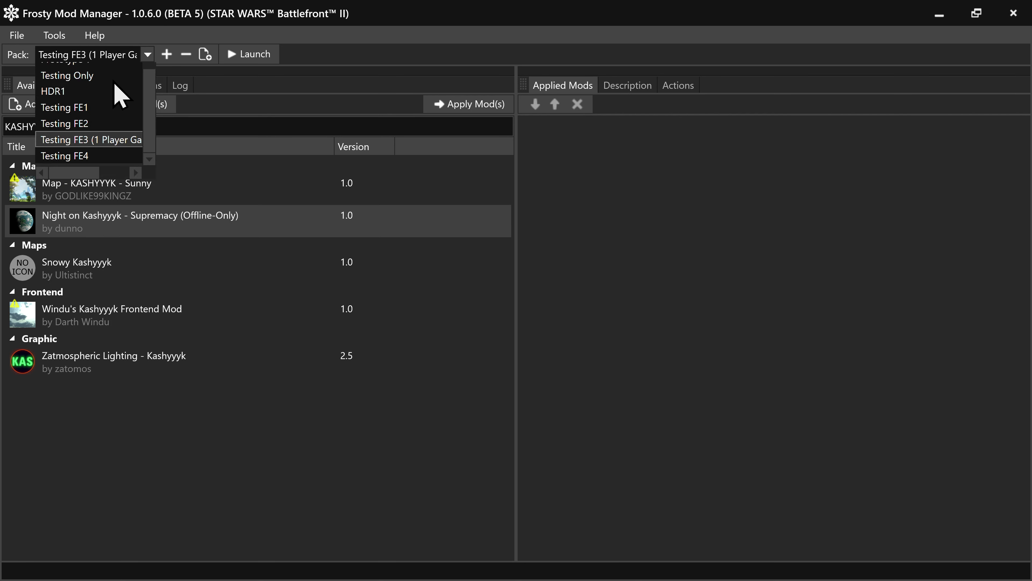
pyautogui.click(104, 152)
# Step: Read through Testing FE1's applied mods down to the final entry, Instant Action Overhaul XL [Standard]
pyautogui.scroll(-10, 734, 261)
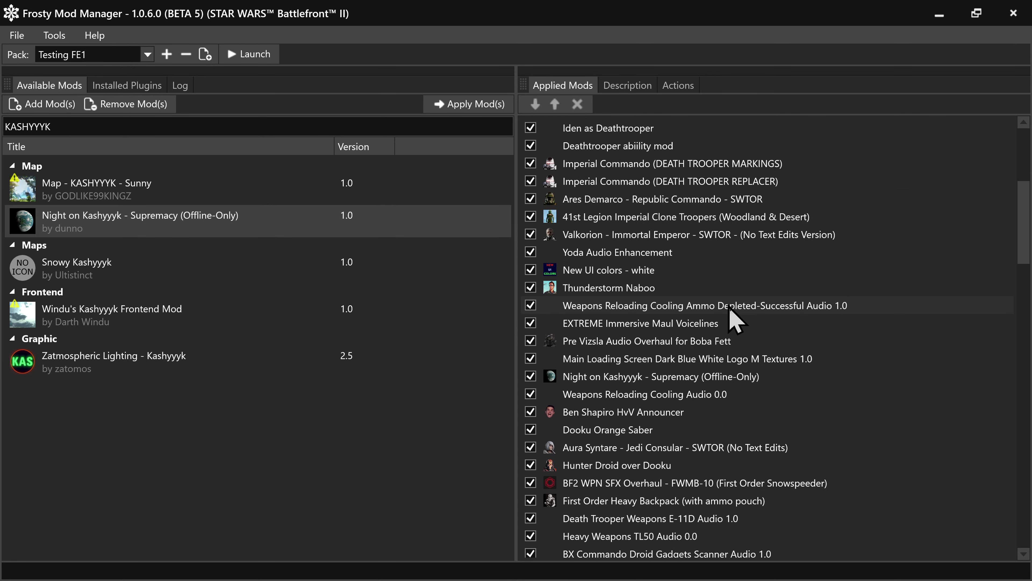
pyautogui.scroll(-12, 736, 323)
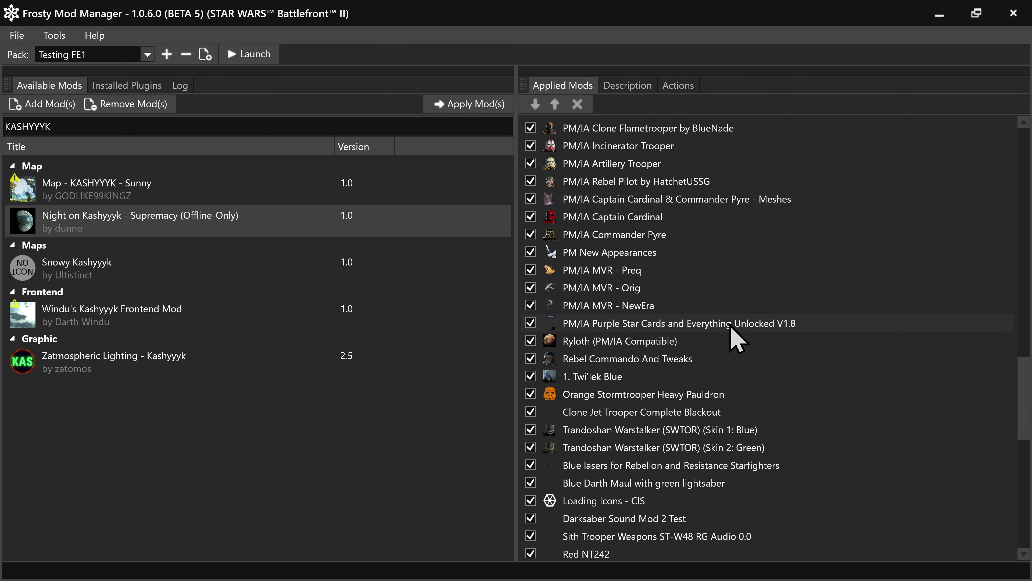
pyautogui.scroll(-10, 684, 341)
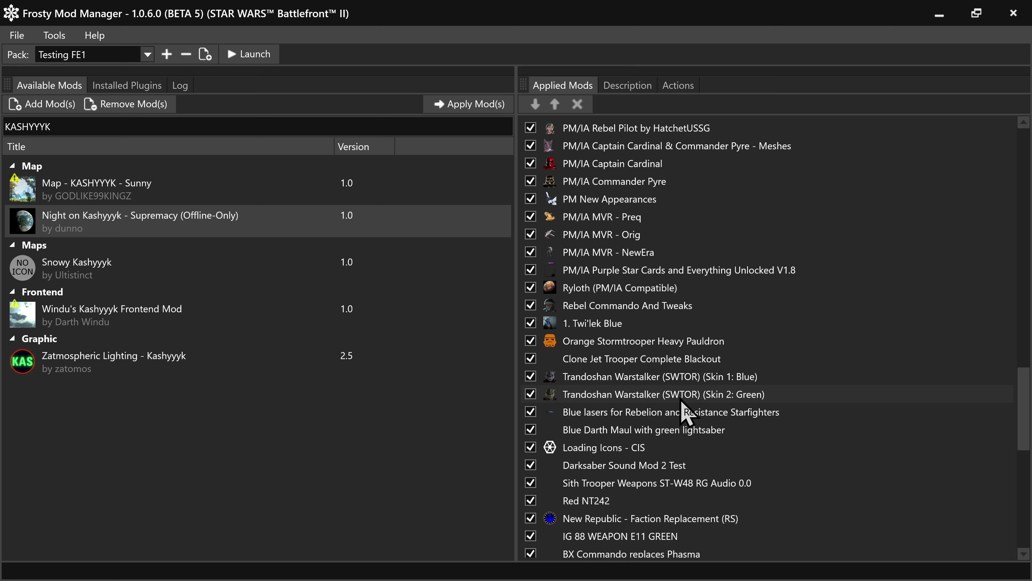
pyautogui.scroll(-1, 684, 404)
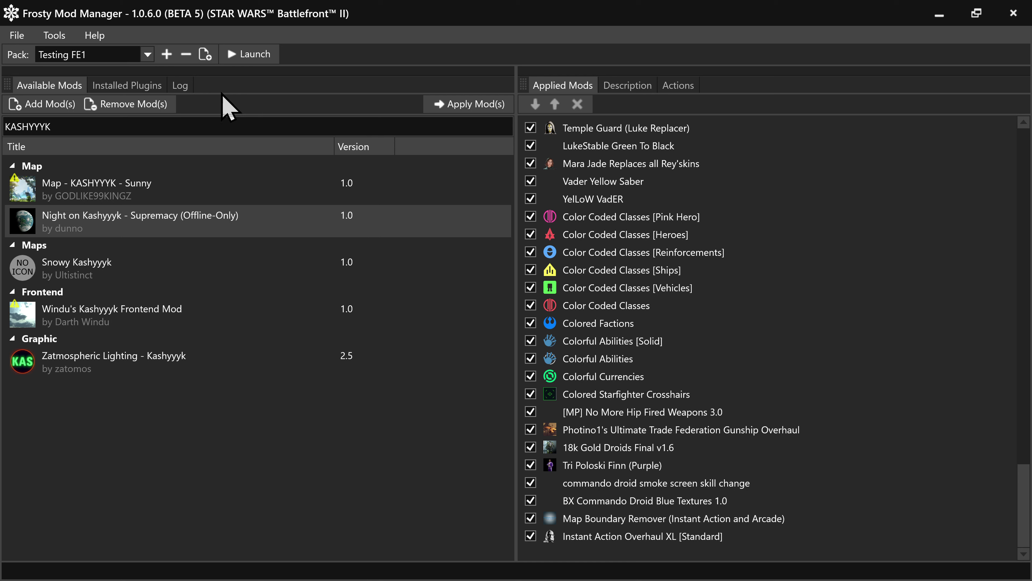
# Step: Filter the available mods for 18K and show the description of 18k Gold Droids Final v1.6
pyautogui.moveTo(143, 126); pyautogui.dragTo(2, 135)
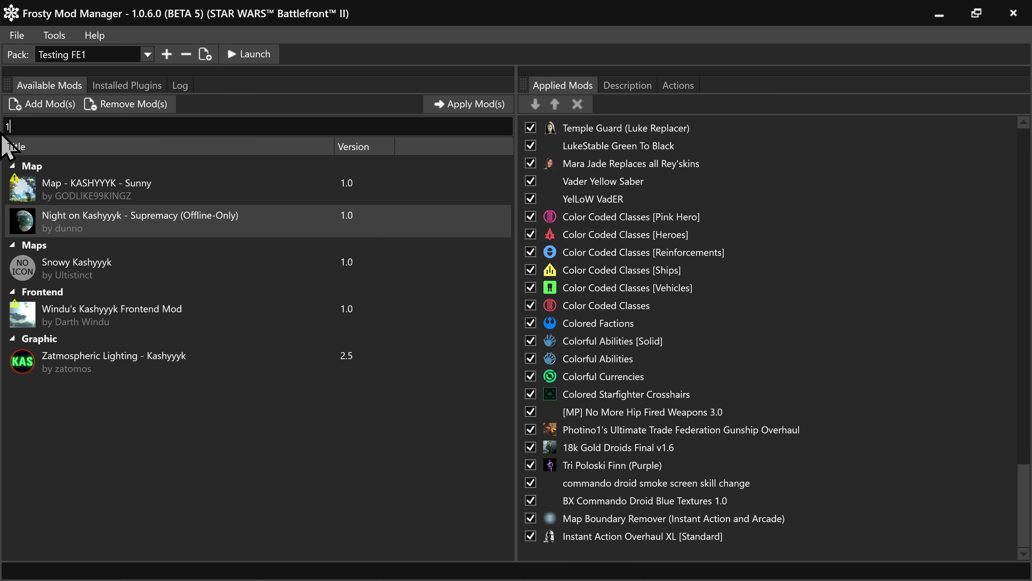
pyautogui.write('18K')
pyautogui.click(201, 199)
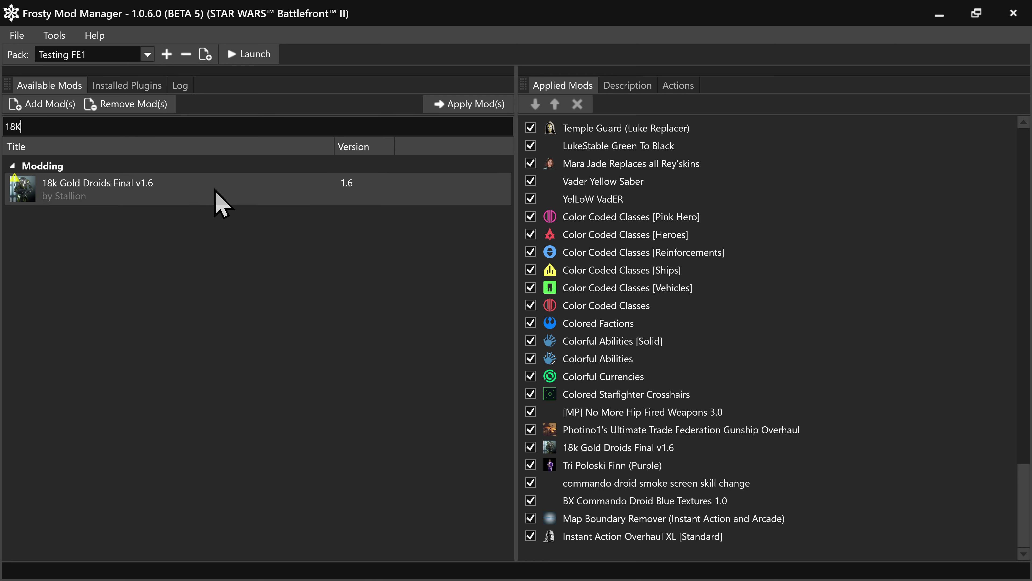
pyautogui.click(625, 87)
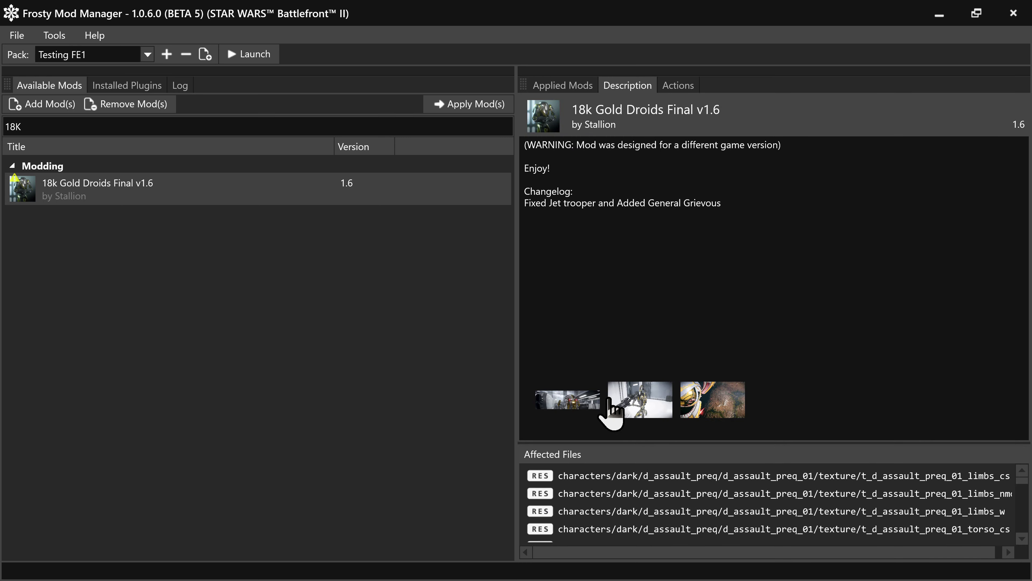
# Step: View the three preview pictures of the 18k Gold Droids mod at full size and close them
pyautogui.click(726, 406)
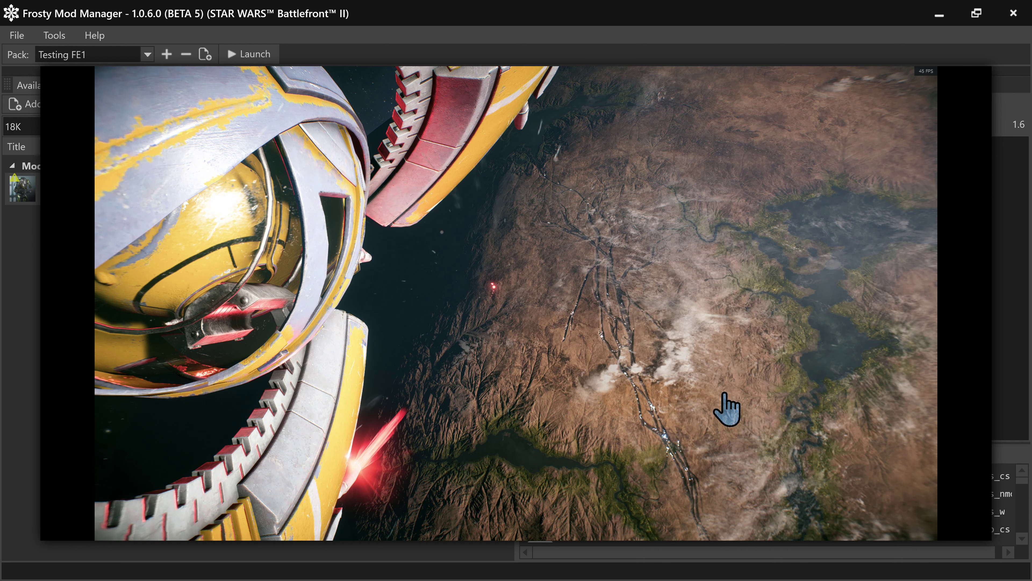
pyautogui.click(677, 349)
pyautogui.click(654, 386)
pyautogui.click(655, 366)
pyautogui.click(569, 401)
pyautogui.click(569, 401)
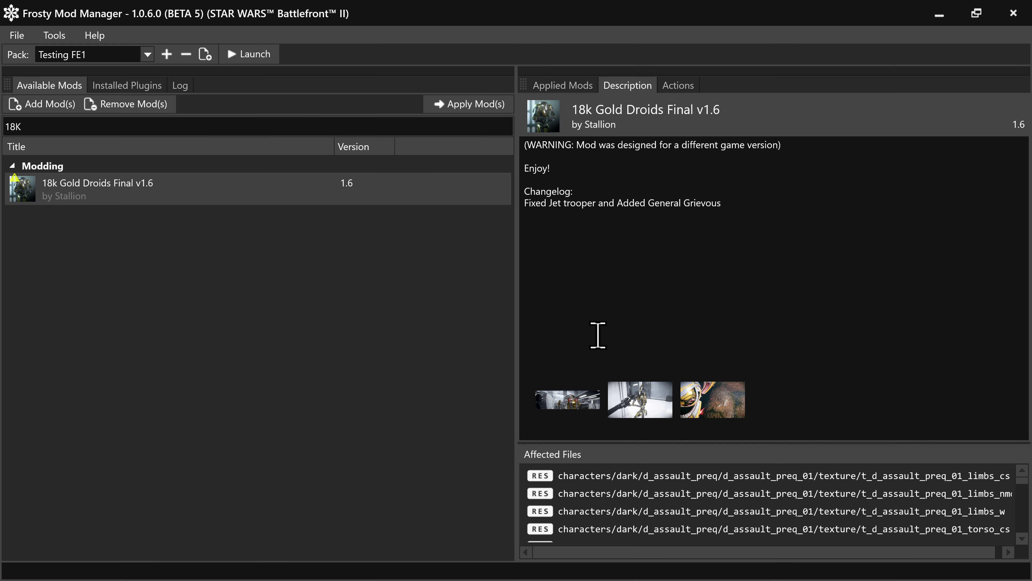
# Step: Return to Testing FE1's applied mods and look back through them up to the first entry
pyautogui.click(562, 86)
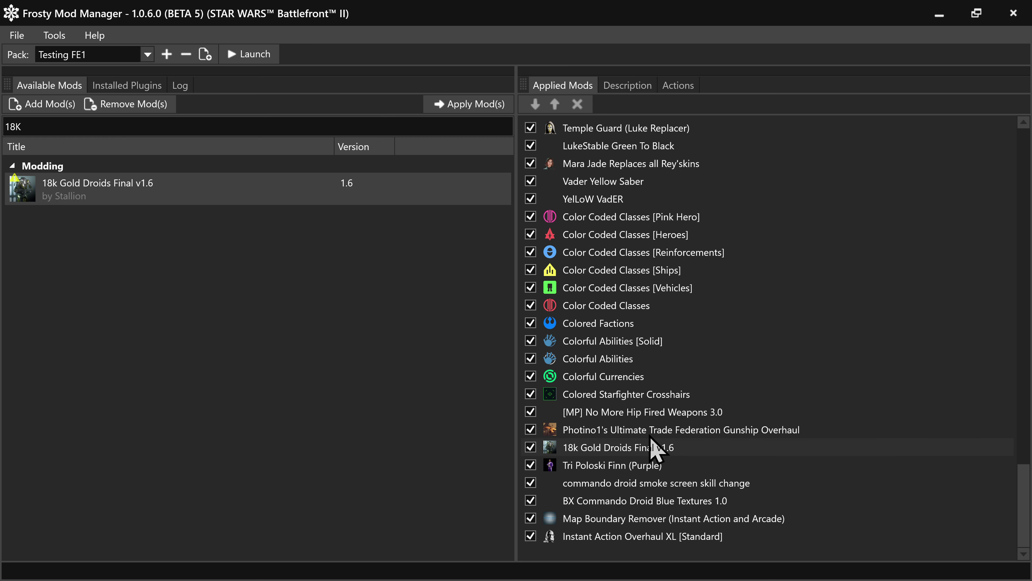
pyautogui.scroll(8, 657, 439)
pyautogui.scroll(3, 652, 425)
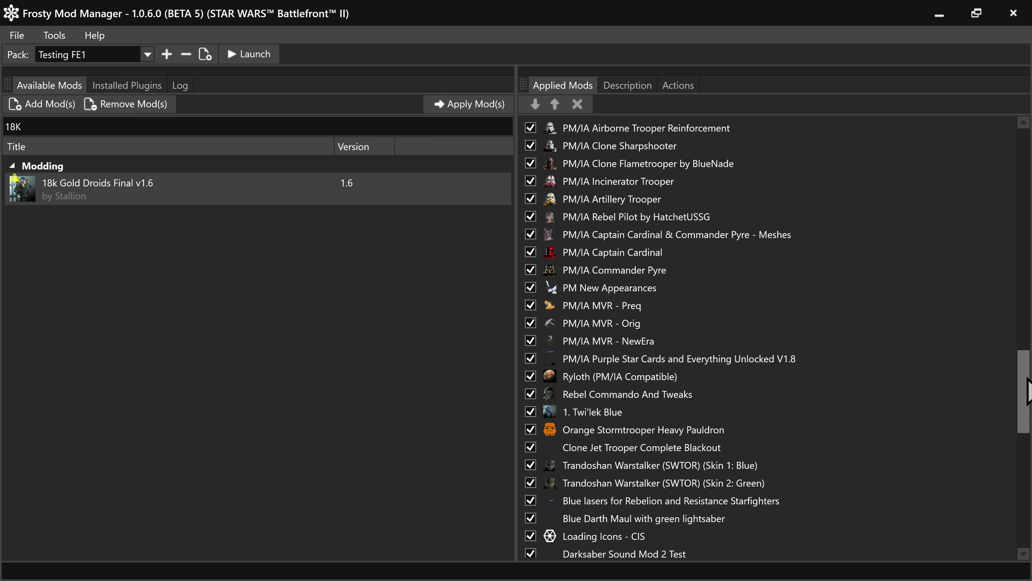
pyautogui.moveTo(1024, 393); pyautogui.dragTo(1024, 171)
# Step: Switch to the Testing FE4 pack and look over its applied mods
pyautogui.click(108, 54)
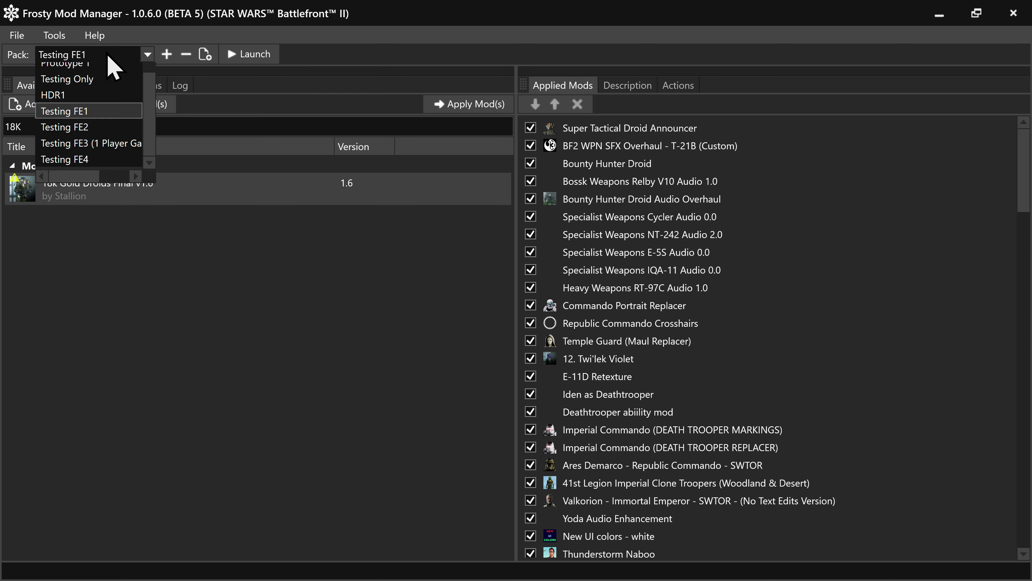
pyautogui.click(65, 199)
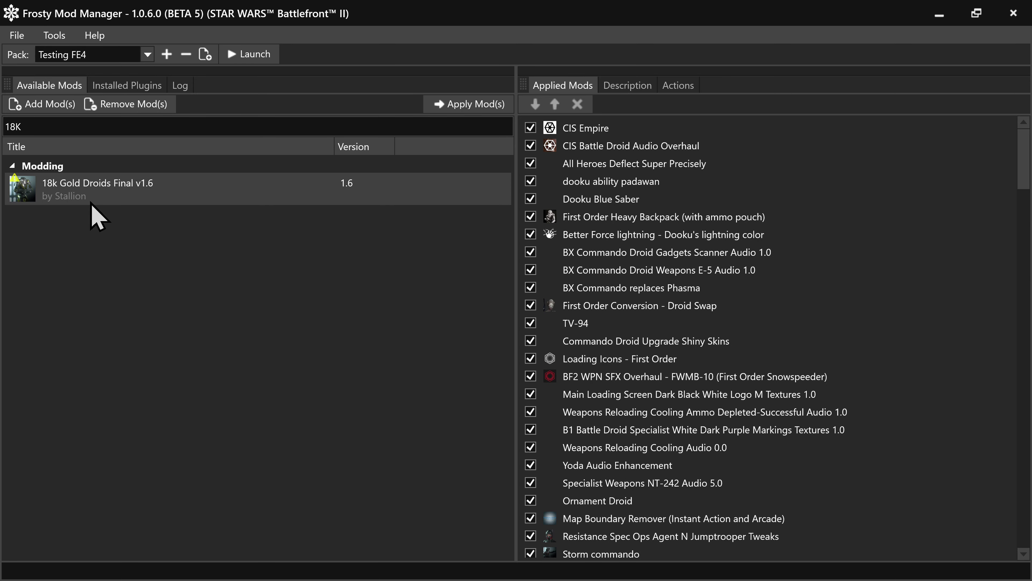
pyautogui.moveTo(1026, 162); pyautogui.dragTo(839, 114)
# Step: Switch back to the Testing FE1 pack and check its applied mods
pyautogui.click(73, 60)
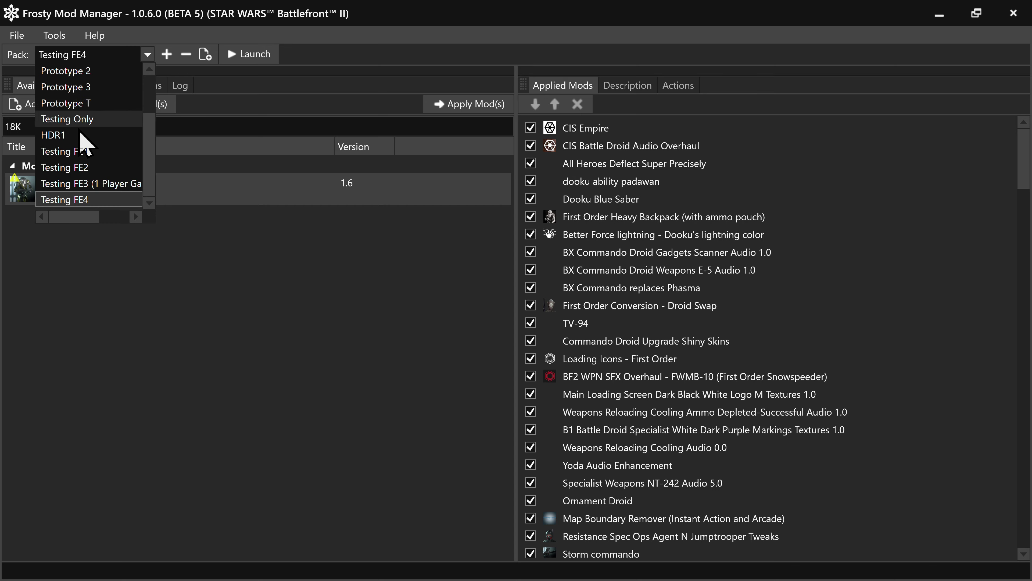
pyautogui.click(76, 152)
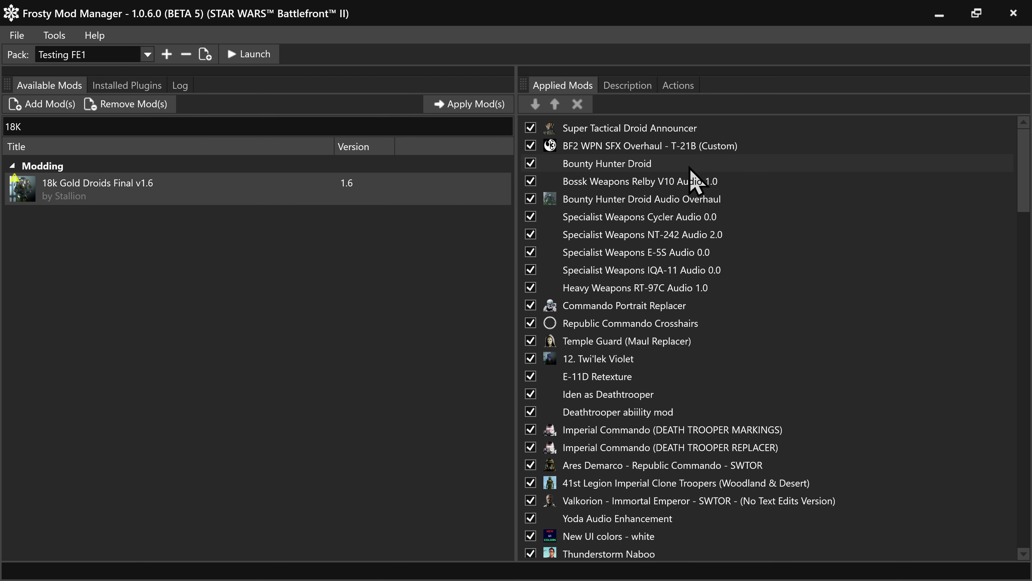
pyautogui.moveTo(1025, 170)
pyautogui.mouseDown()
pyautogui.moveTo(1025, 378)
pyautogui.moveTo(1025, 171)
pyautogui.mouseUp()
# Step: Switch to the Testing FE2 pack and launch the game with its applied mods
pyautogui.click(116, 55)
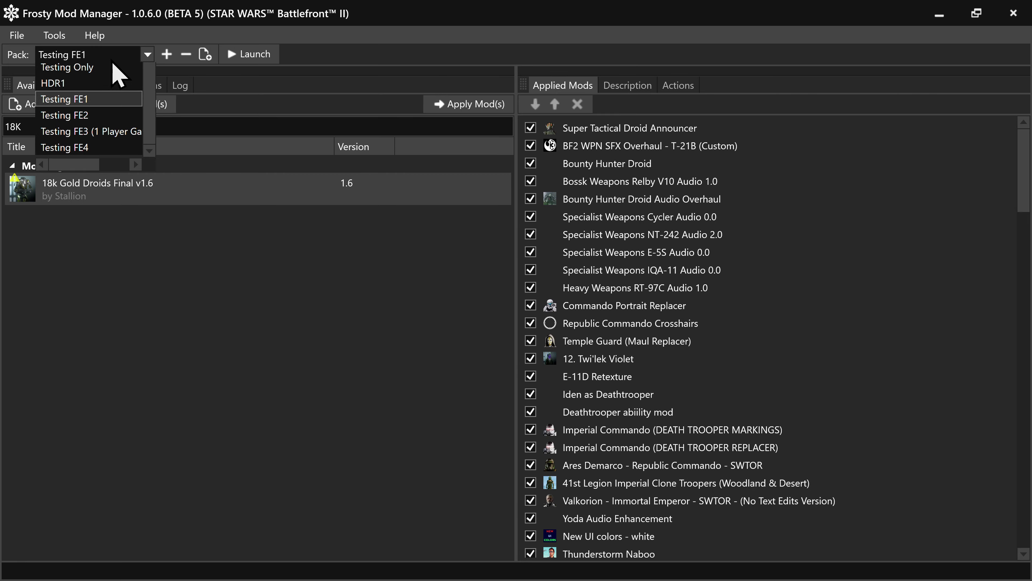
pyautogui.click(97, 166)
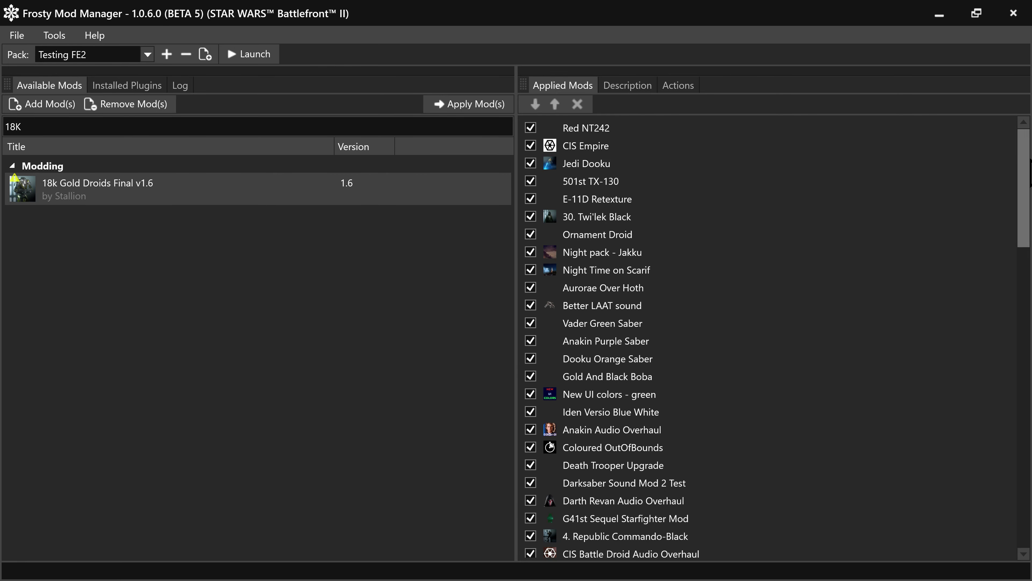
pyautogui.moveTo(1026, 167); pyautogui.dragTo(261, 32)
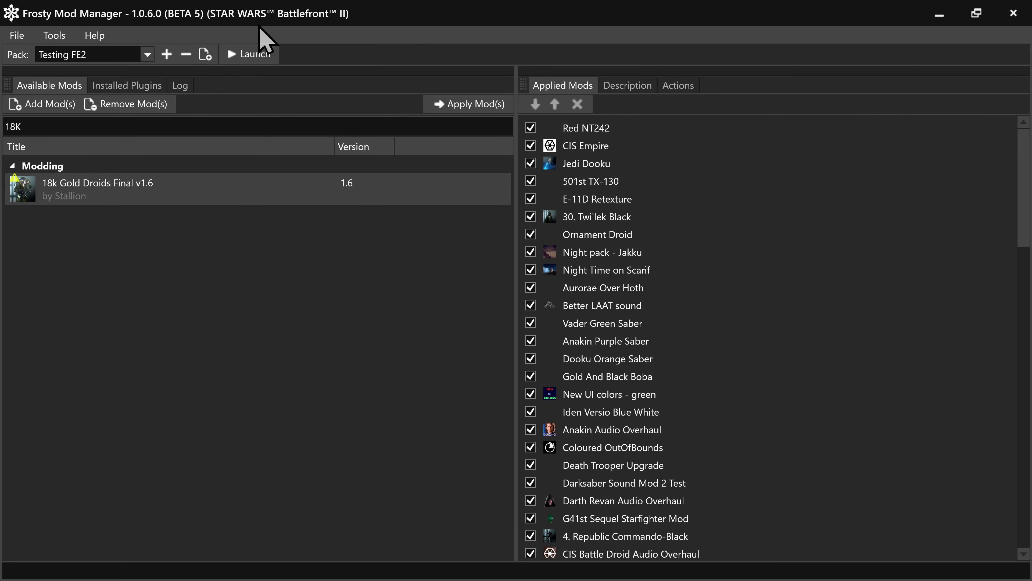
pyautogui.click(250, 61)
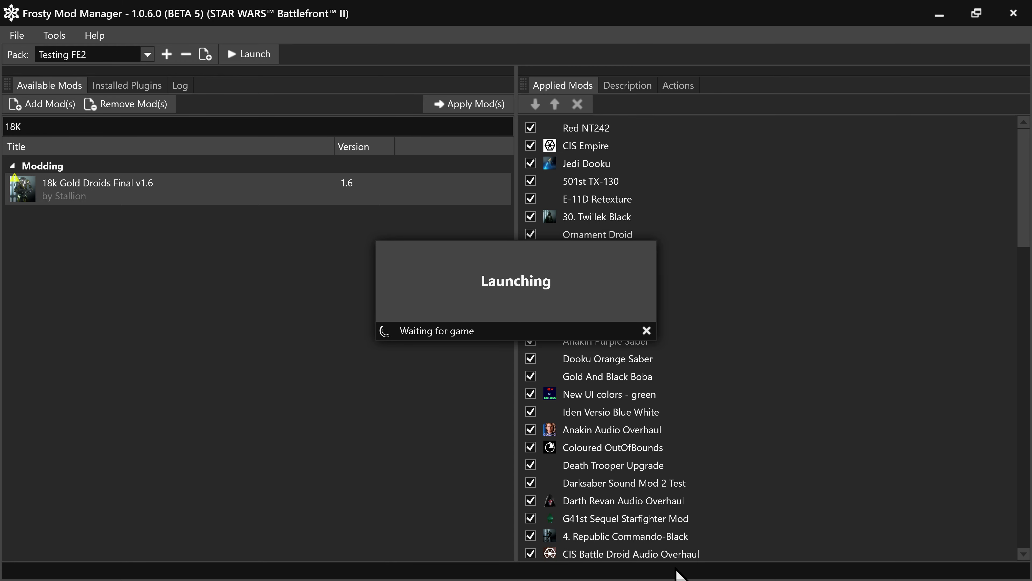
# Step: Reveal the hidden tray icons and bring the starting Battlefront II game to the front
pyautogui.press('super')
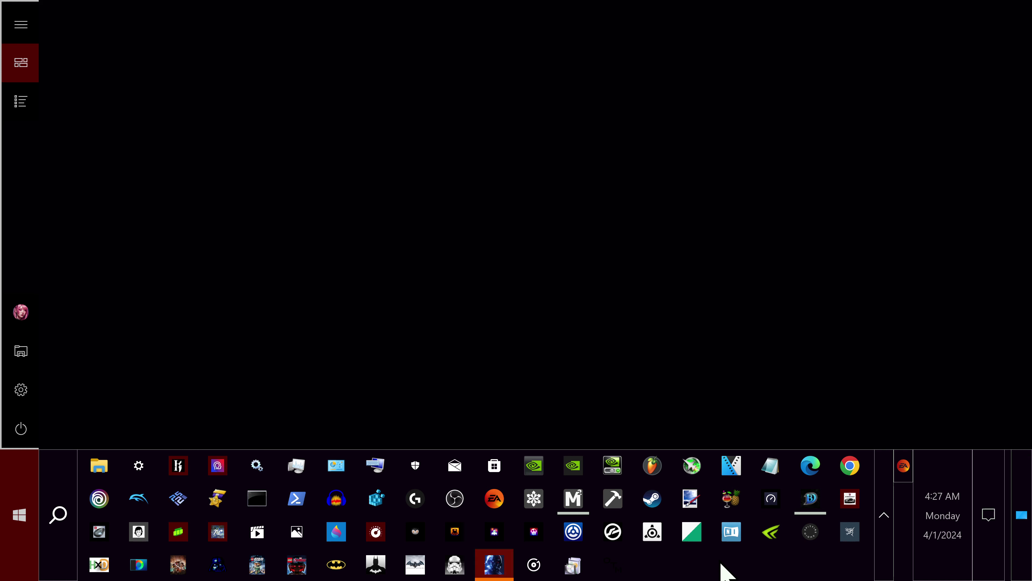
pyautogui.click(882, 524)
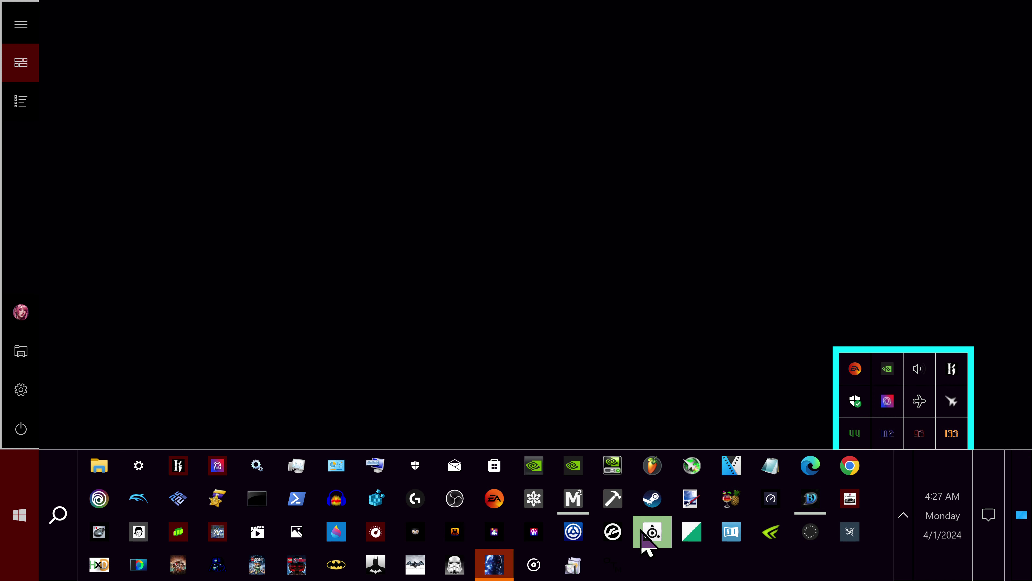
pyautogui.click(501, 566)
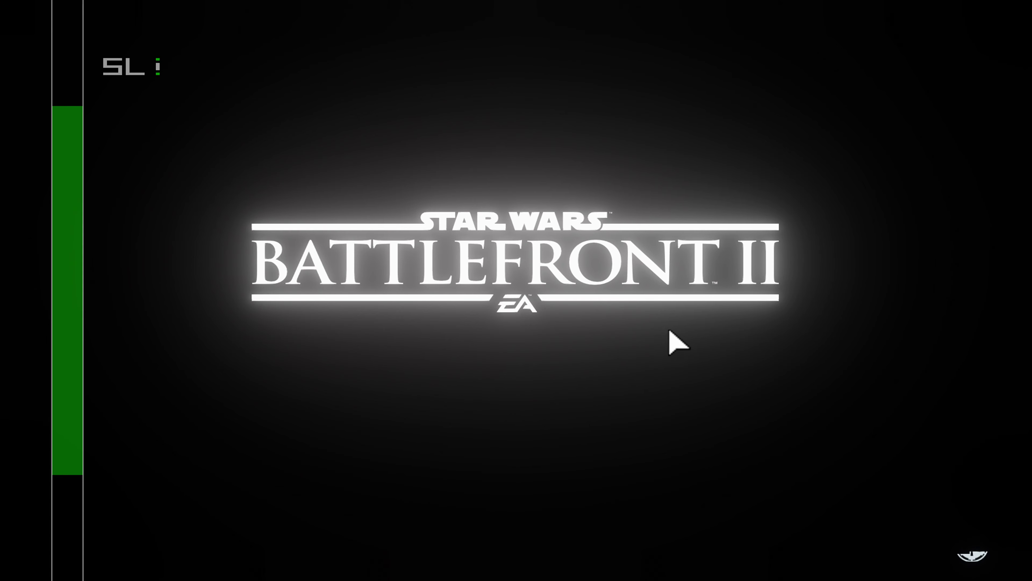
# Step: Leave the loading screen and close the Battlefront II game
pyautogui.hotkey('alt', 'Tab')
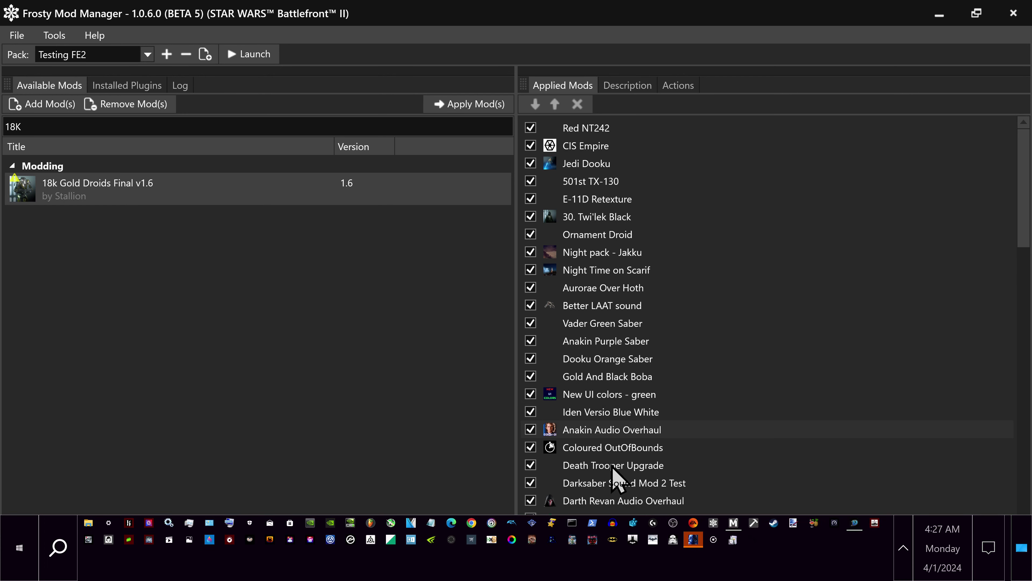
pyautogui.press('super')
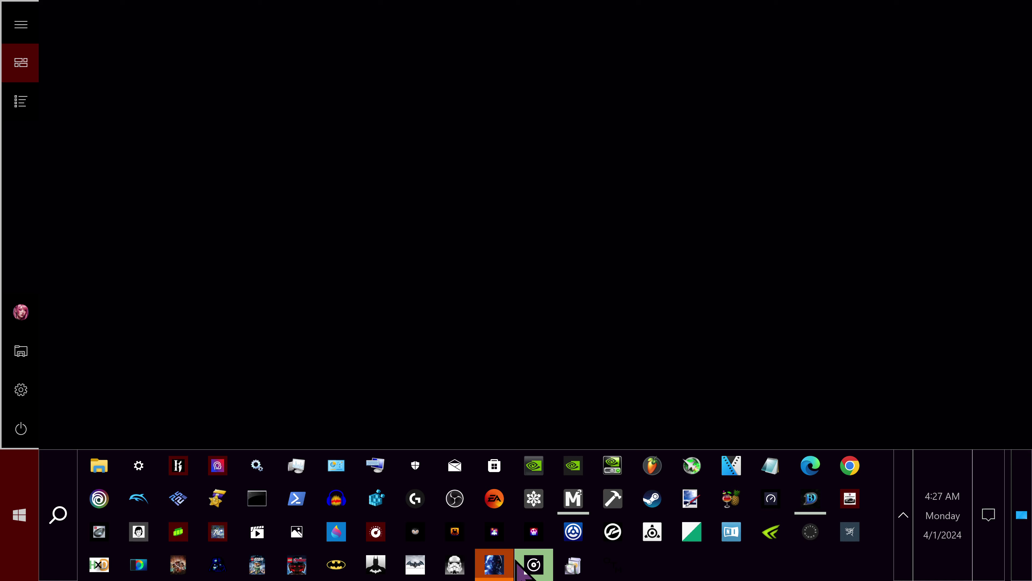
pyautogui.rightClick(494, 564)
pyautogui.click(489, 528)
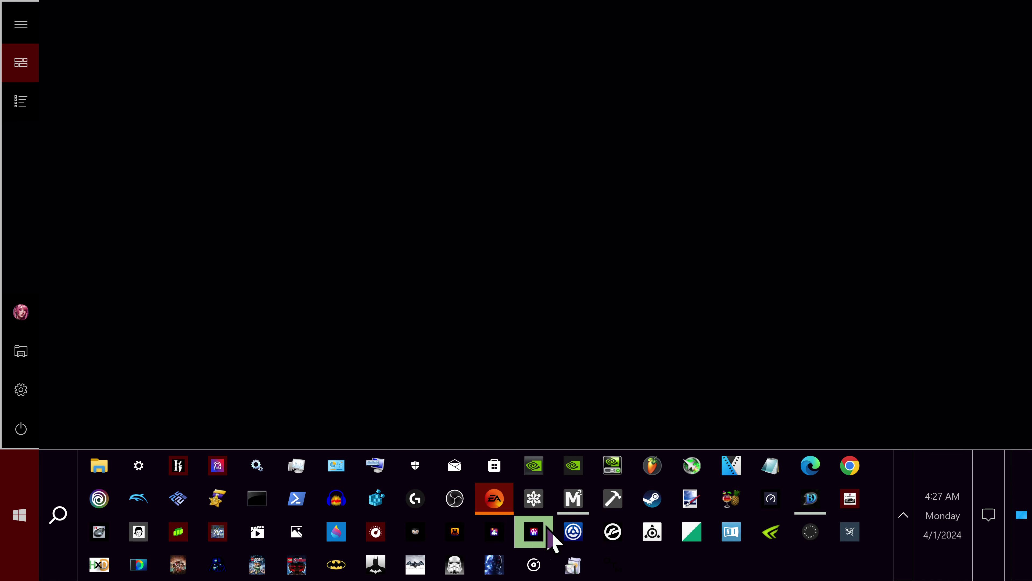
# Step: Open the network adapter connections in Control Panel and show them as large icons
pyautogui.click(904, 515)
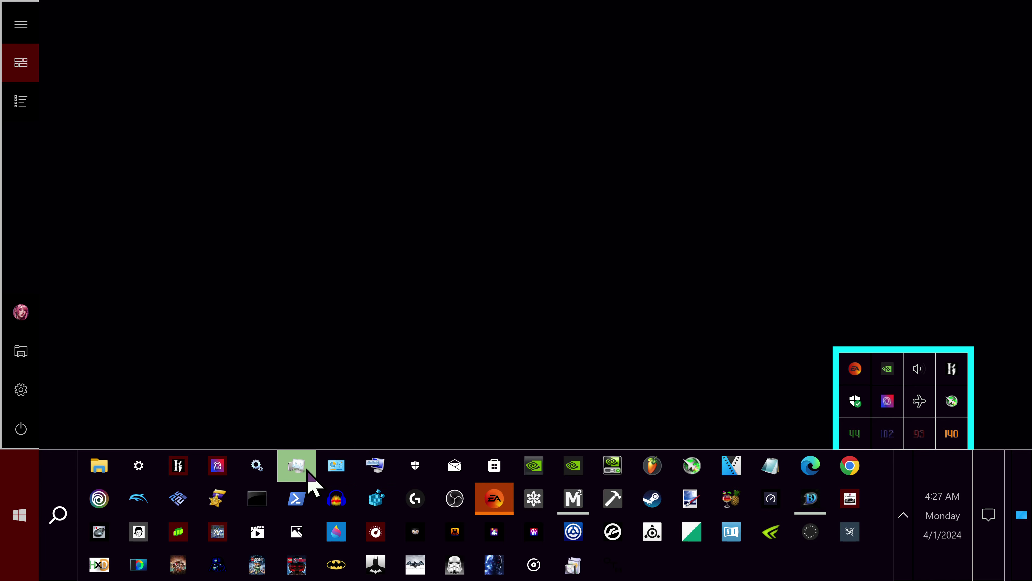
pyautogui.click(335, 466)
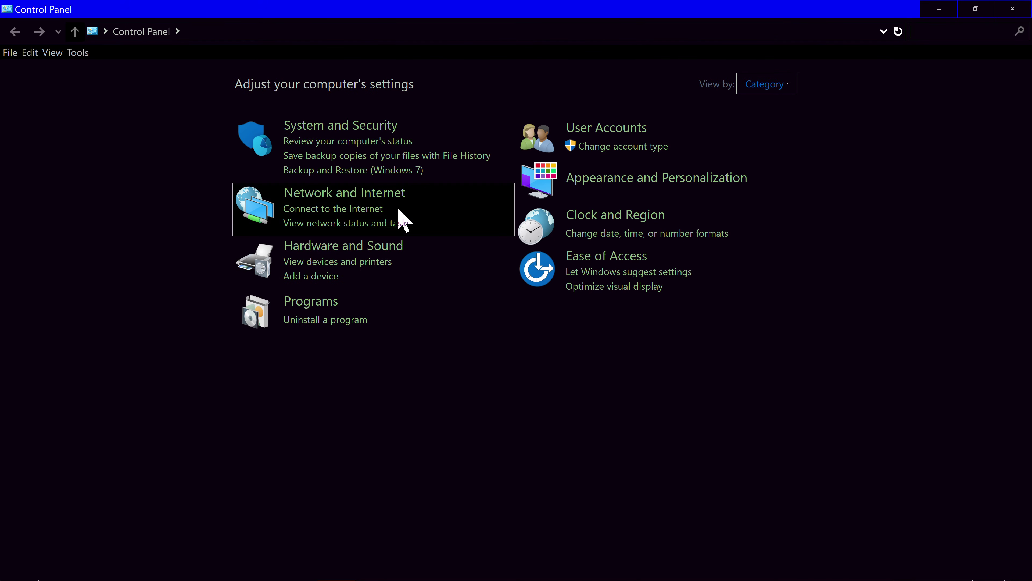
pyautogui.click(316, 195)
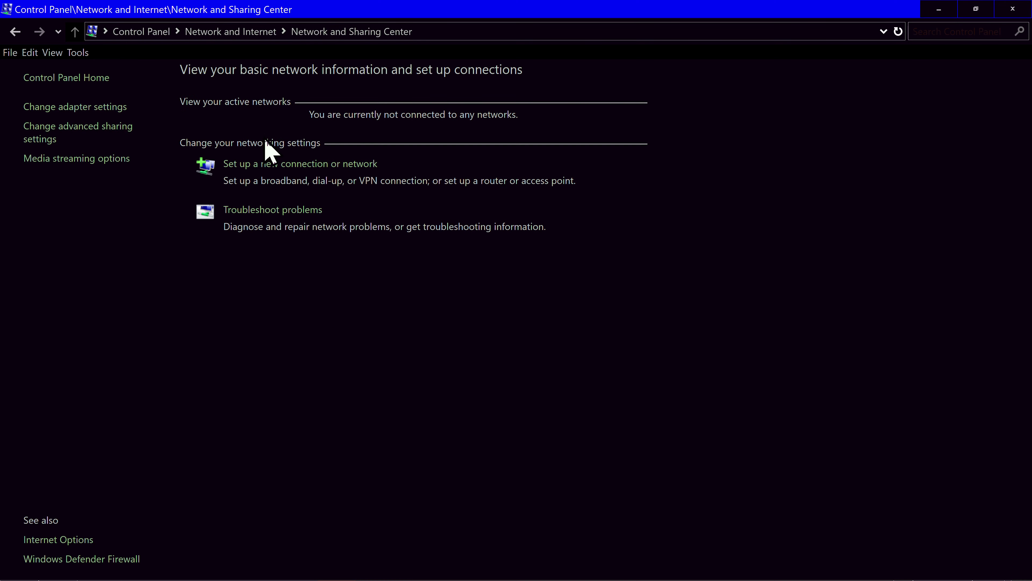
pyautogui.click(77, 108)
pyautogui.rightClick(337, 175)
pyautogui.moveTo(440, 188)
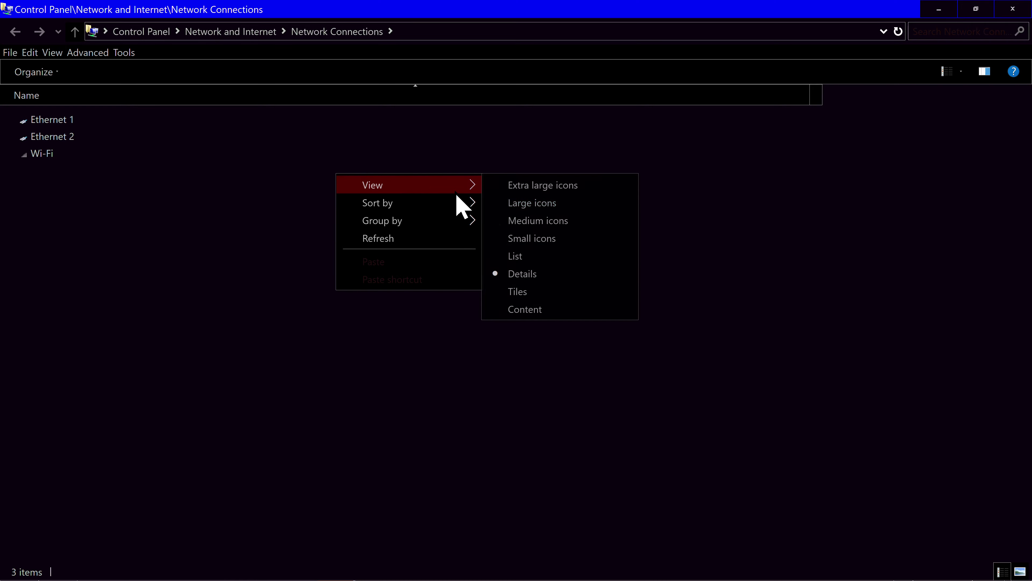
pyautogui.click(494, 203)
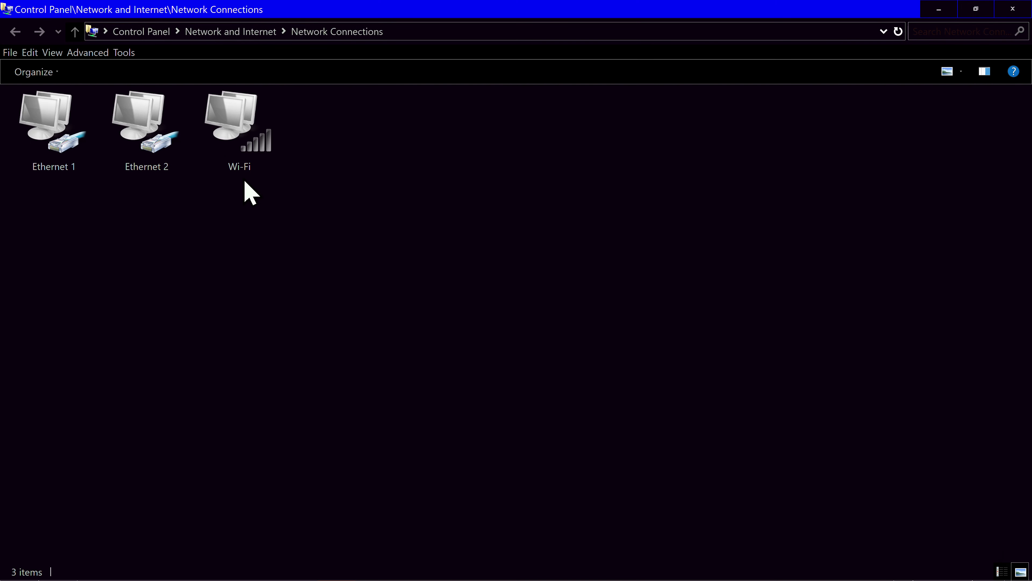
# Step: Enable the Ethernet 2 adapter and allow Network Connections to make the change
pyautogui.rightClick(136, 122)
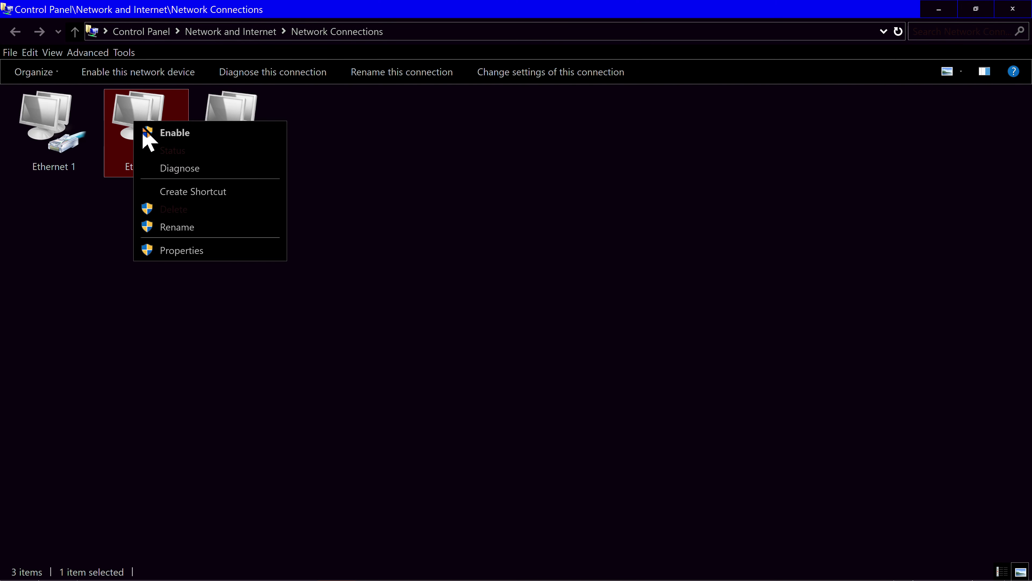
pyautogui.click(146, 132)
pyautogui.click(459, 383)
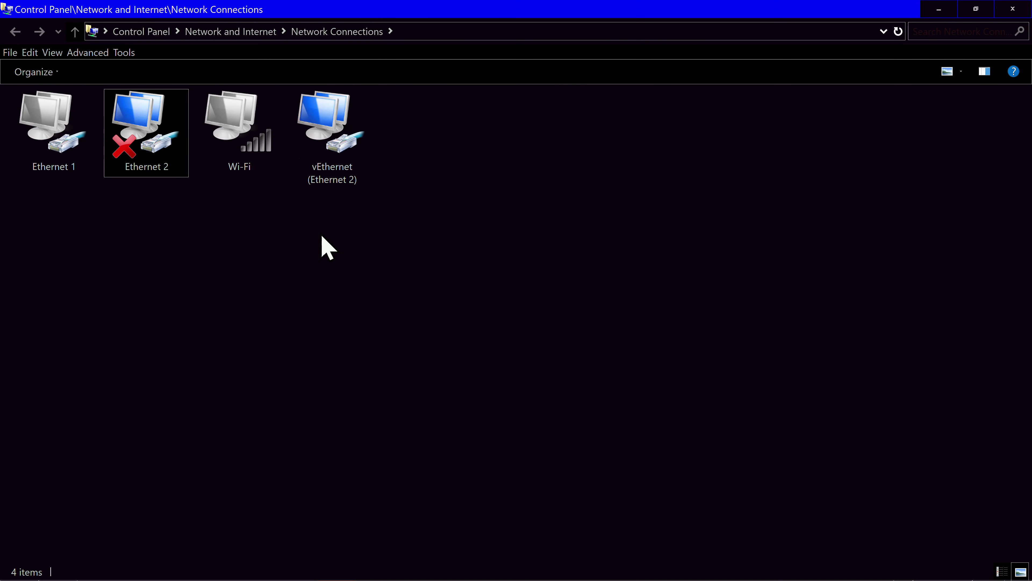
# Step: Enable the vEthernet (Ethernet 2) adapter, allow the change, and clear the selection
pyautogui.rightClick(339, 169)
pyautogui.click(372, 180)
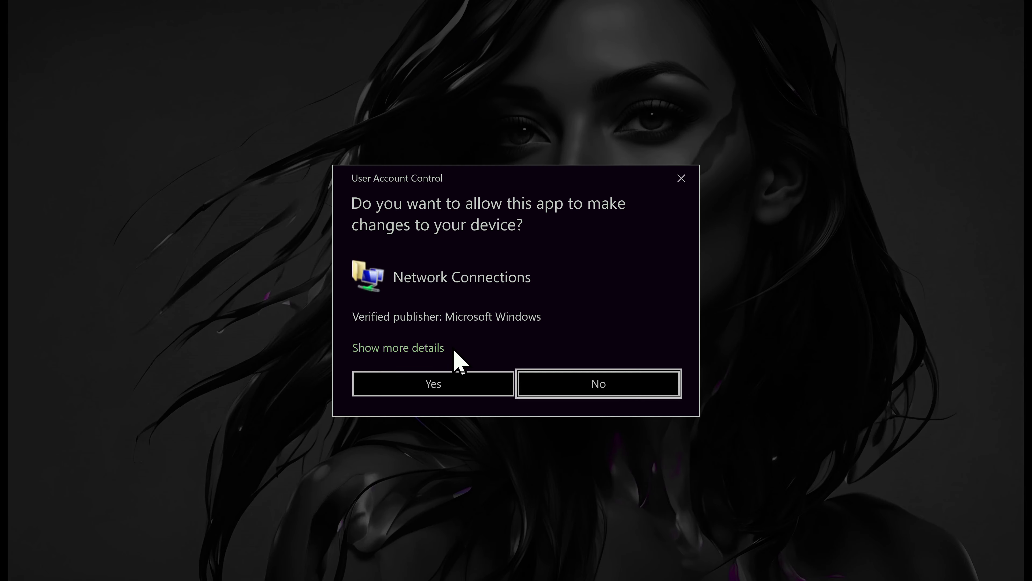
pyautogui.click(442, 390)
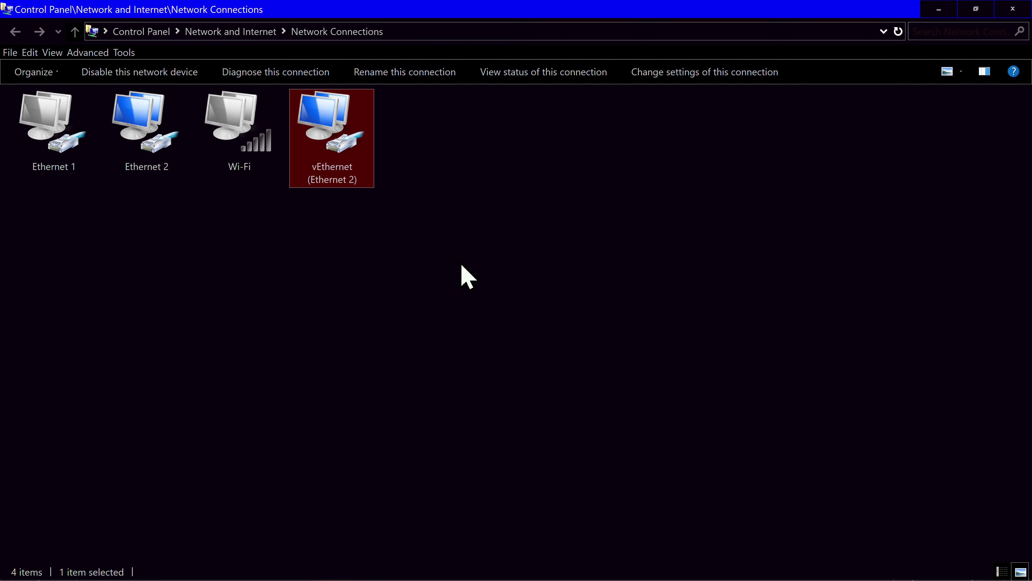
pyautogui.click(525, 260)
pyautogui.rightClick(563, 231)
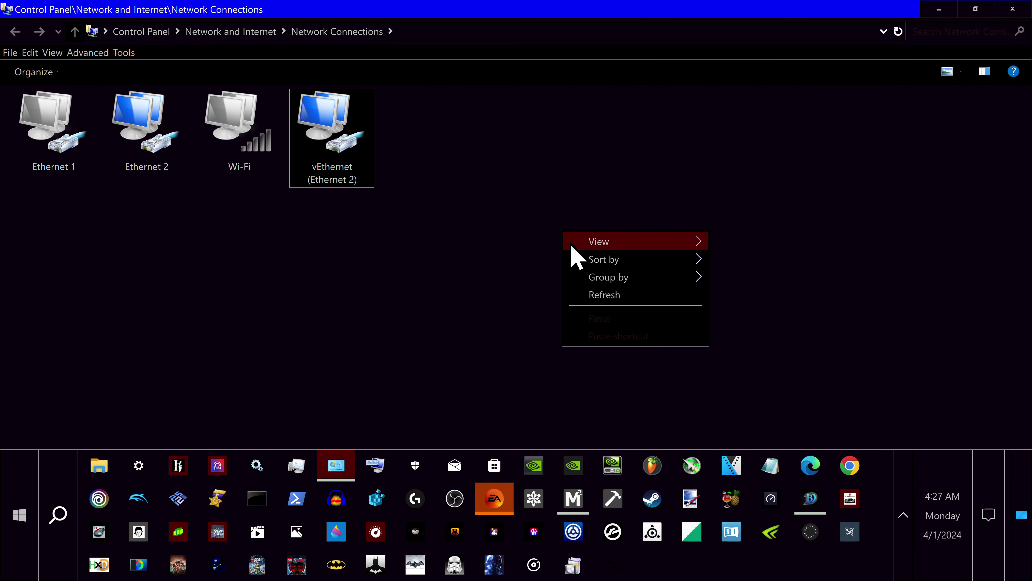
# Step: Minimise Frosty Mod Manager, switch to the EA app and restart it to access online features
pyautogui.click(574, 504)
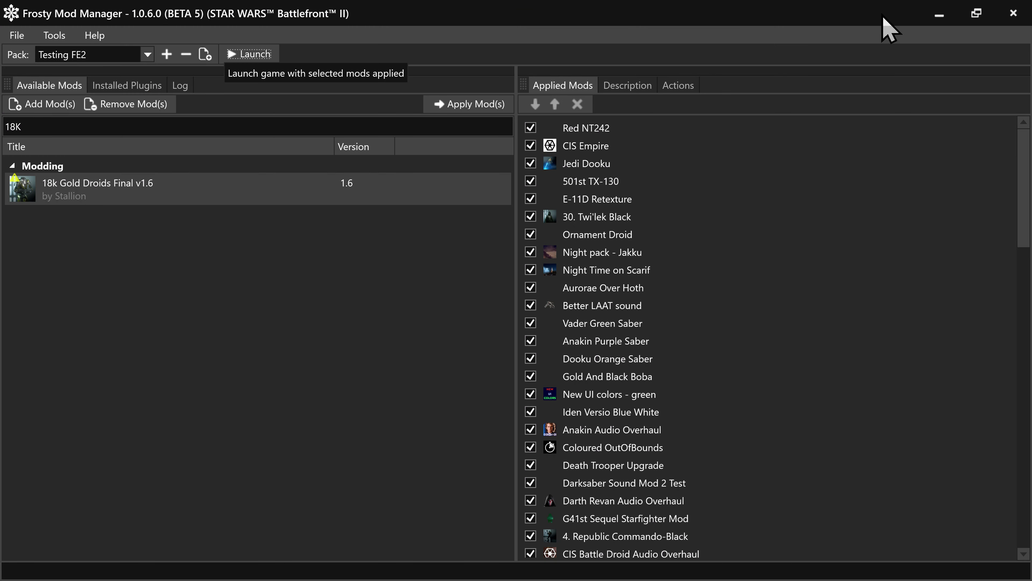
pyautogui.click(940, 14)
pyautogui.click(495, 500)
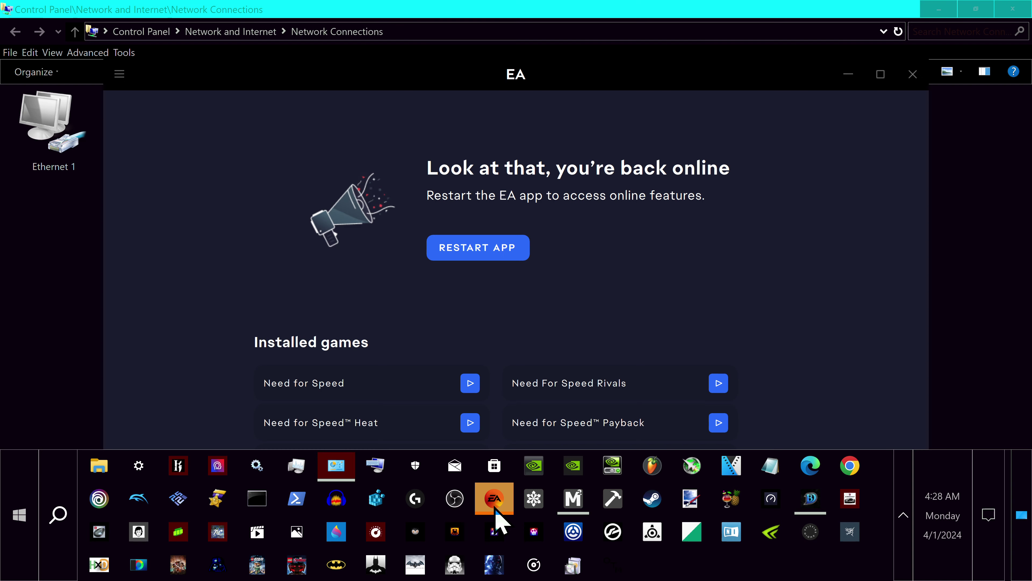
pyautogui.click(880, 75)
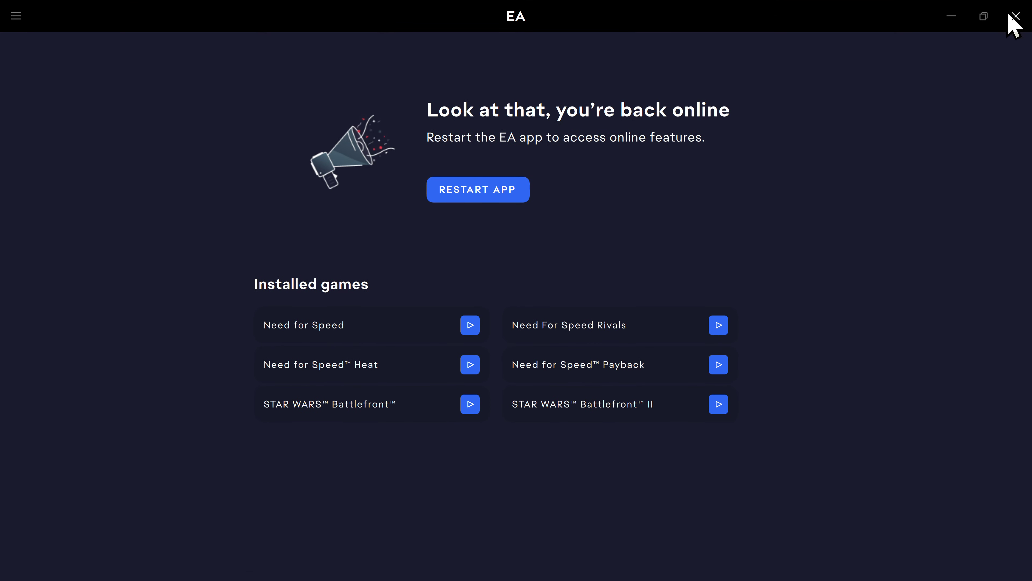
pyautogui.click(484, 189)
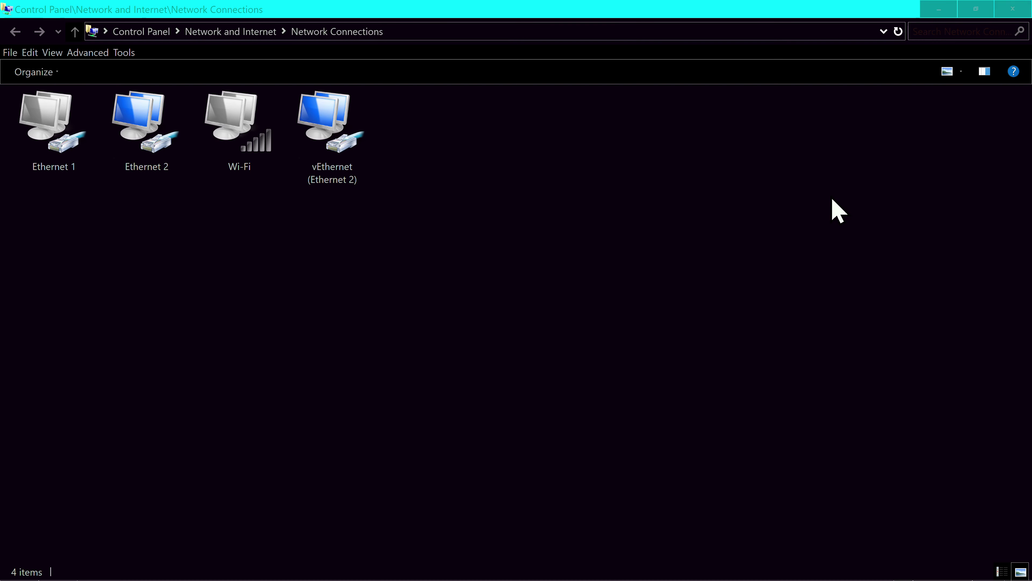
# Step: Disable the vEthernet (Ethernet 2) adapter, refresh the connections, and enable the adapter again
pyautogui.rightClick(316, 122)
pyautogui.click(354, 131)
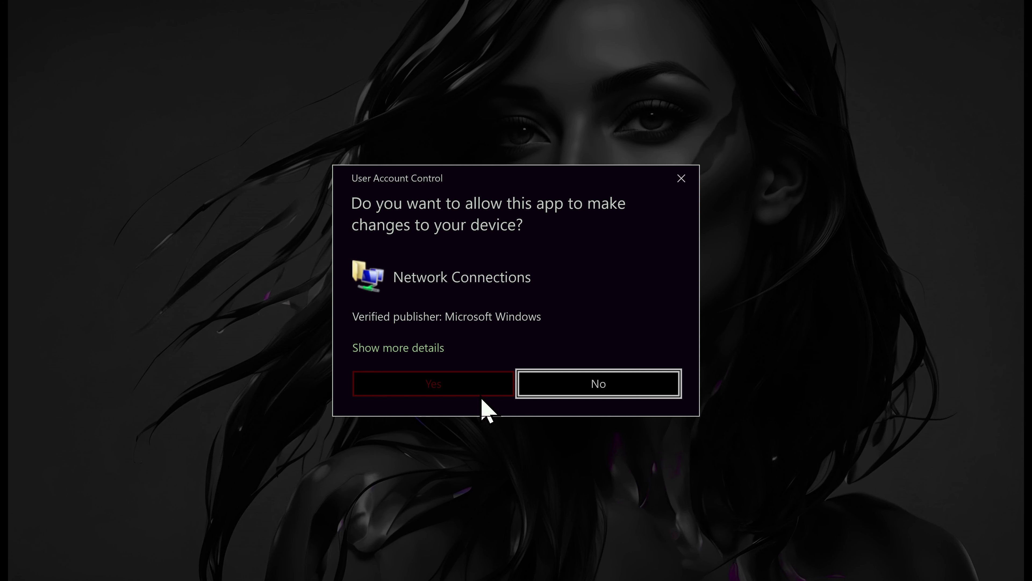
pyautogui.click(480, 393)
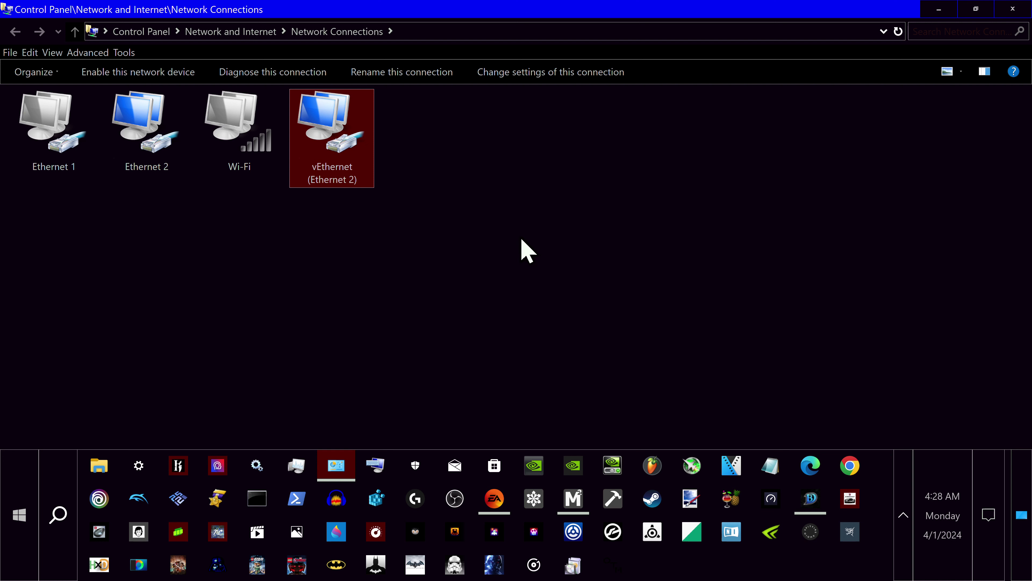
pyautogui.rightClick(518, 215)
pyautogui.click(571, 280)
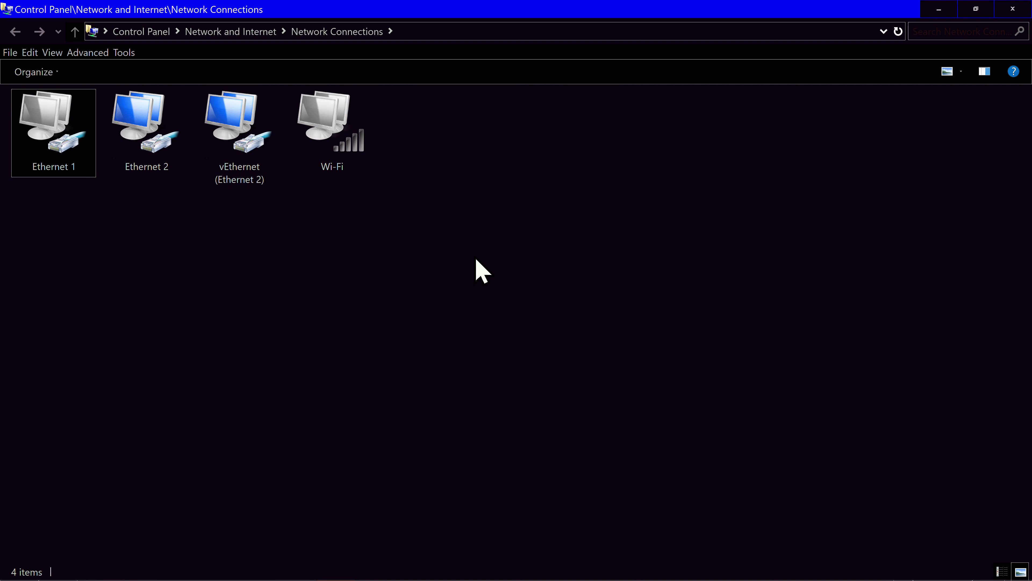
pyautogui.rightClick(240, 152)
pyautogui.click(279, 161)
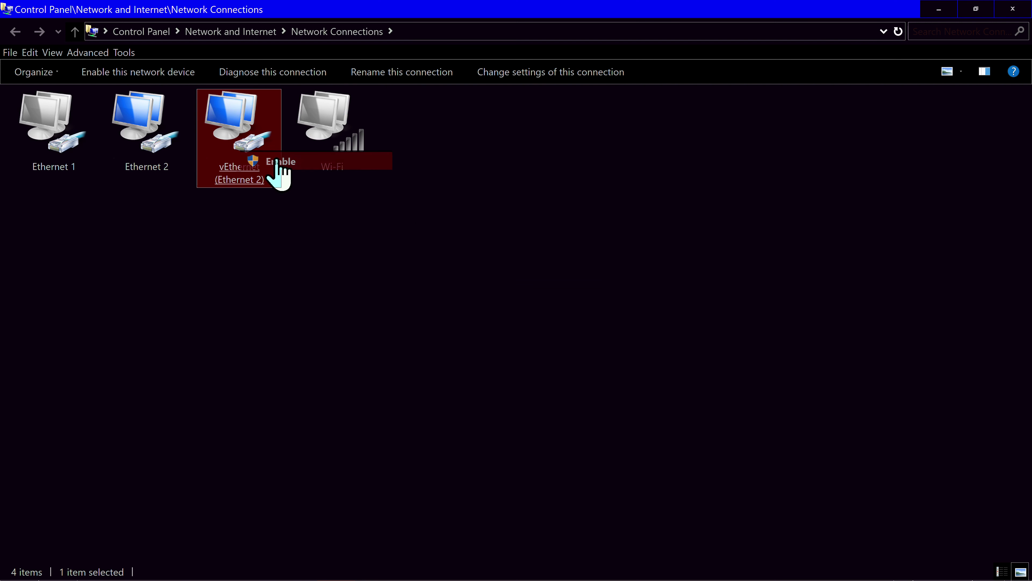
pyautogui.click(639, 394)
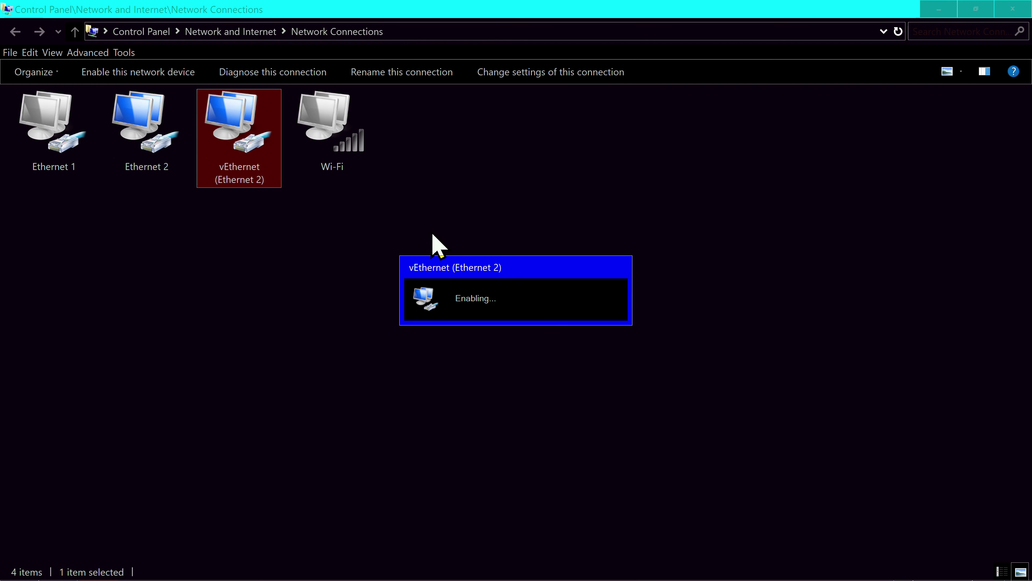
# Step: Refresh the Network Connections list after enabling the vEthernet (Ethernet 2) adapter
pyautogui.rightClick(435, 212)
pyautogui.moveTo(487, 226)
pyautogui.rightClick(292, 245)
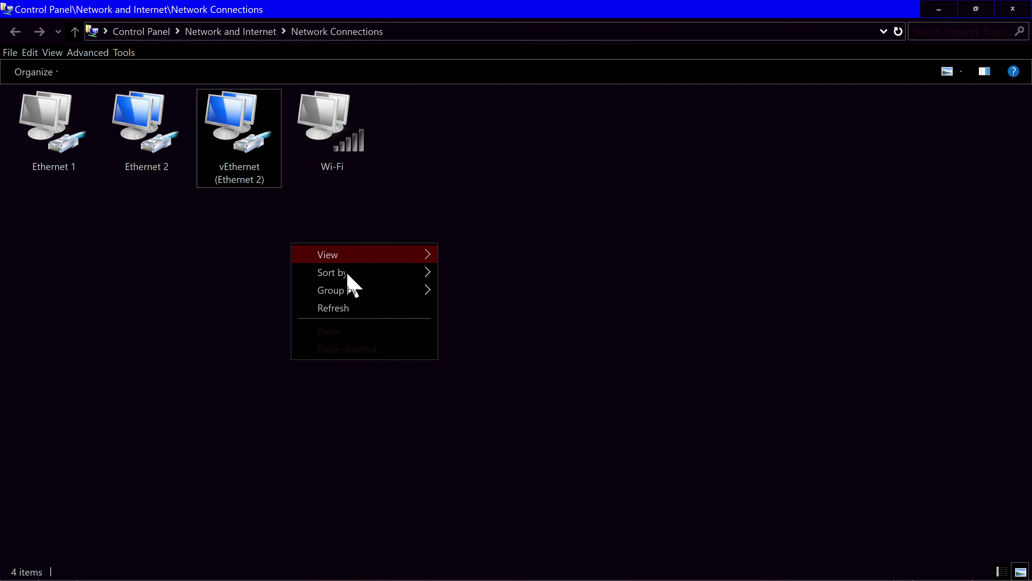
pyautogui.click(346, 308)
# Step: Open the properties of the vEthernet (Ethernet 2) adapter, look at its sharing settings, and close the dialog
pyautogui.click(239, 143)
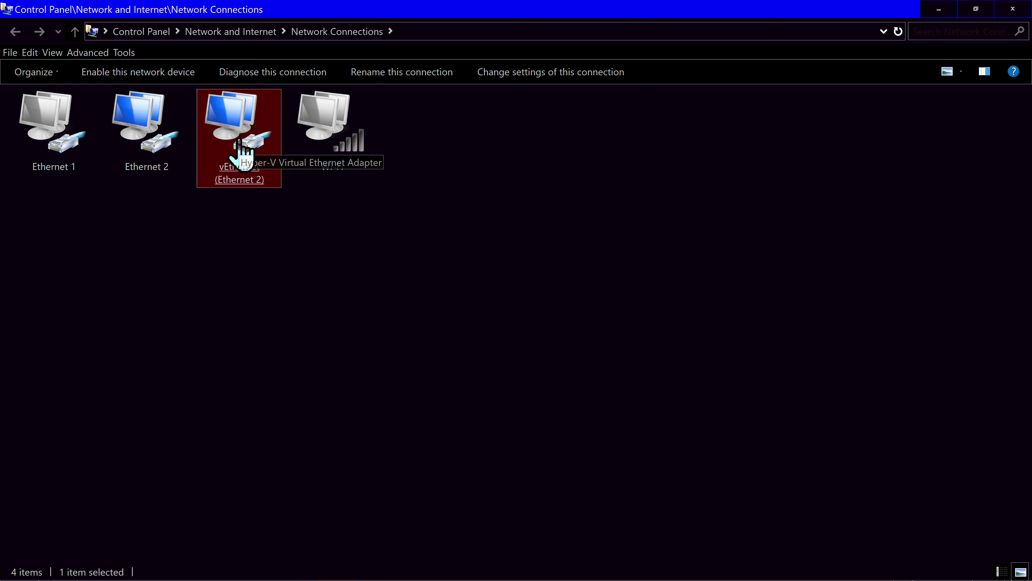
pyautogui.rightClick(240, 140)
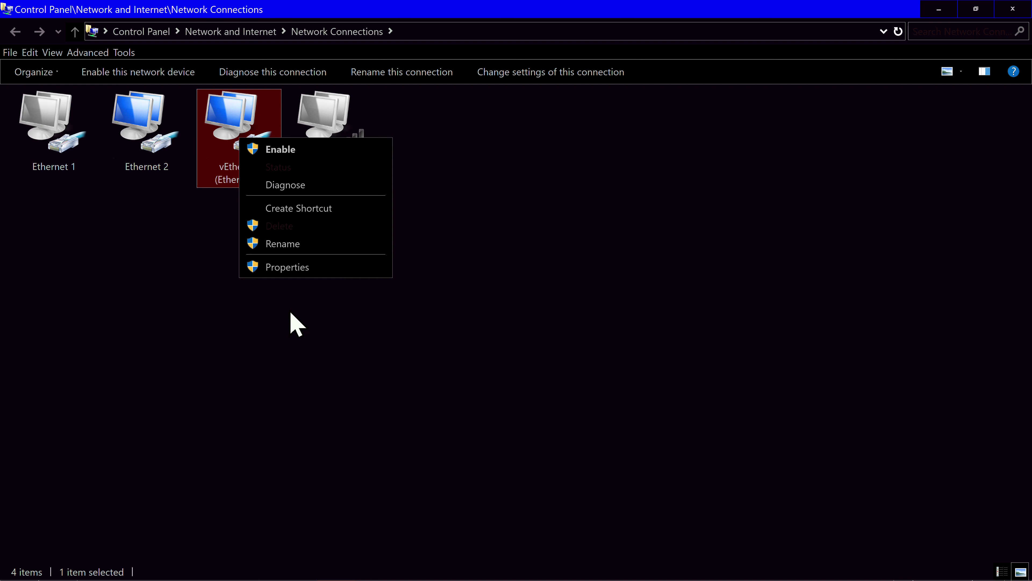
pyautogui.click(294, 269)
pyautogui.click(397, 384)
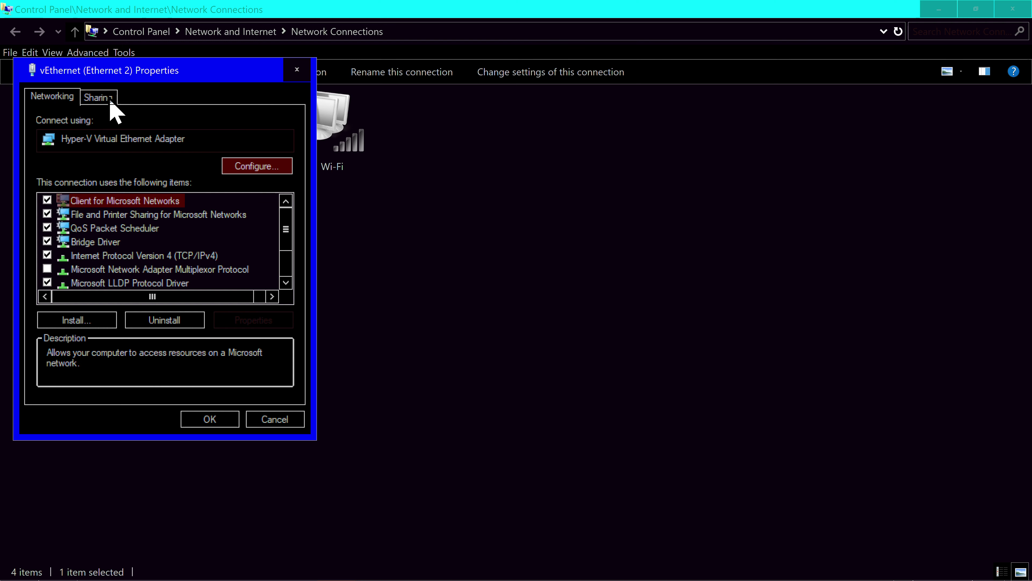
pyautogui.click(93, 97)
pyautogui.click(296, 70)
# Step: Diagnose the vEthernet (Ethernet 2) adapter and close Windows Network Diagnostics without applying the repair
pyautogui.rightClick(282, 219)
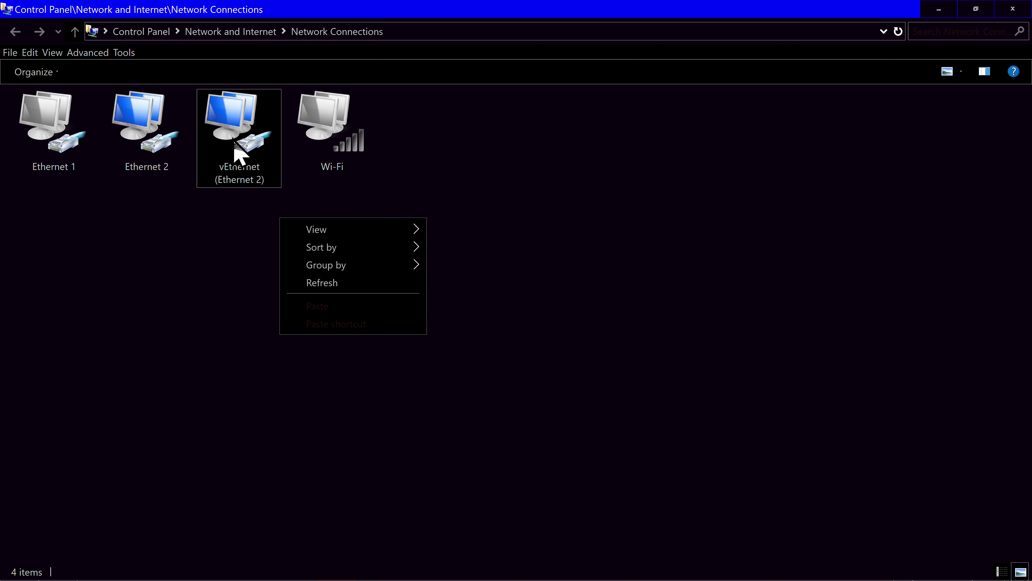
pyautogui.click(235, 138)
pyautogui.click(240, 137)
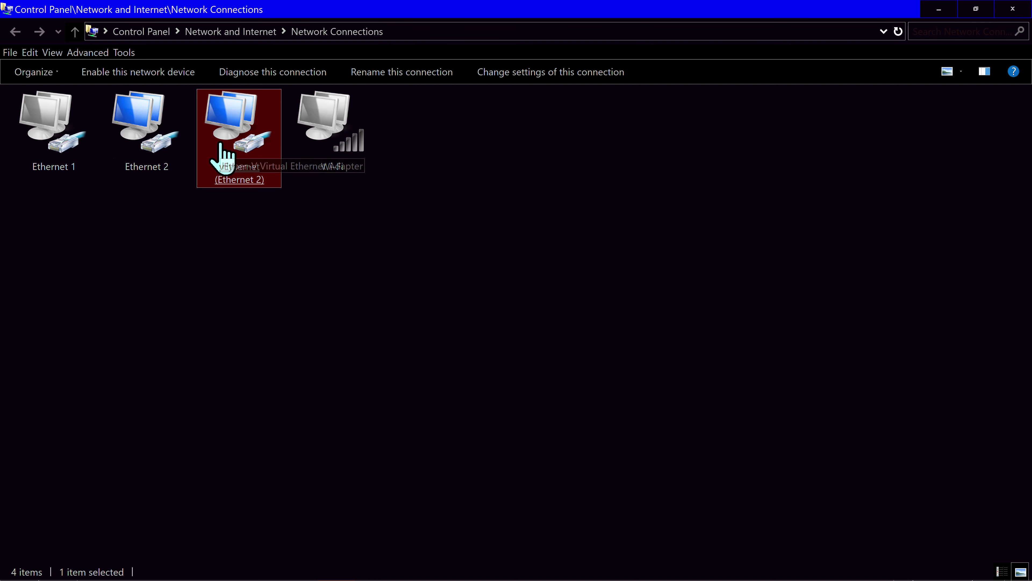
pyautogui.rightClick(246, 139)
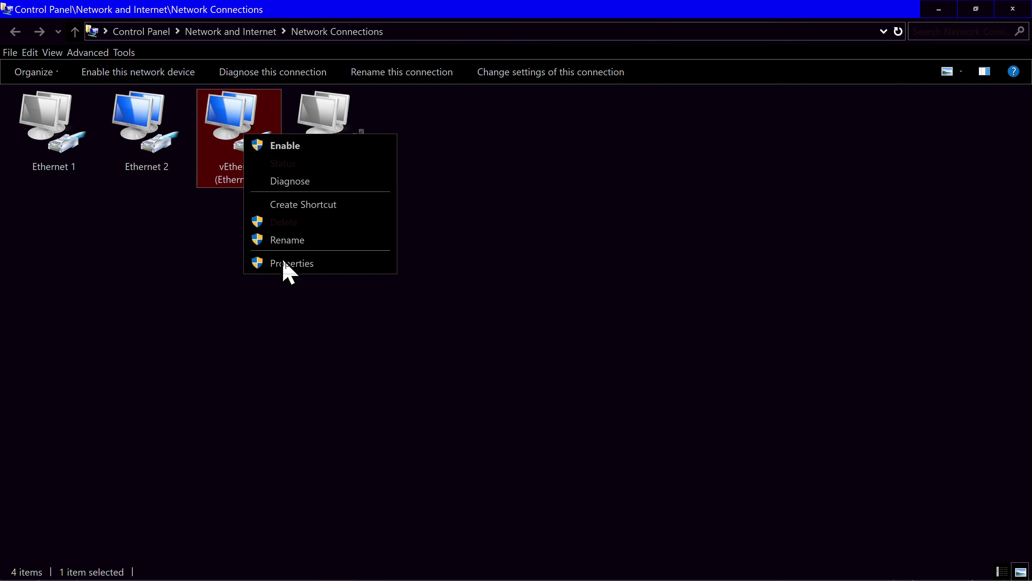
pyautogui.click(294, 181)
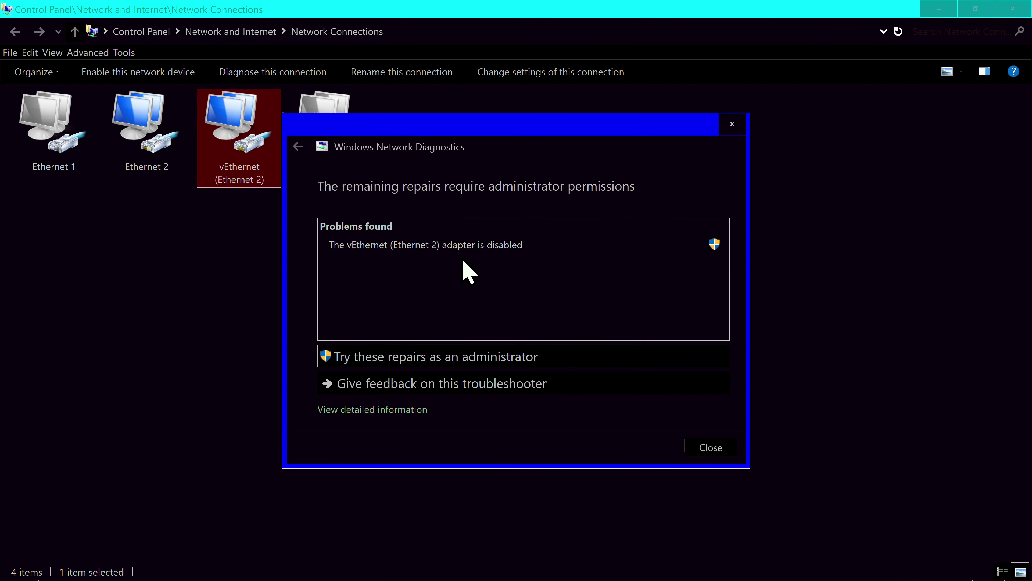
pyautogui.click(717, 452)
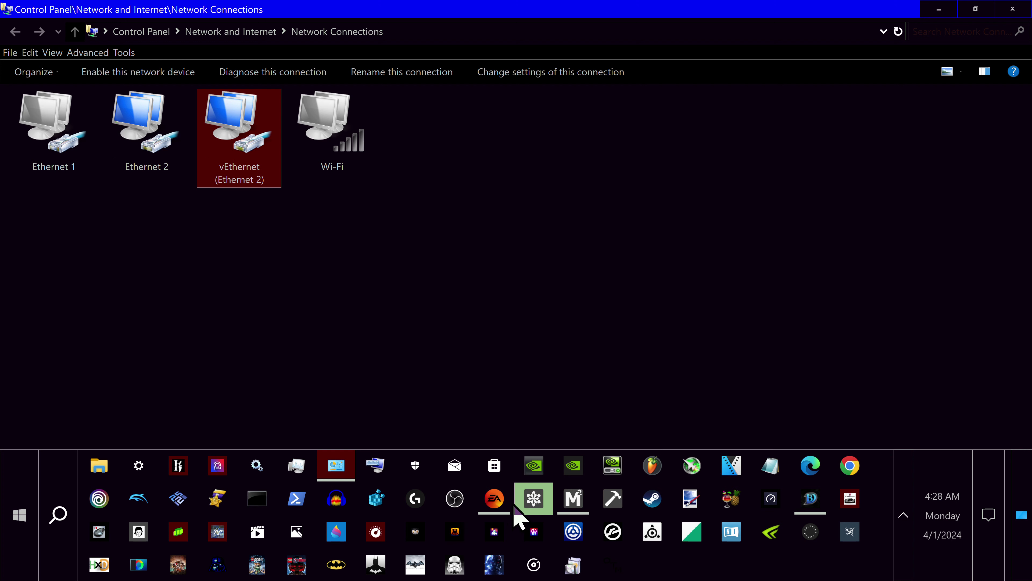
# Step: End the EA app's task in Task Manager, close Task Manager, and check the hidden tray icons
pyautogui.click(294, 471)
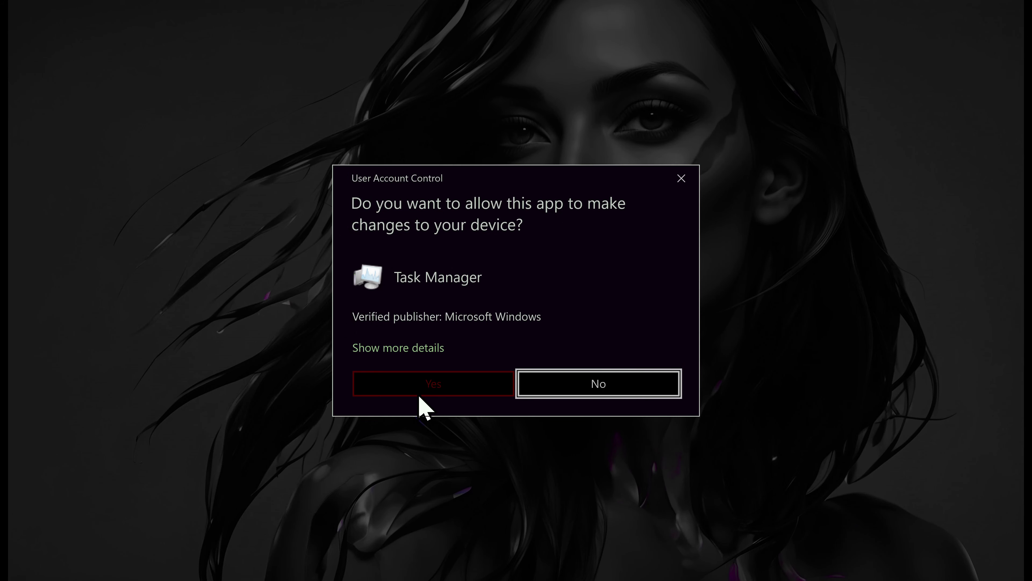
pyautogui.click(425, 385)
pyautogui.click(415, 17)
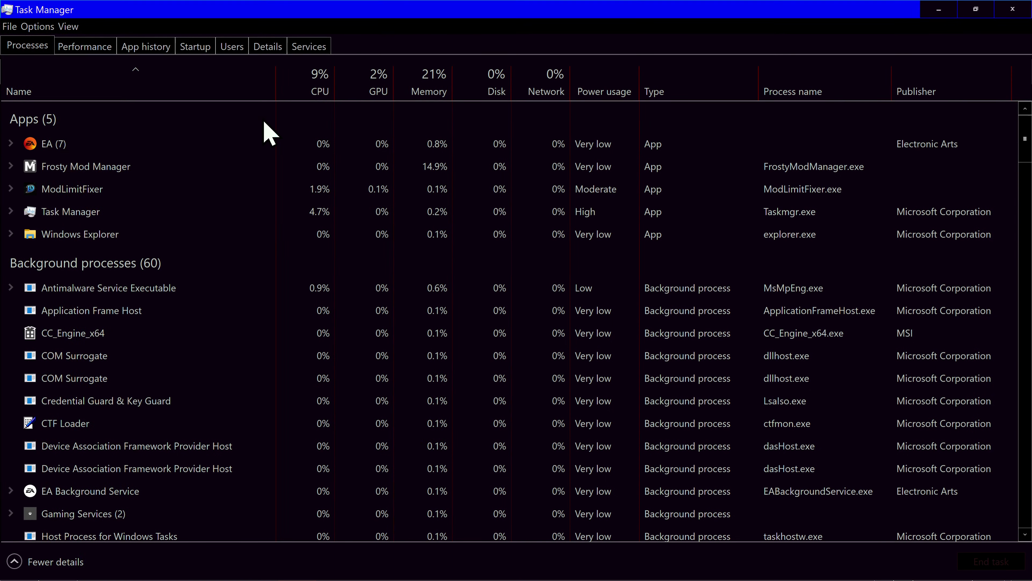
pyautogui.rightClick(146, 151)
pyautogui.click(183, 170)
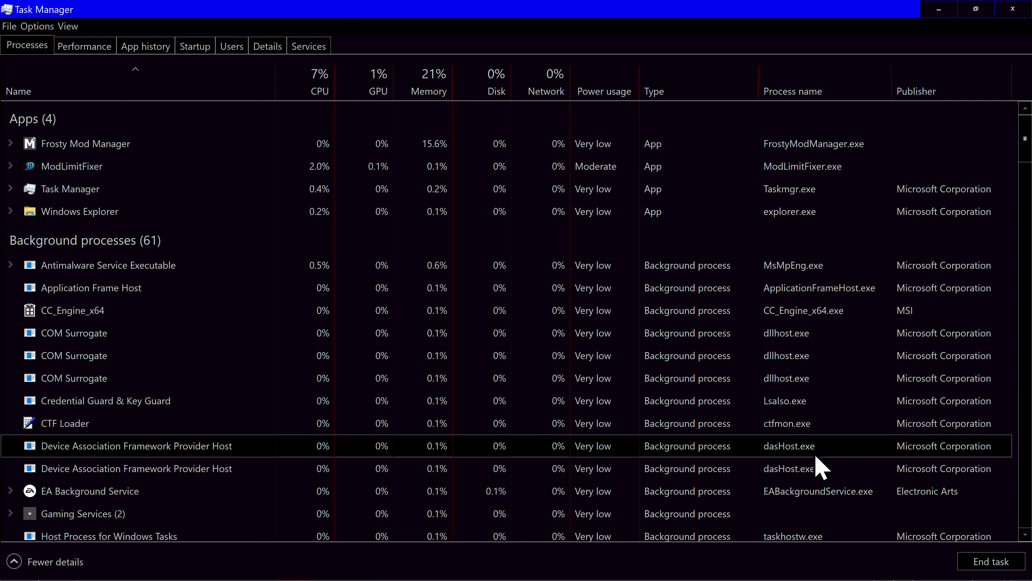
pyautogui.click(1012, 8)
pyautogui.click(903, 516)
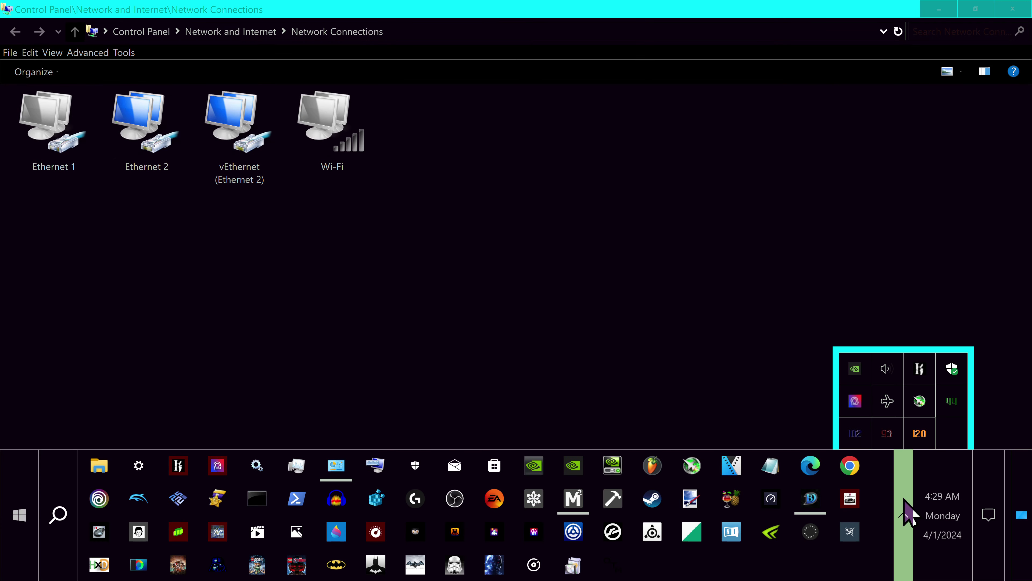
# Step: Minimise Frosty Mod Manager, turn off the SLI visual indicator in NVIDIA Control Panel, and close it
pyautogui.click(573, 498)
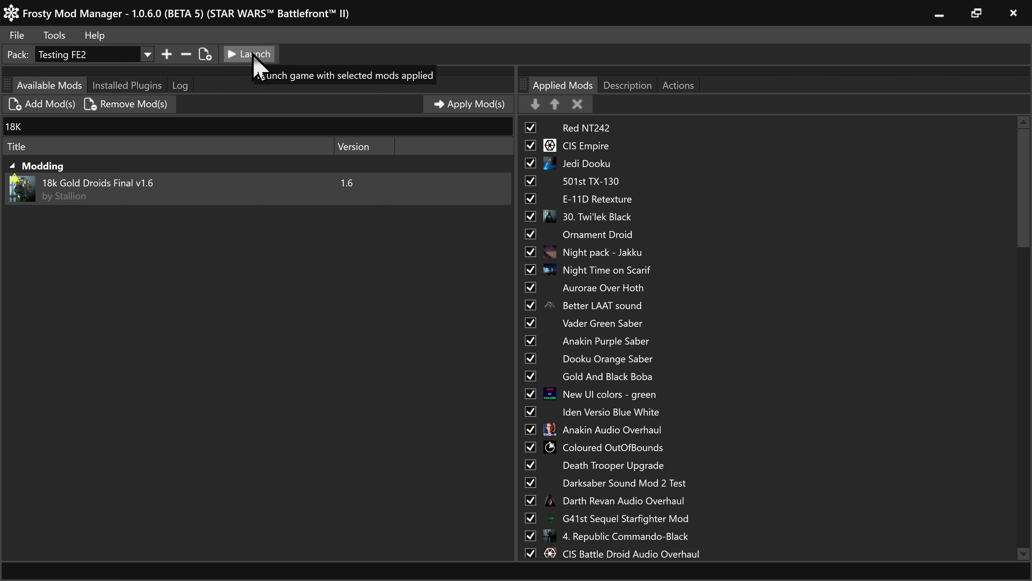
pyautogui.click(940, 16)
pyautogui.moveTo(576, 519)
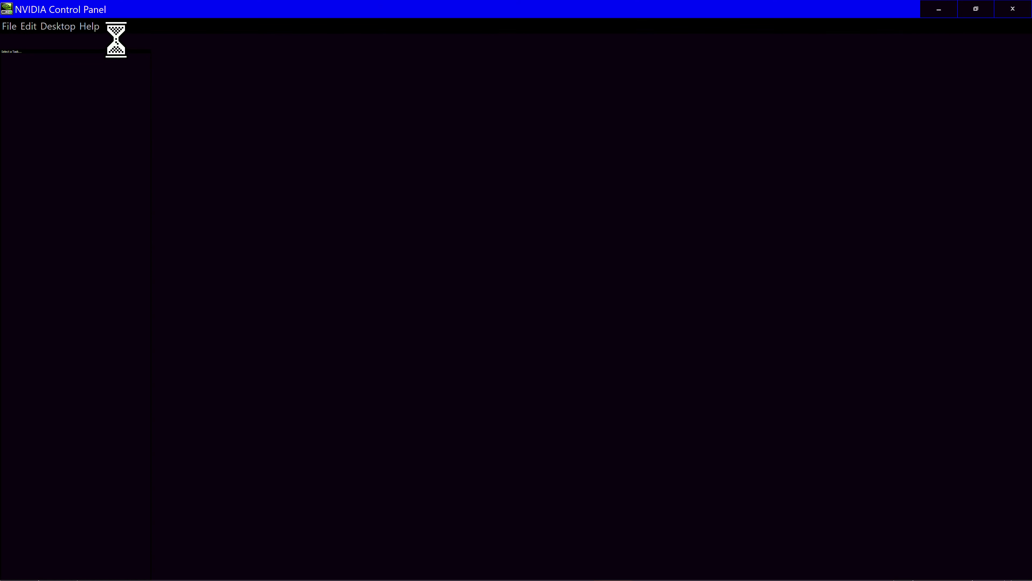
pyautogui.click(57, 26)
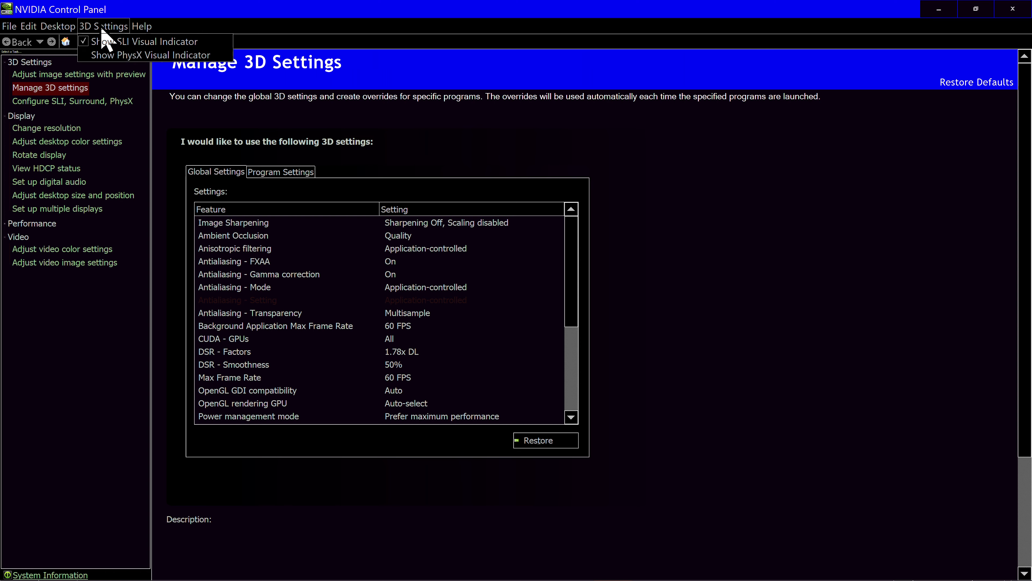
pyautogui.click(111, 41)
pyautogui.click(1012, 9)
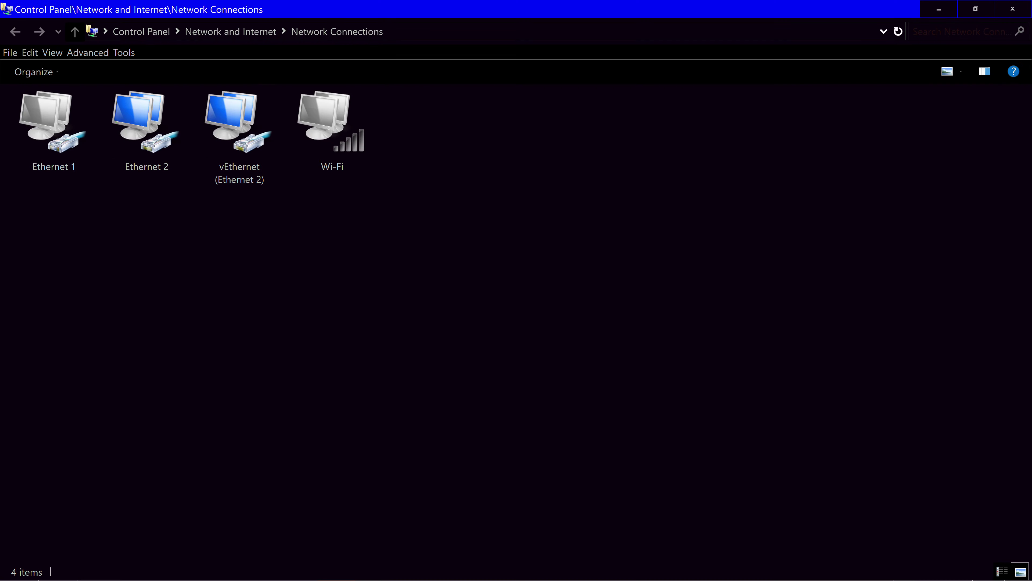
# Step: Return to Frosty Mod Manager and try to launch the game with the Testing FE2 pack
pyautogui.click(574, 498)
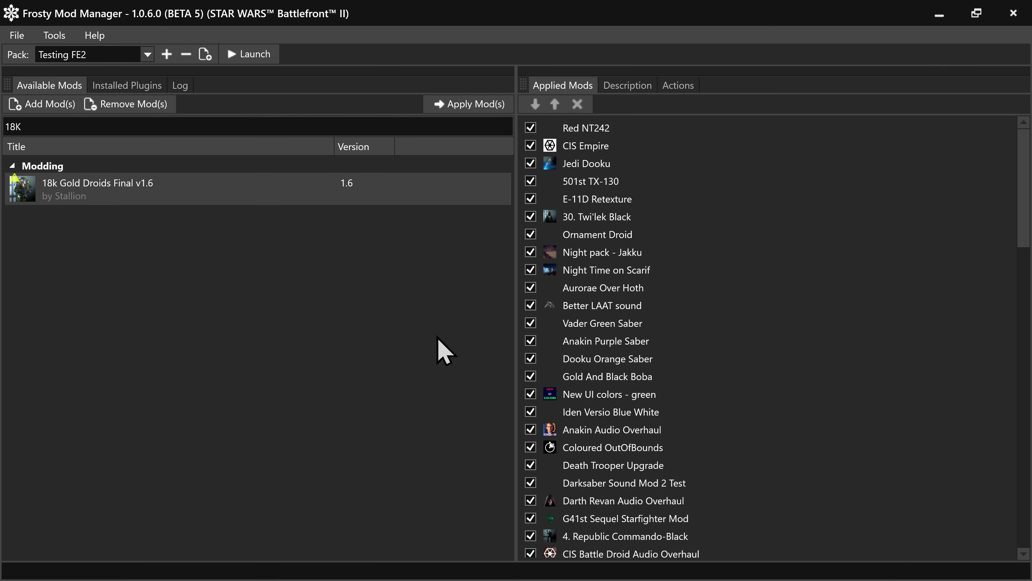
pyautogui.click(248, 57)
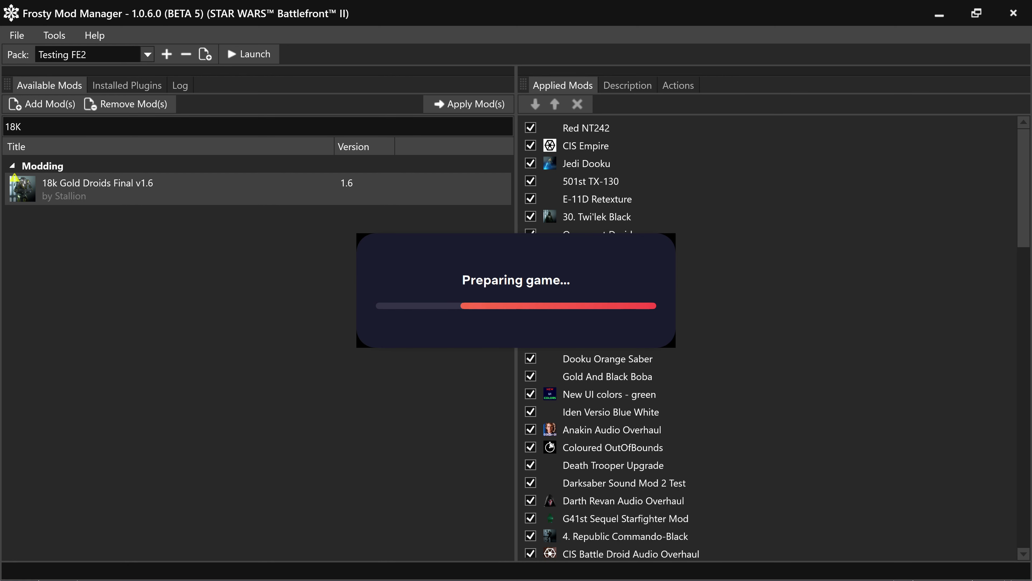
pyautogui.moveTo(499, 508)
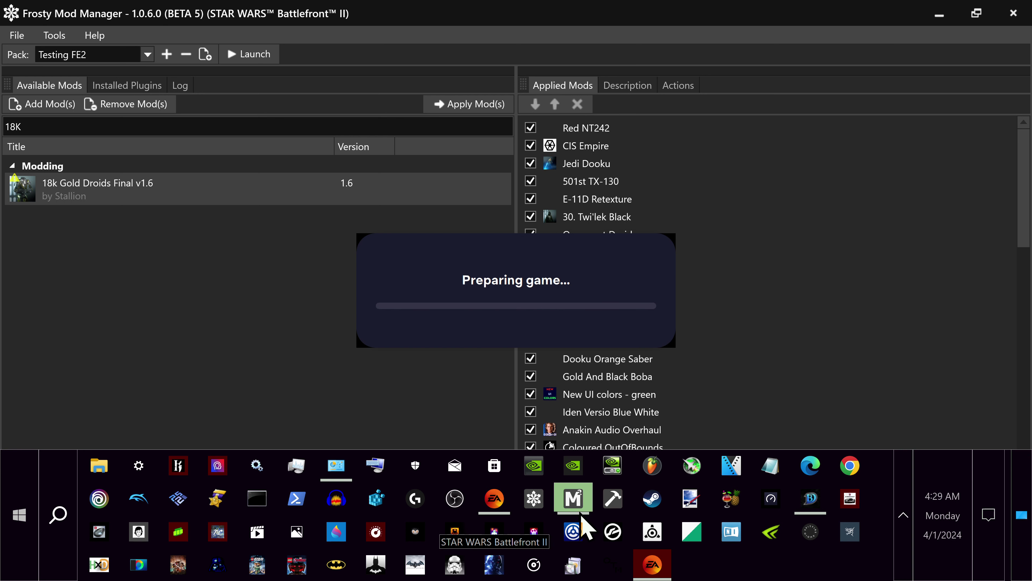
pyautogui.moveTo(580, 514)
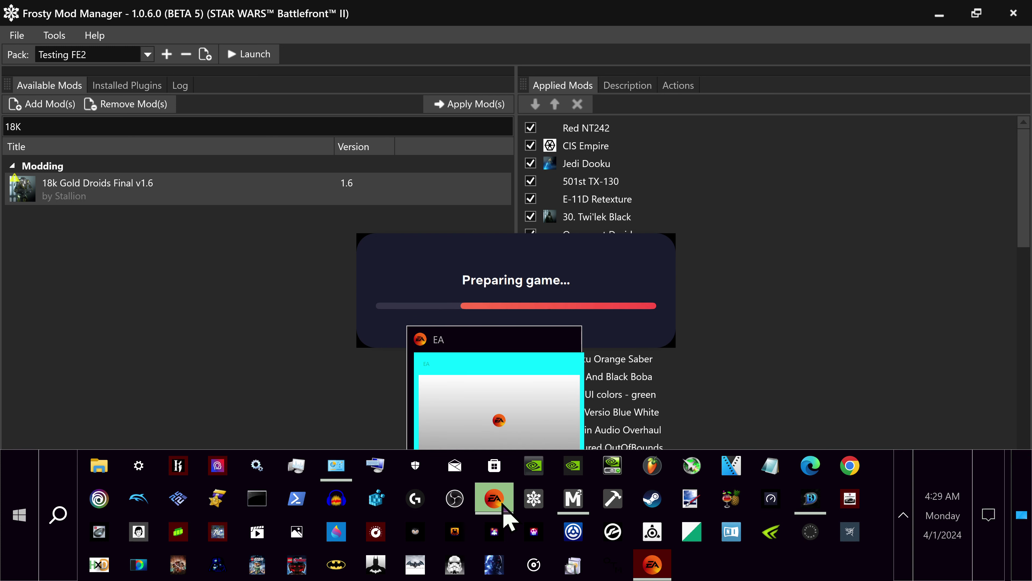
# Step: Close the EA "Preparing game..." window to abandon the launch
pyautogui.moveTo(652, 564)
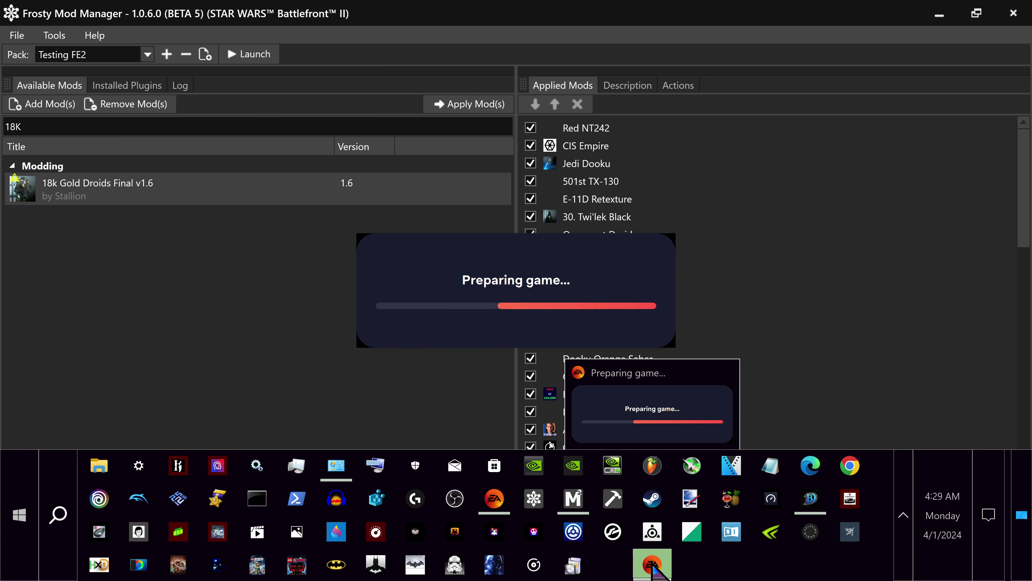
pyautogui.rightClick(652, 569)
pyautogui.click(610, 535)
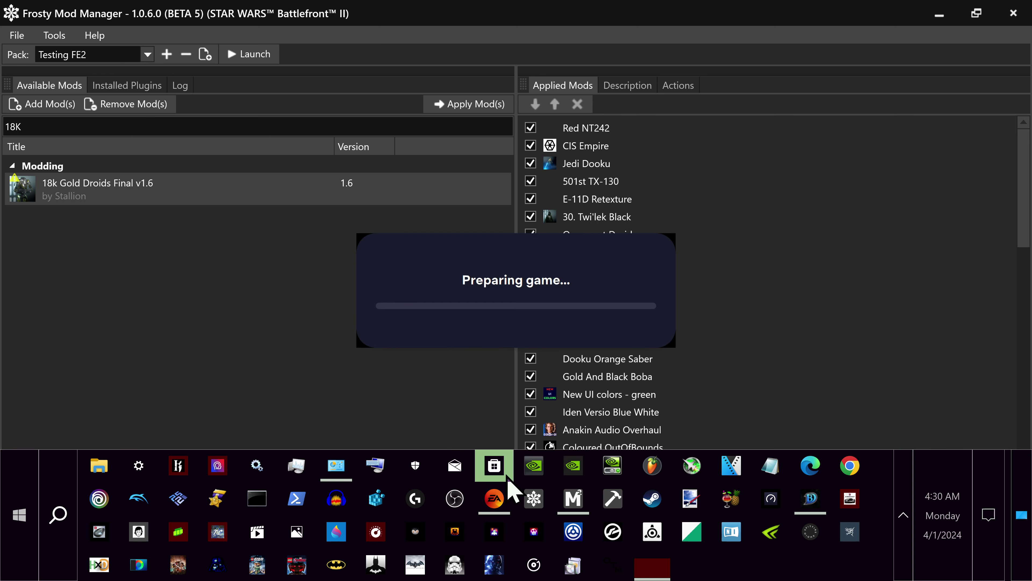
pyautogui.rightClick(659, 567)
pyautogui.click(656, 535)
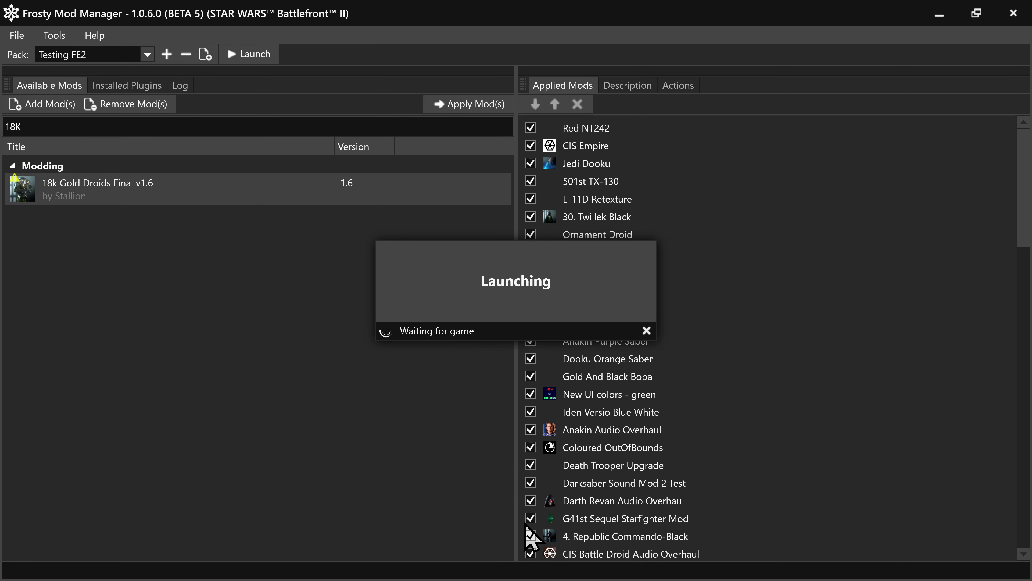
# Step: Quit the EA app and switch back to Frosty Mod Manager
pyautogui.press('super')
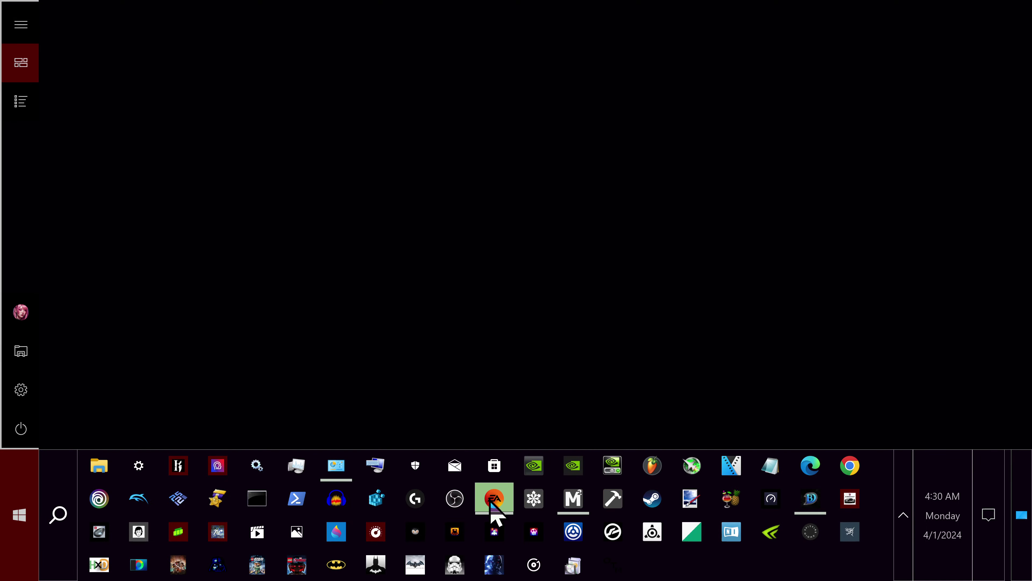
pyautogui.rightClick(494, 498)
pyautogui.click(491, 462)
pyautogui.click(581, 508)
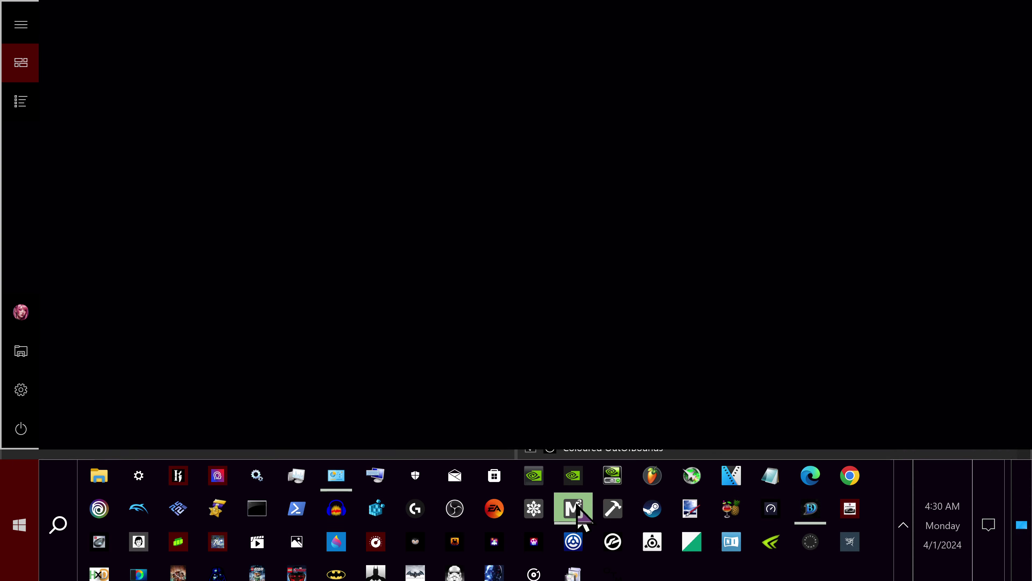
# Step: Open Task Manager with administrator approval and end the Frosty Mod Manager task
pyautogui.hotkey('ctrl', 'alt', 'Delete')
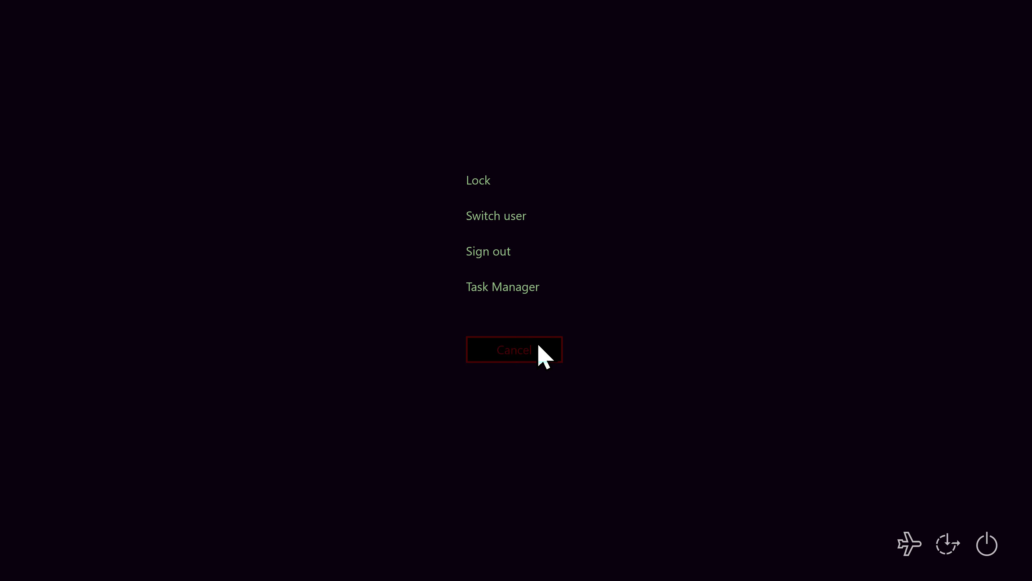
pyautogui.click(518, 289)
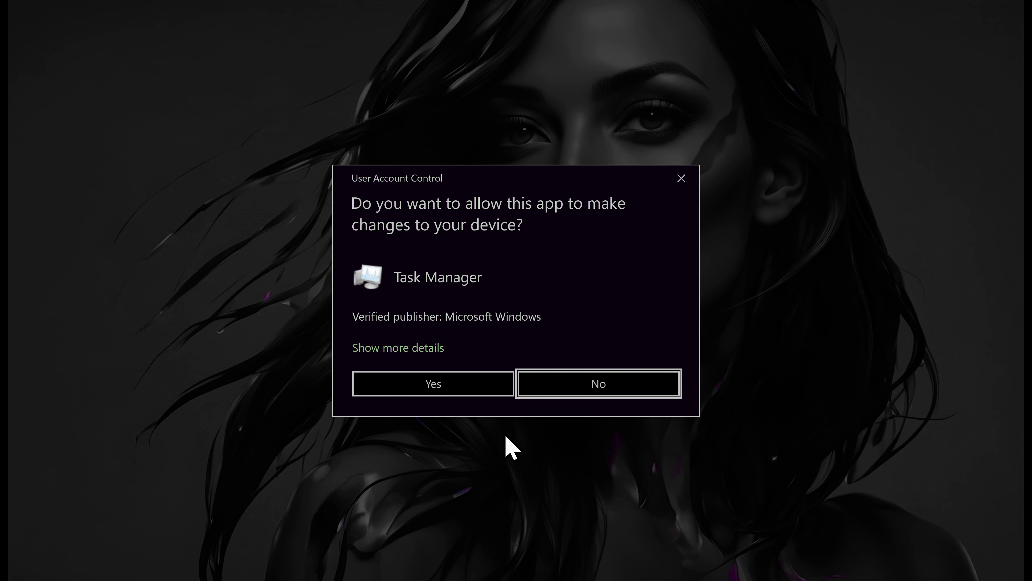
pyautogui.click(455, 386)
pyautogui.click(421, 14)
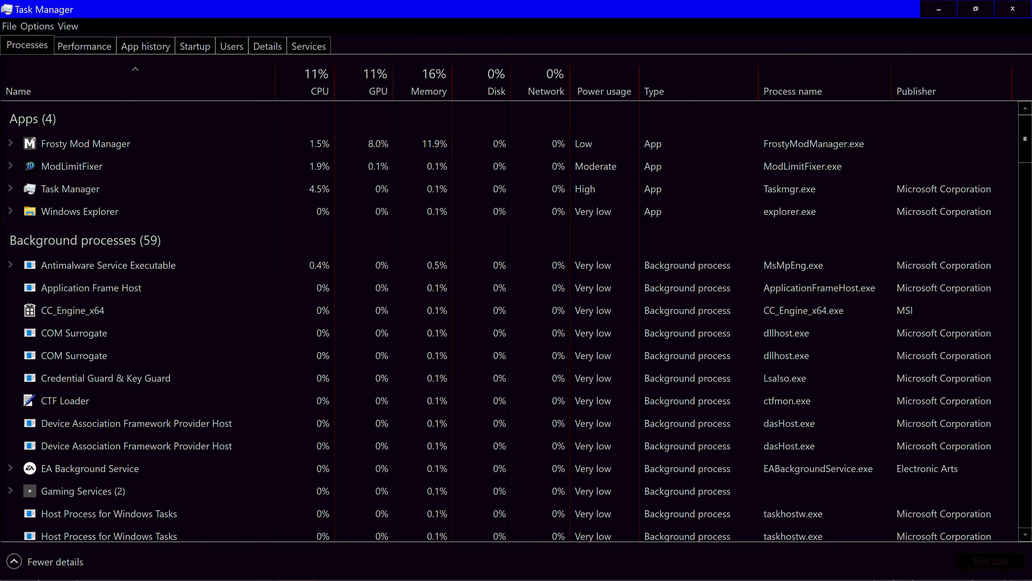
pyautogui.rightClick(83, 143)
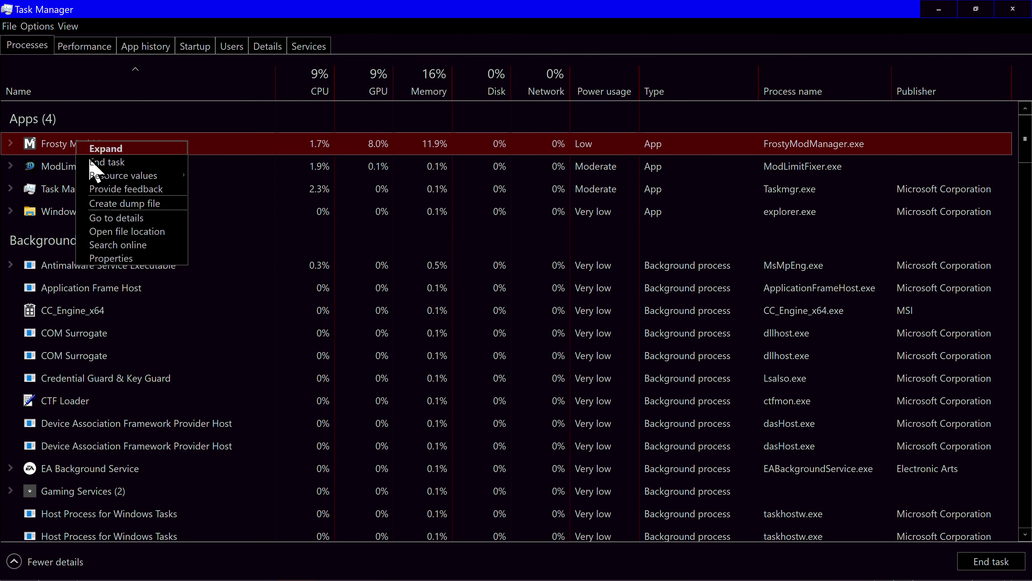
pyautogui.click(78, 147)
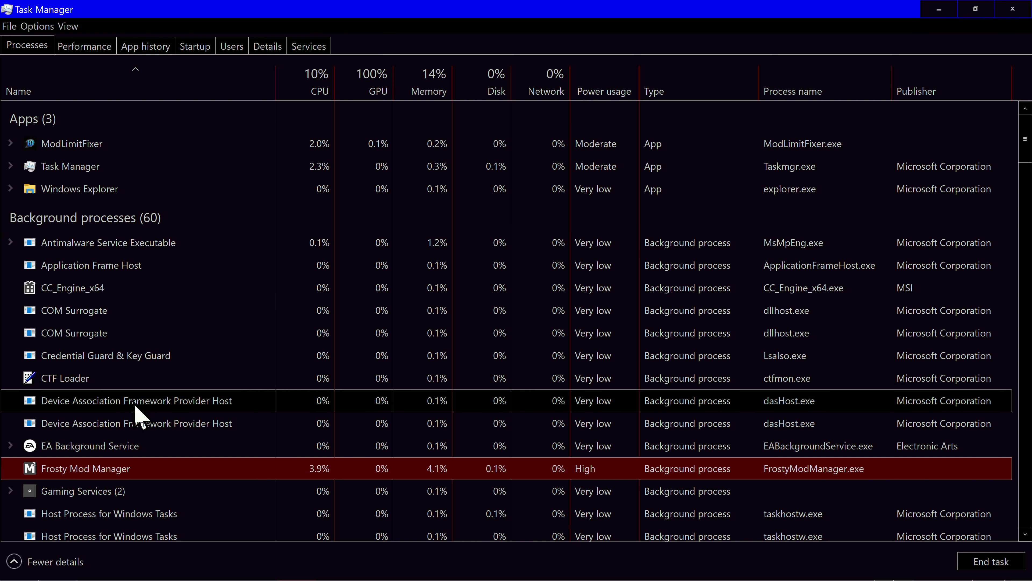
pyautogui.rightClick(108, 444)
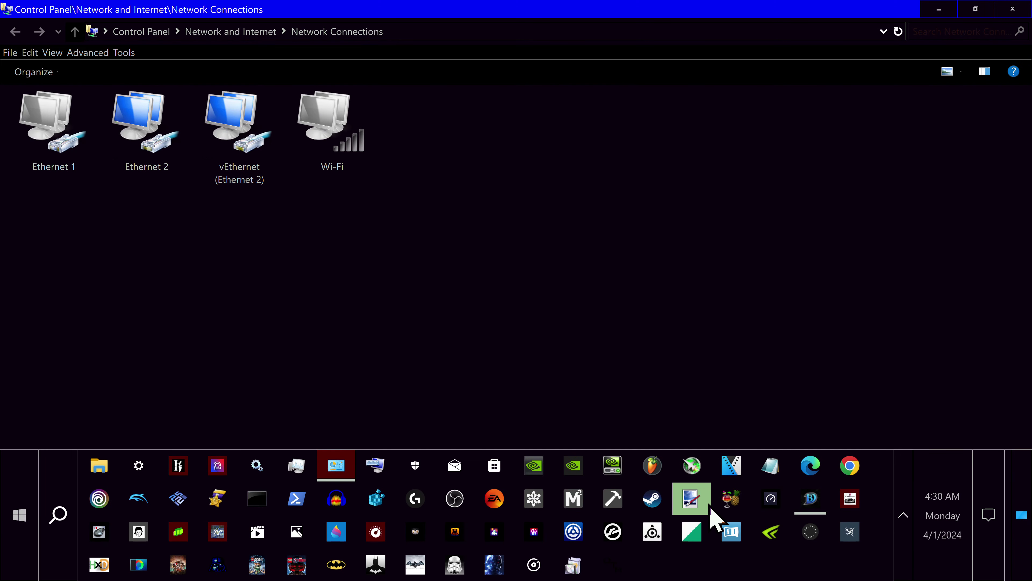
# Step: Reopen Frosty Mod Manager, check that Mod Limit Fixer is still running, and minimise the fixer
pyautogui.click(573, 496)
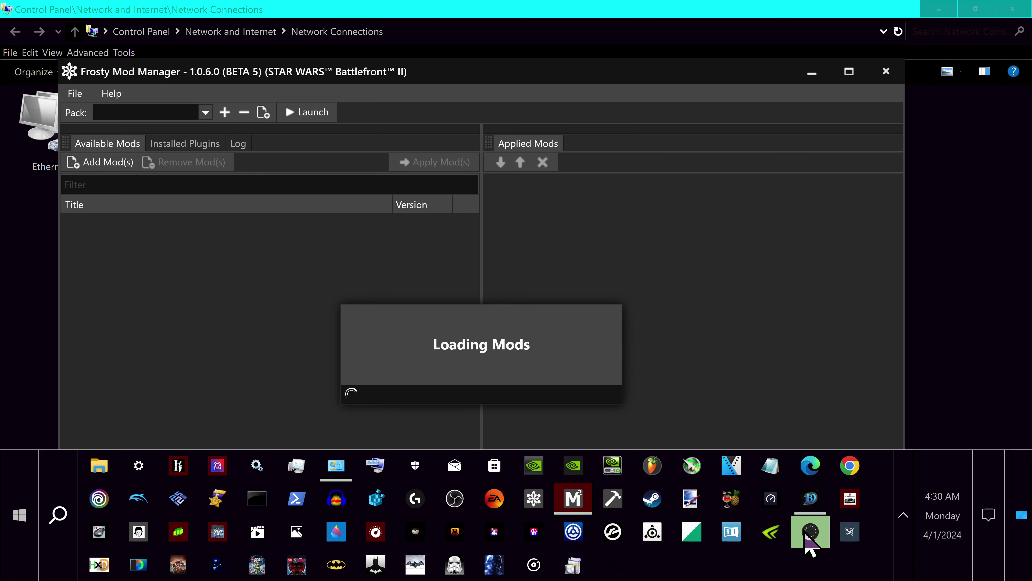
pyautogui.click(816, 511)
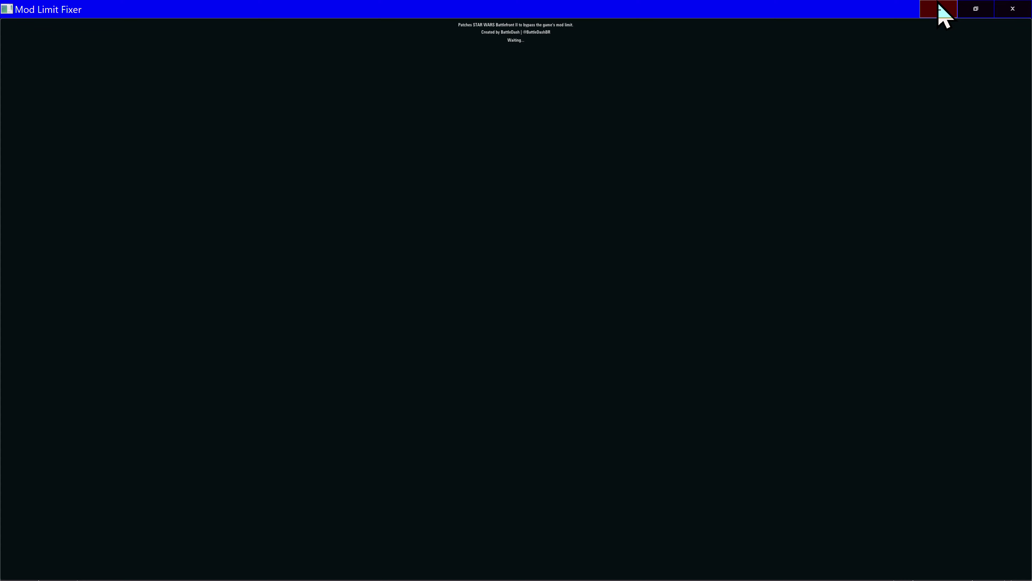
pyautogui.click(939, 8)
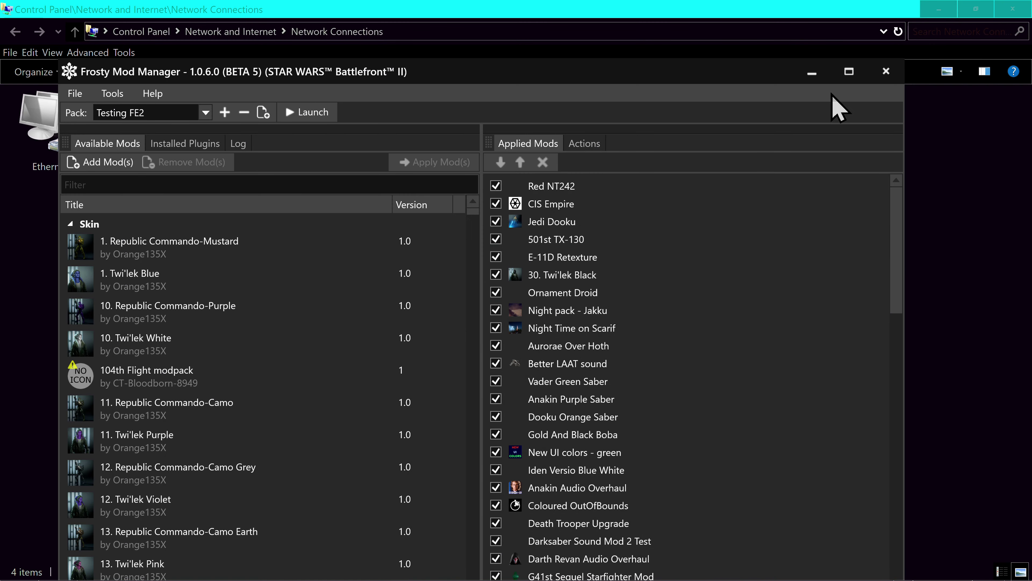
# Step: Maximise Frosty Mod Manager and launch the game with the Testing FE2 pack
pyautogui.click(846, 75)
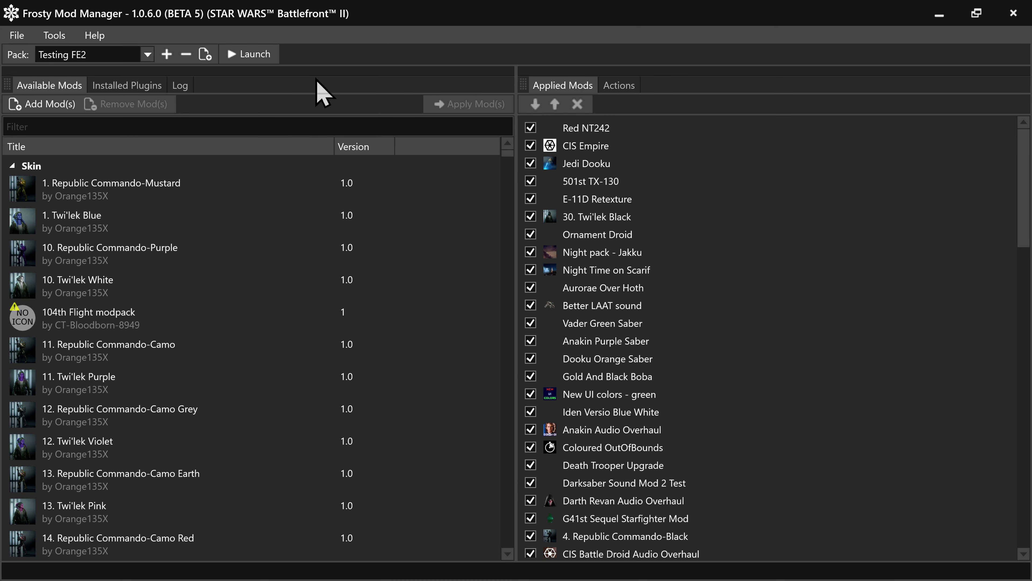
pyautogui.click(248, 57)
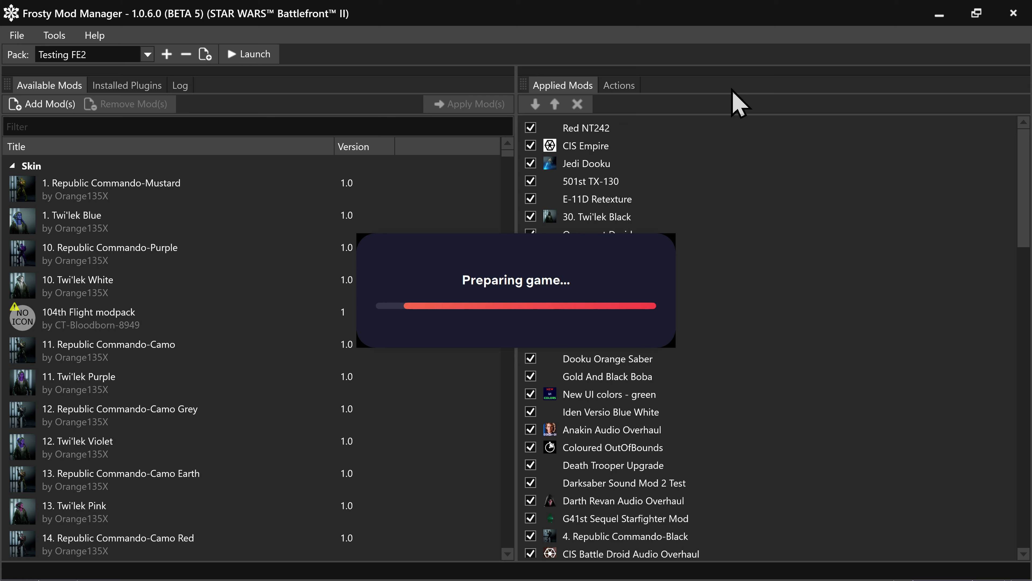
pyautogui.moveTo(577, 569)
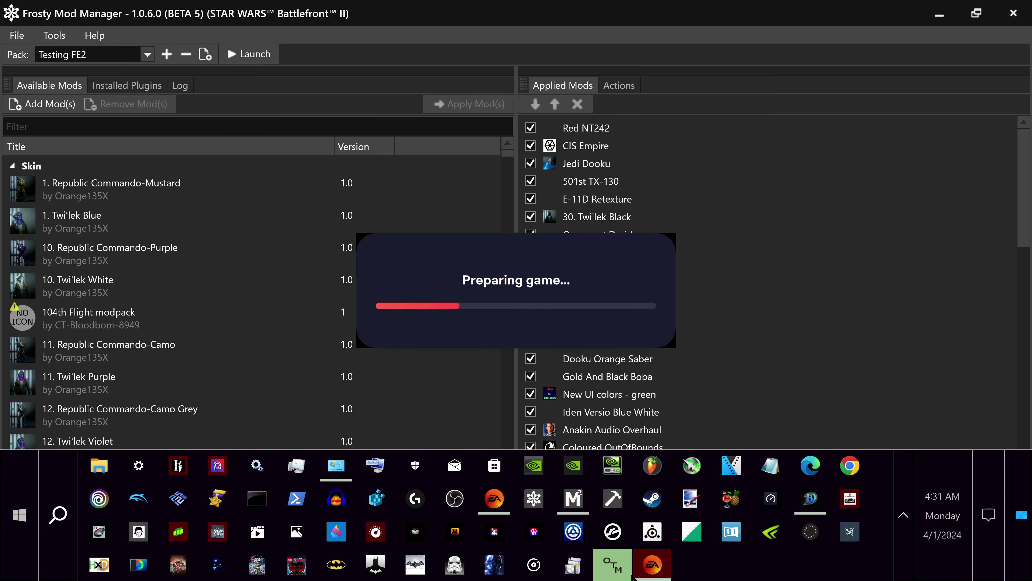
pyautogui.moveTo(575, 513)
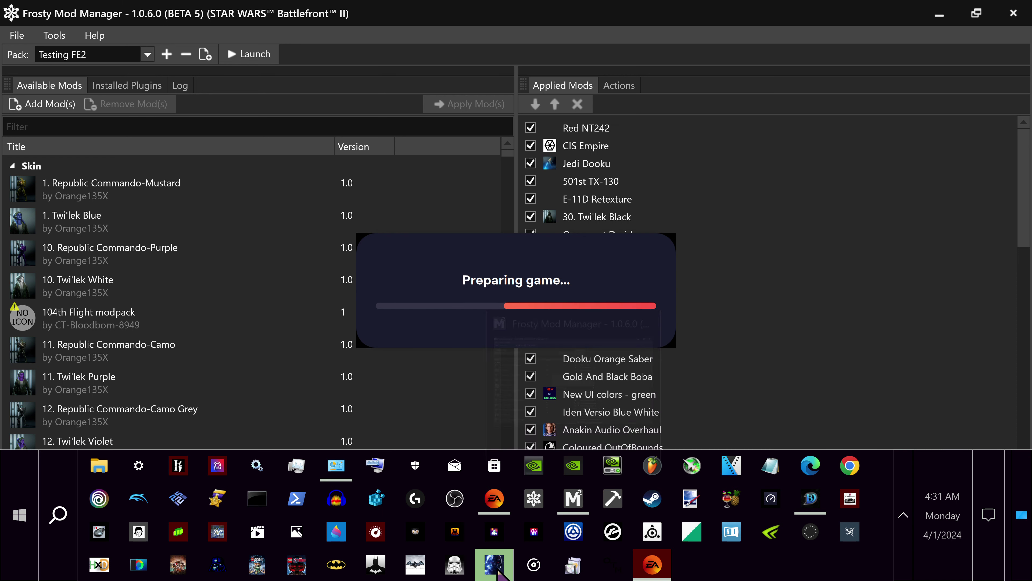
pyautogui.moveTo(505, 545)
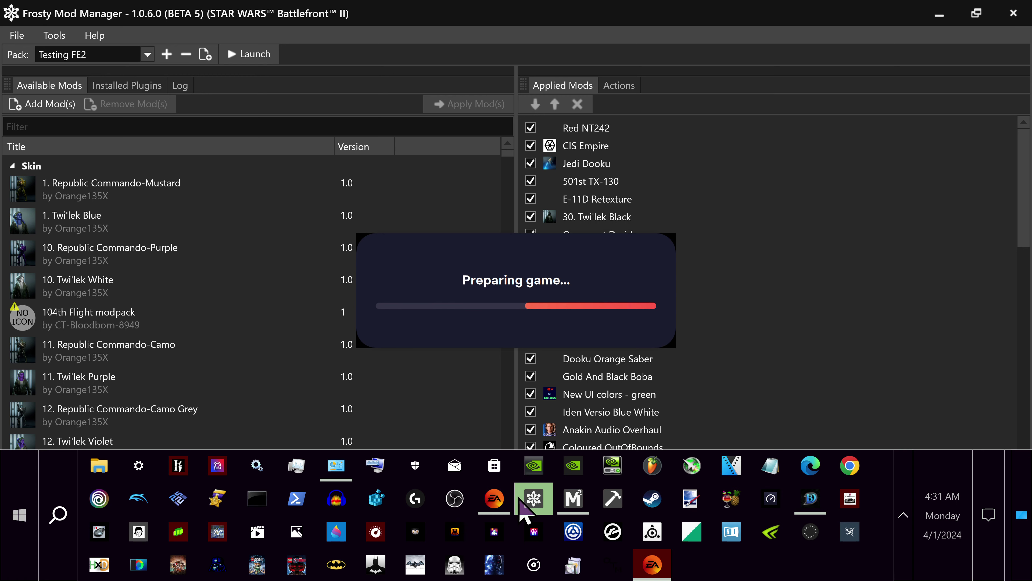
# Step: Switch to the Network Connections window and disable the vEthernet (Ethernet 2) adapter, granting administrator approval
pyautogui.click(336, 465)
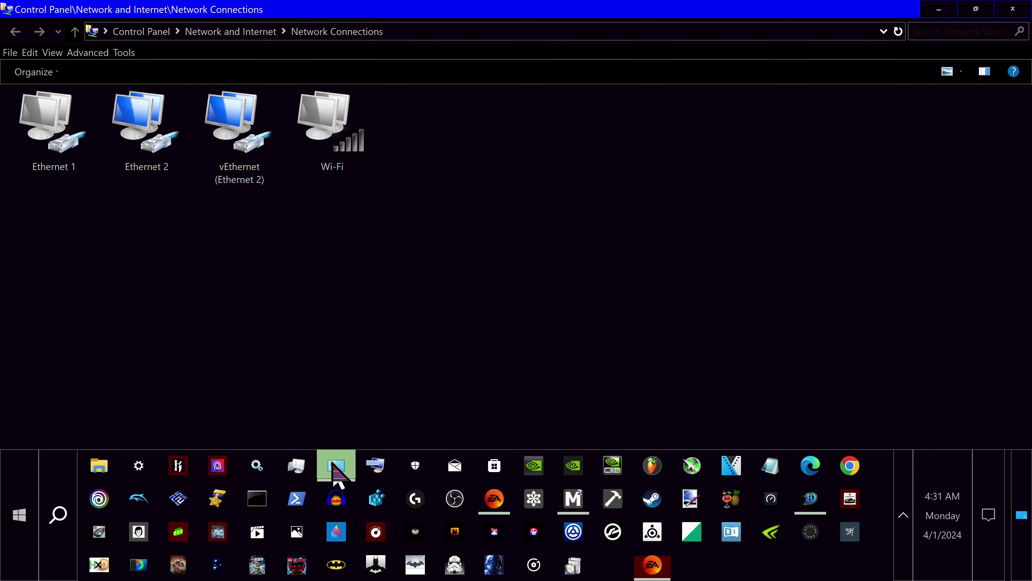
pyautogui.rightClick(221, 132)
pyautogui.click(248, 138)
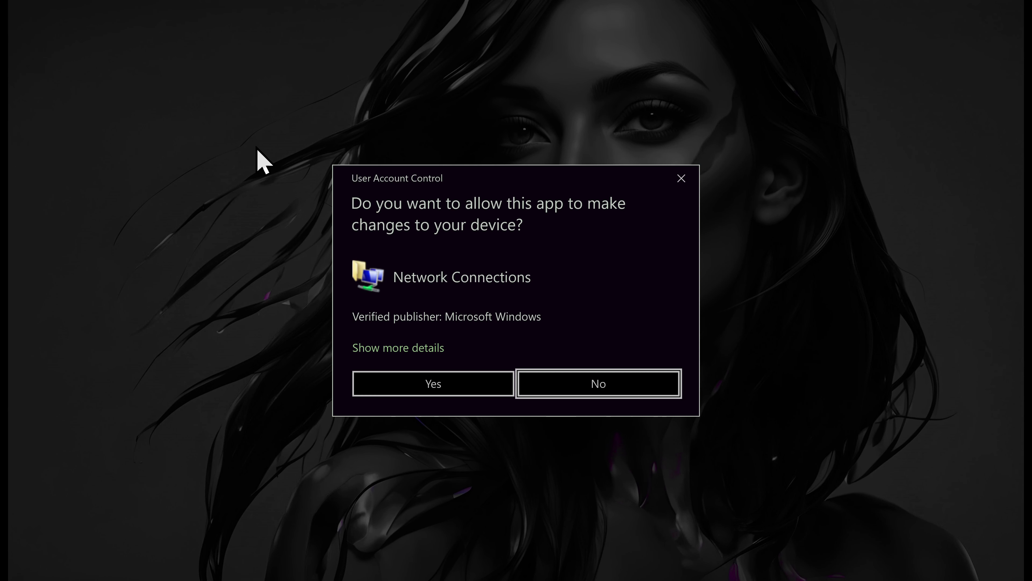
pyautogui.click(393, 382)
pyautogui.rightClick(231, 134)
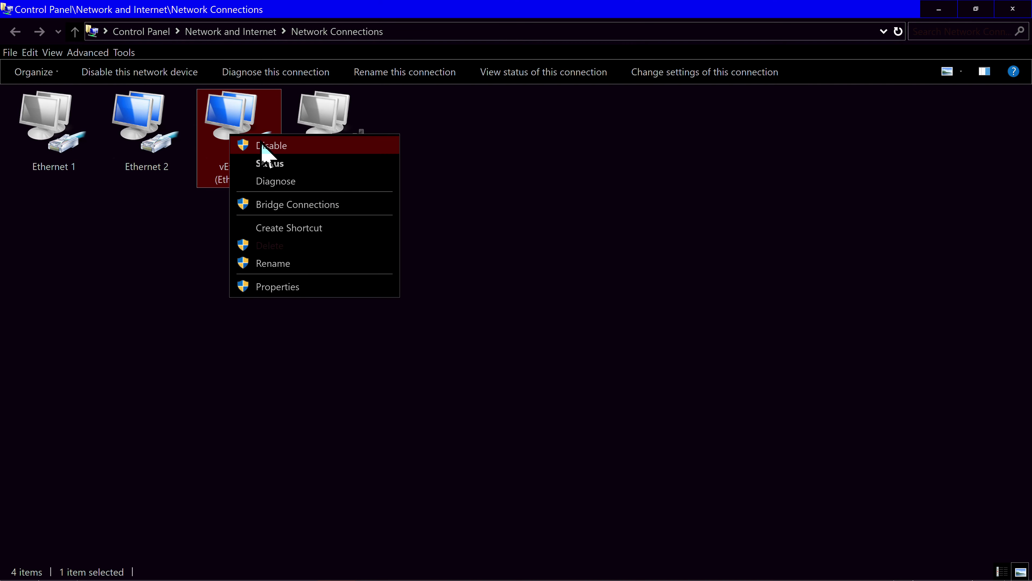
pyautogui.click(267, 143)
pyautogui.click(431, 383)
# Step: Refresh the list of adapters in the Network Connections window
pyautogui.rightClick(382, 247)
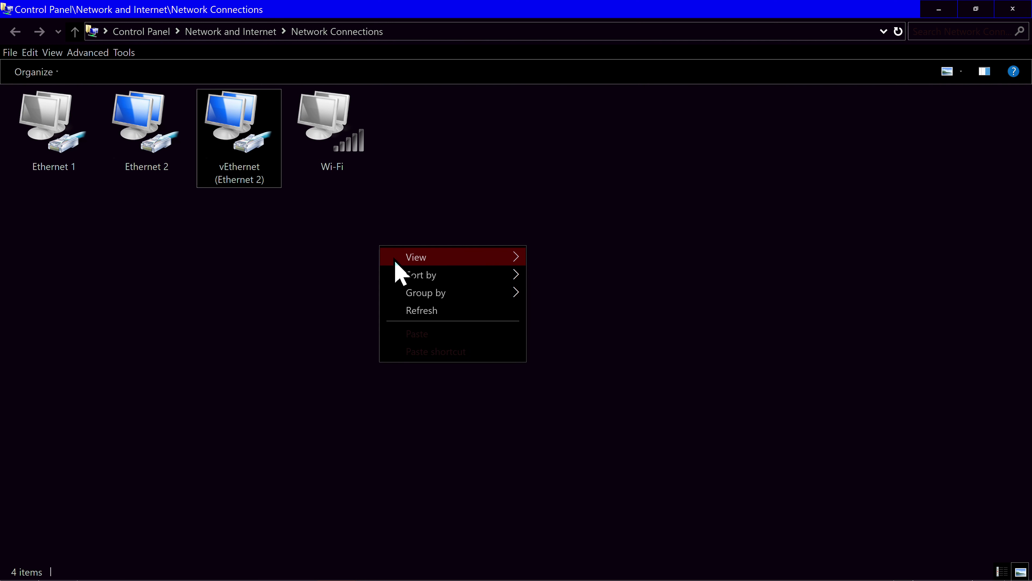
pyautogui.moveTo(411, 264)
pyautogui.click(301, 252)
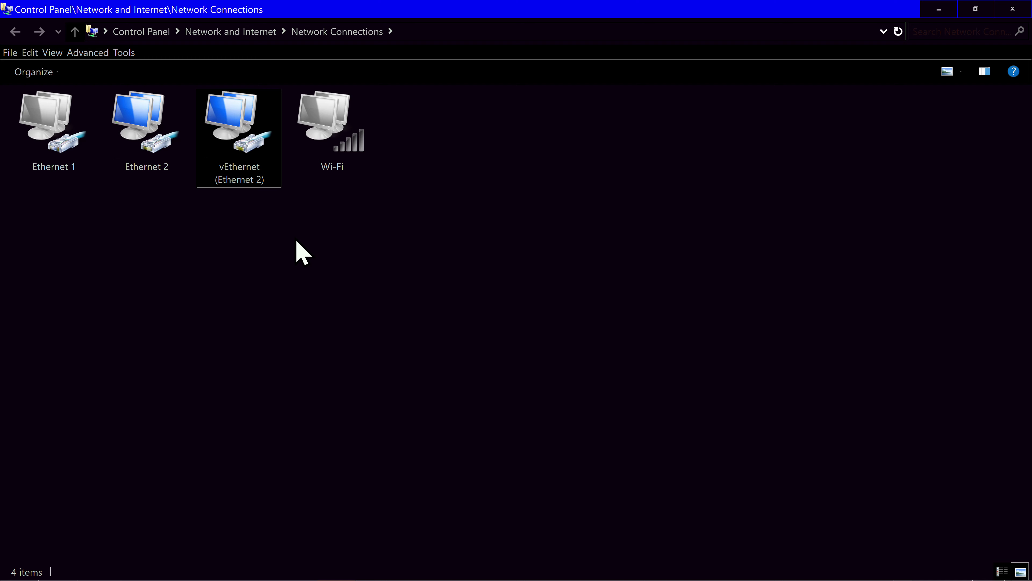
pyautogui.rightClick(271, 208)
pyautogui.click(321, 272)
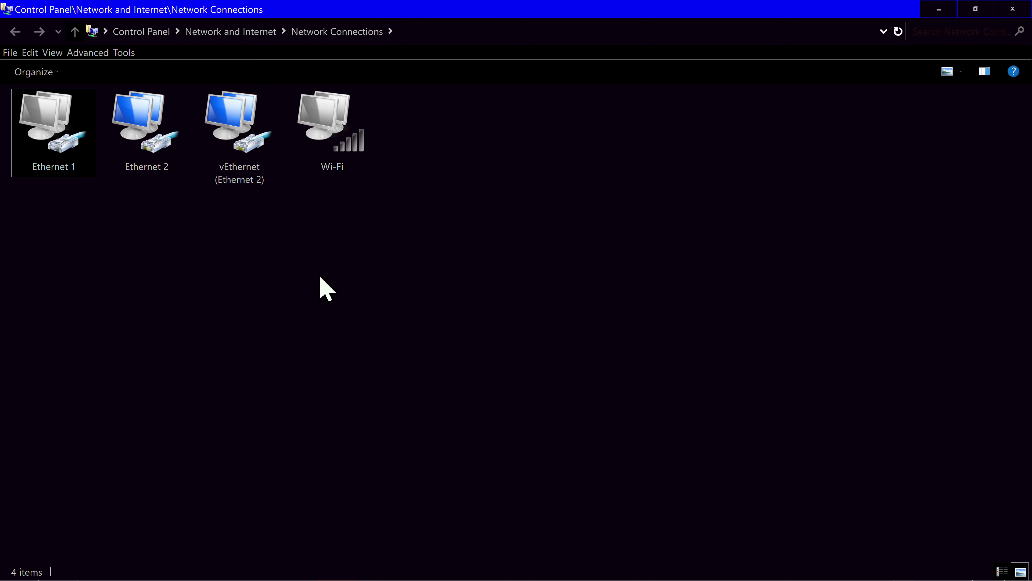
# Step: Check the vEthernet (Ethernet 2) adapter's available actions to verify its state, and minimise the Network Connections window
pyautogui.click(257, 154)
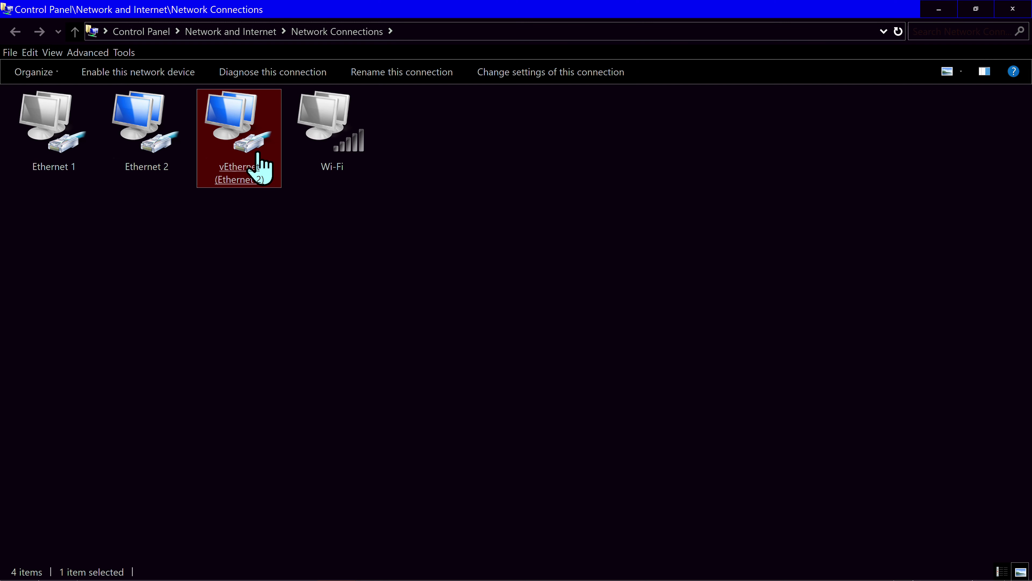
pyautogui.rightClick(246, 131)
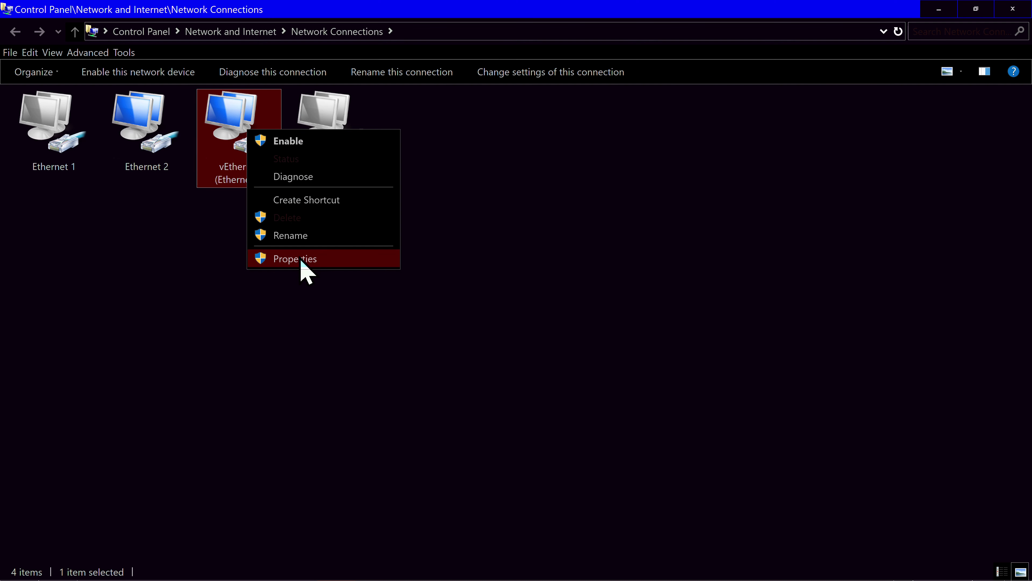
pyautogui.click(520, 216)
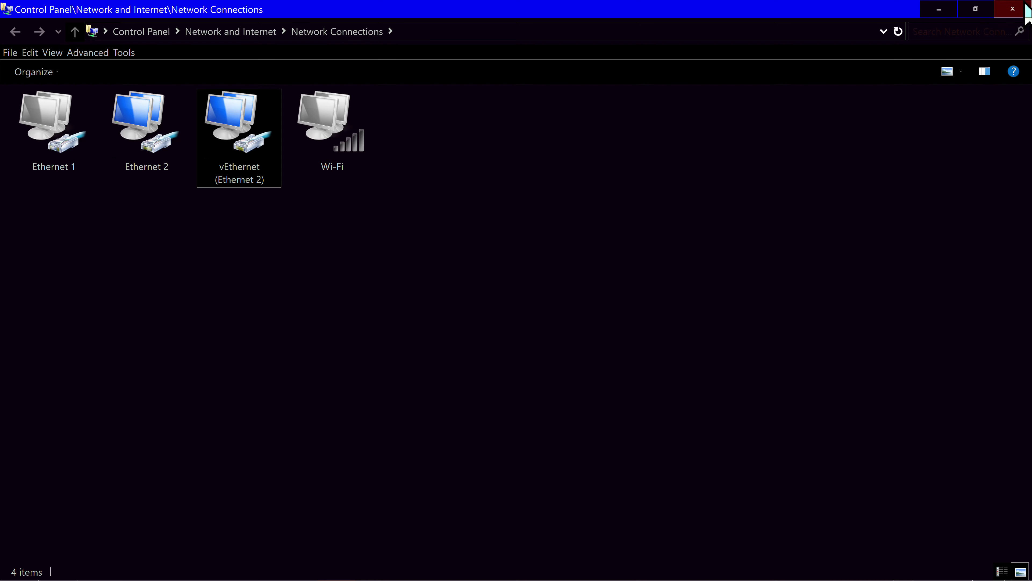
pyautogui.rightClick(255, 159)
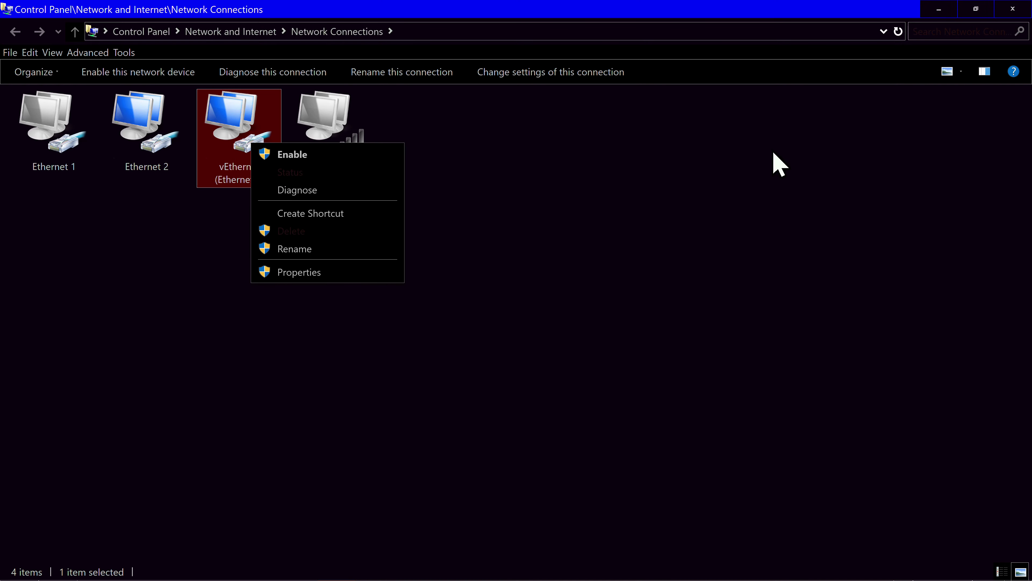
pyautogui.click(951, 9)
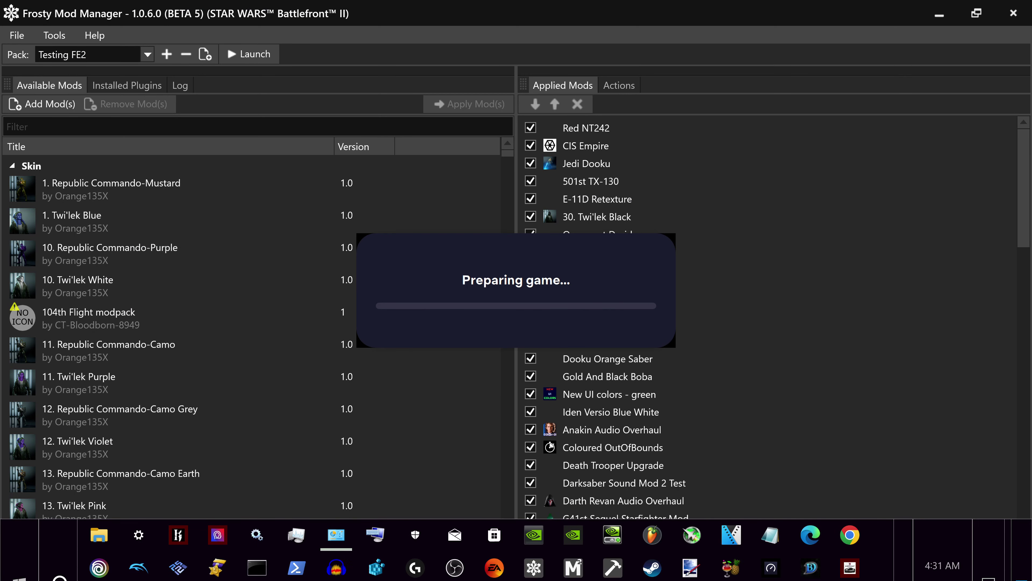
# Step: Close the EA app window while the game is still being prepared
pyautogui.moveTo(577, 514)
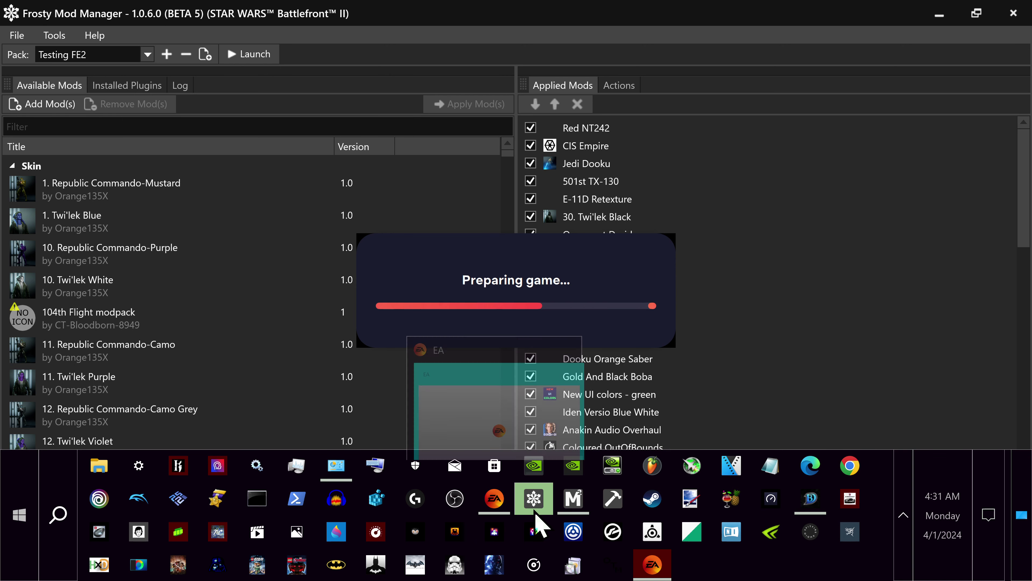
pyautogui.moveTo(501, 506)
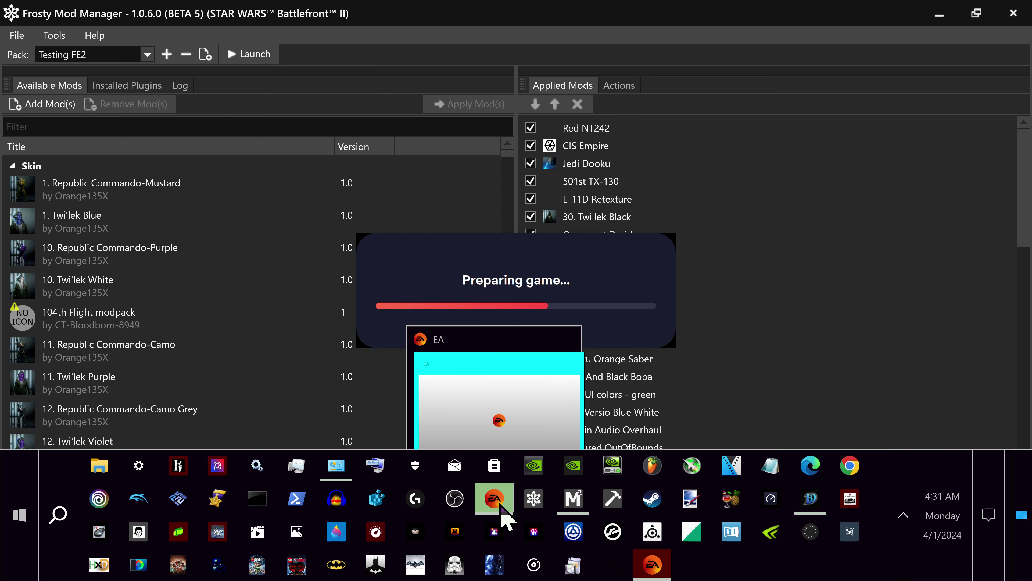
pyautogui.rightClick(501, 504)
pyautogui.click(499, 470)
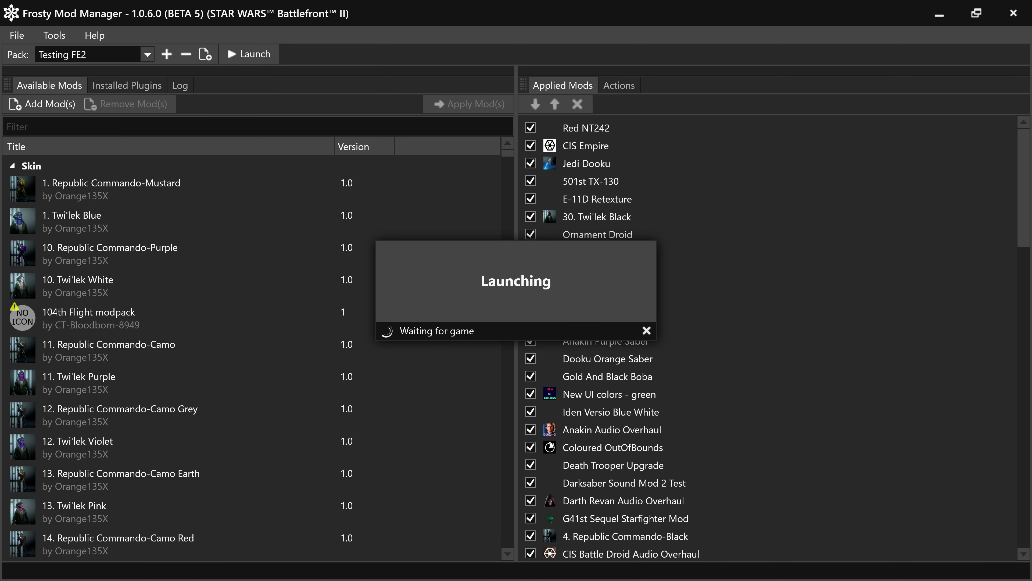
# Step: Check the taskbar and the hidden notification icons for signs of the EA app and the game starting
pyautogui.press('super')
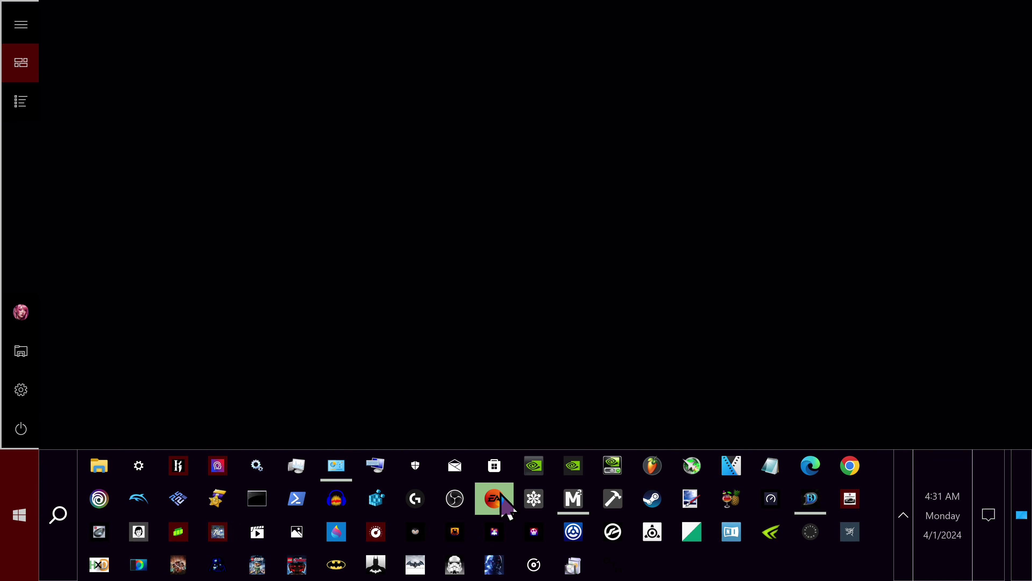
pyautogui.press('super')
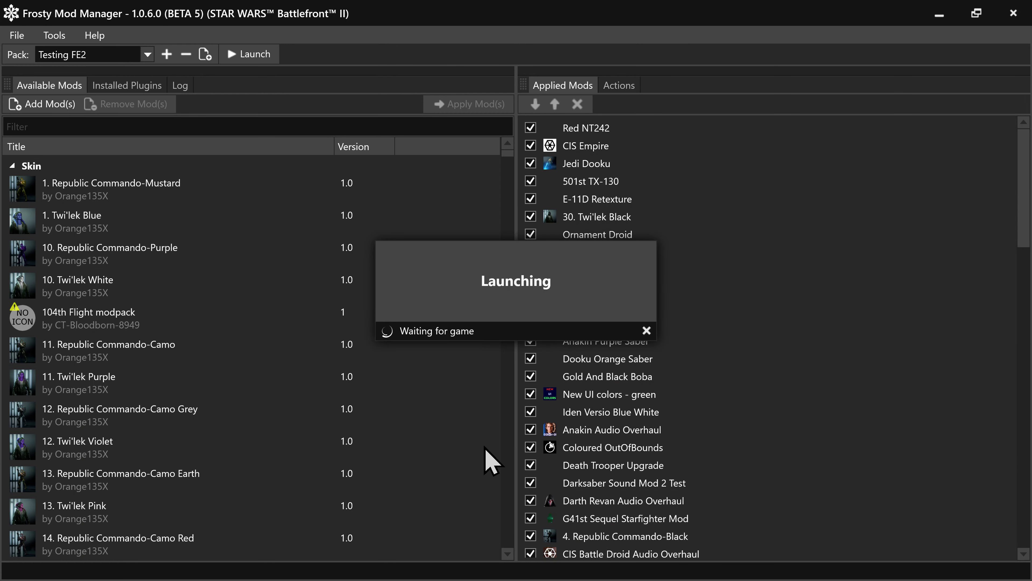
pyautogui.press('super')
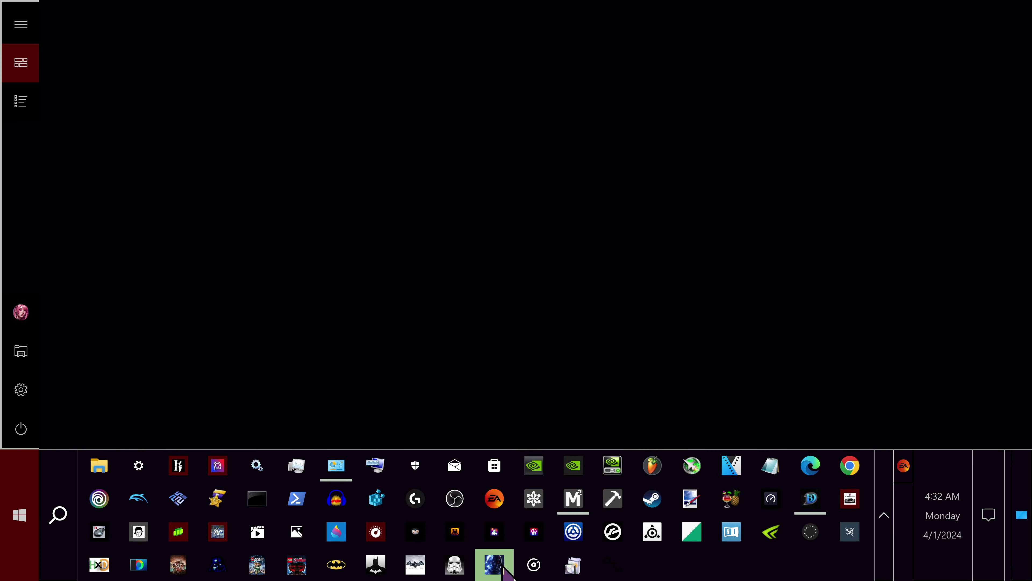
pyautogui.press('super')
pyautogui.press('super')
pyautogui.click(888, 532)
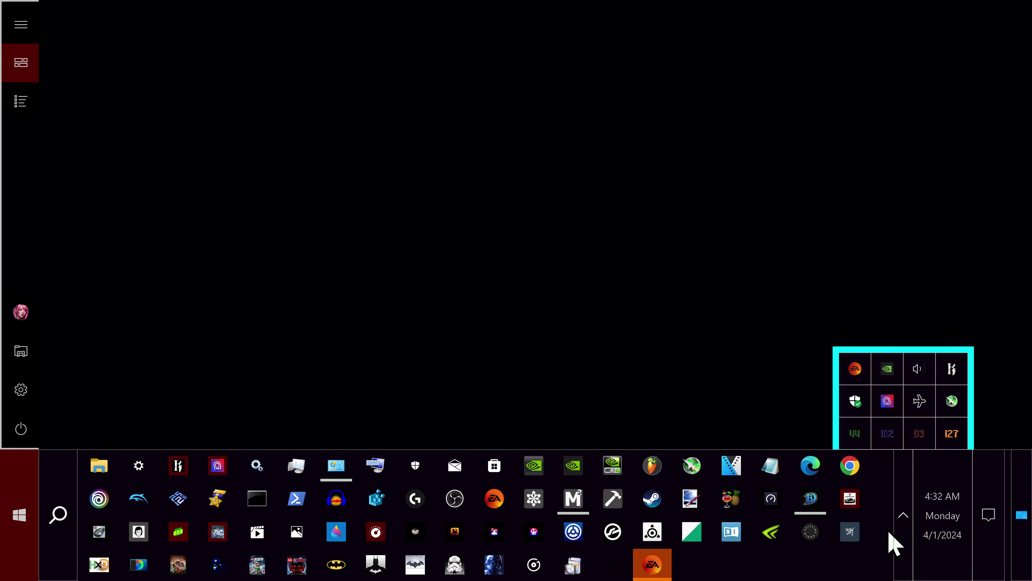
pyautogui.press('super')
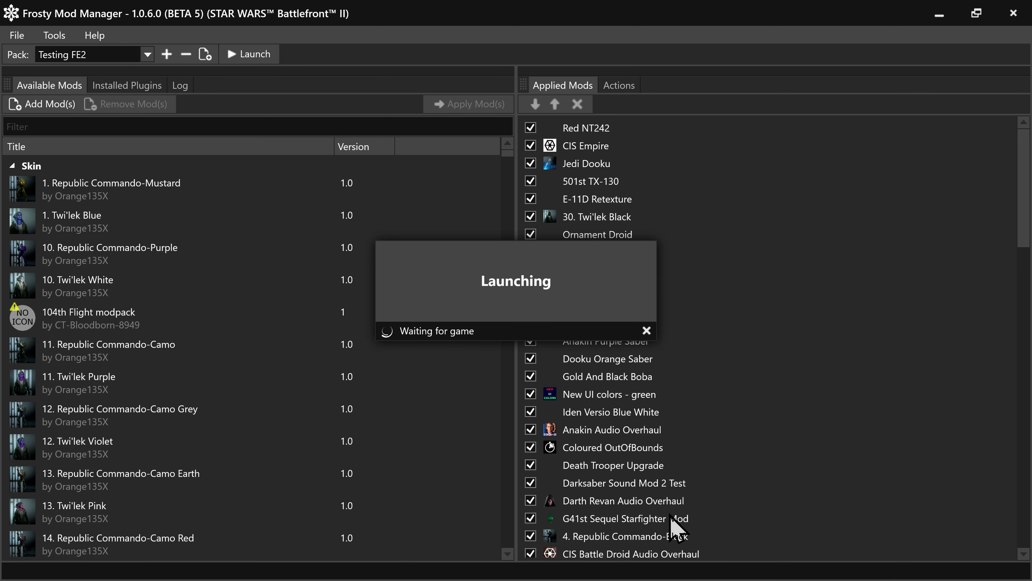
# Step: Close the STAR WARS Battlefront II window and quit the EA app
pyautogui.press('super')
pyautogui.rightClick(494, 563)
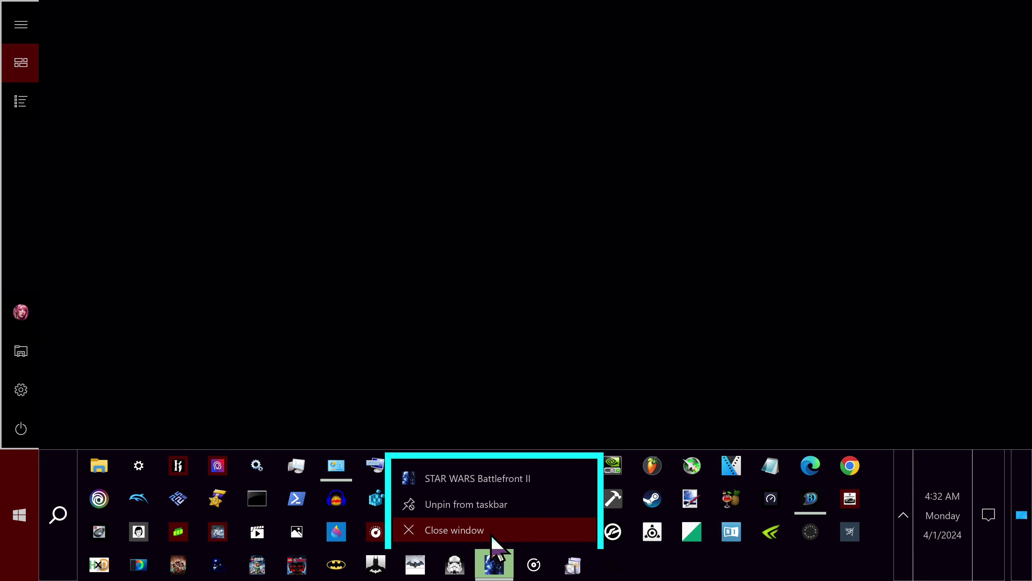
pyautogui.click(493, 536)
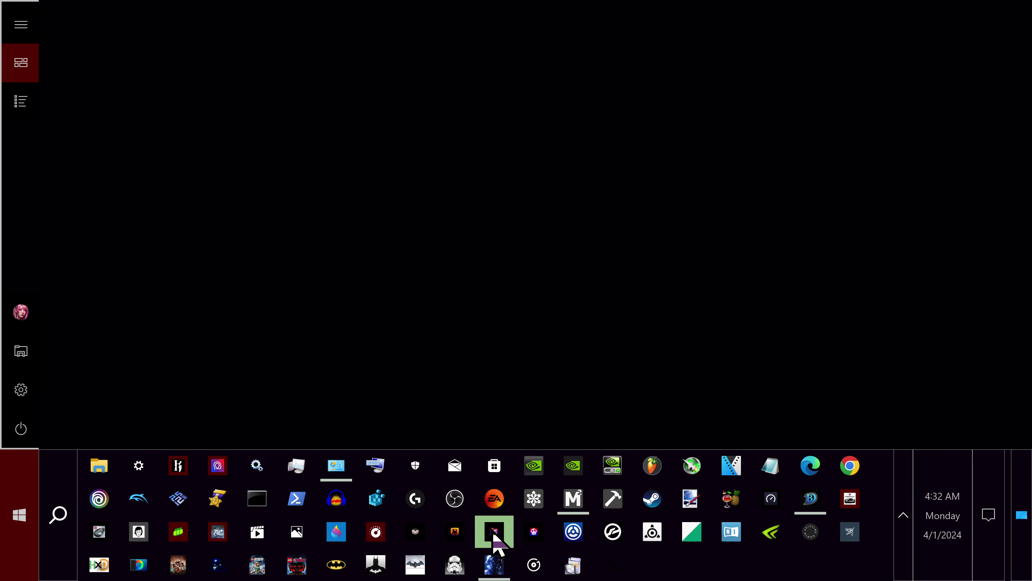
pyautogui.rightClick(489, 506)
pyautogui.click(479, 461)
# Step: Open Task Manager with administrator approval and maximise its window
pyautogui.rightClick(573, 488)
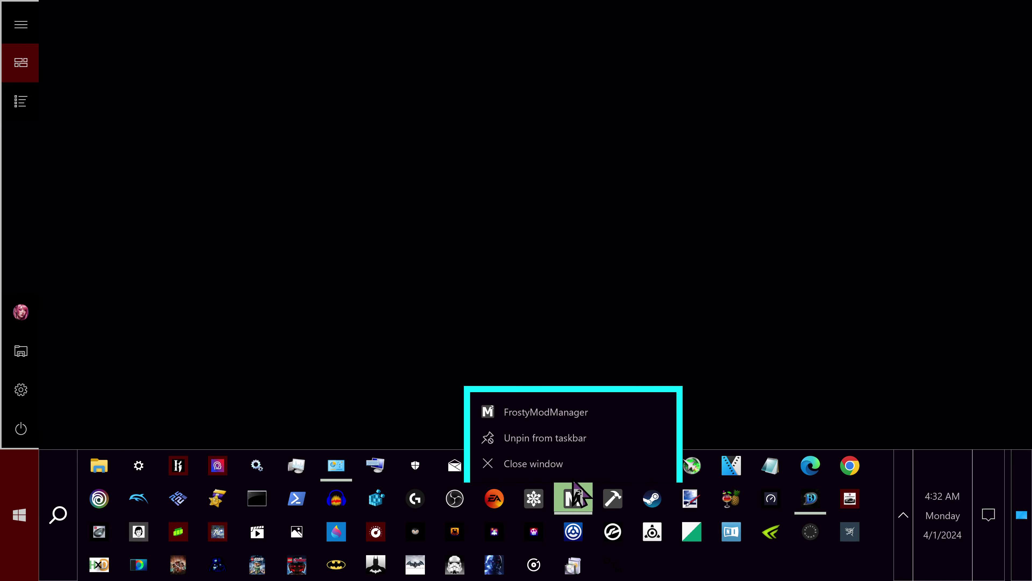
pyautogui.click(574, 497)
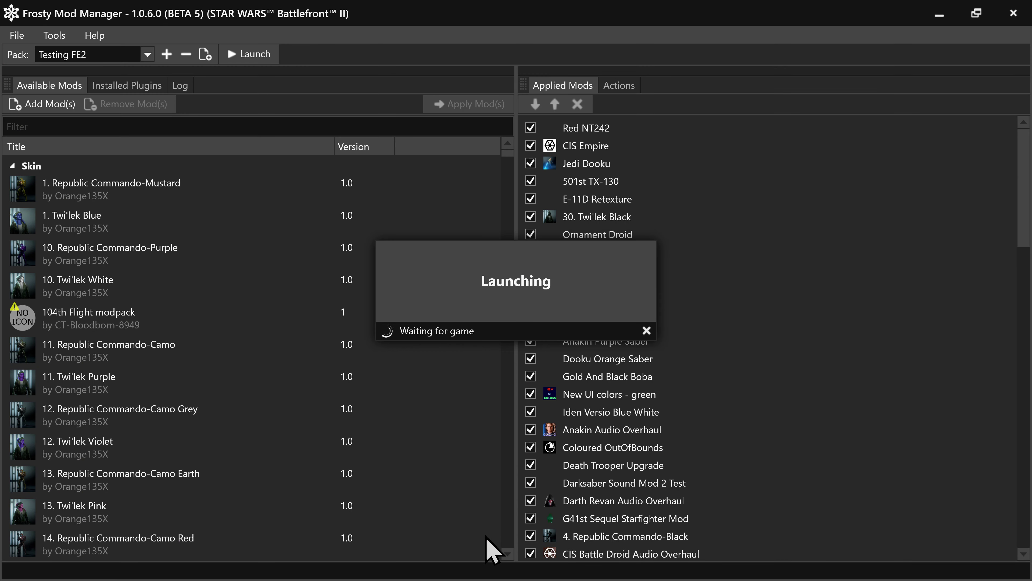
pyautogui.click(214, 492)
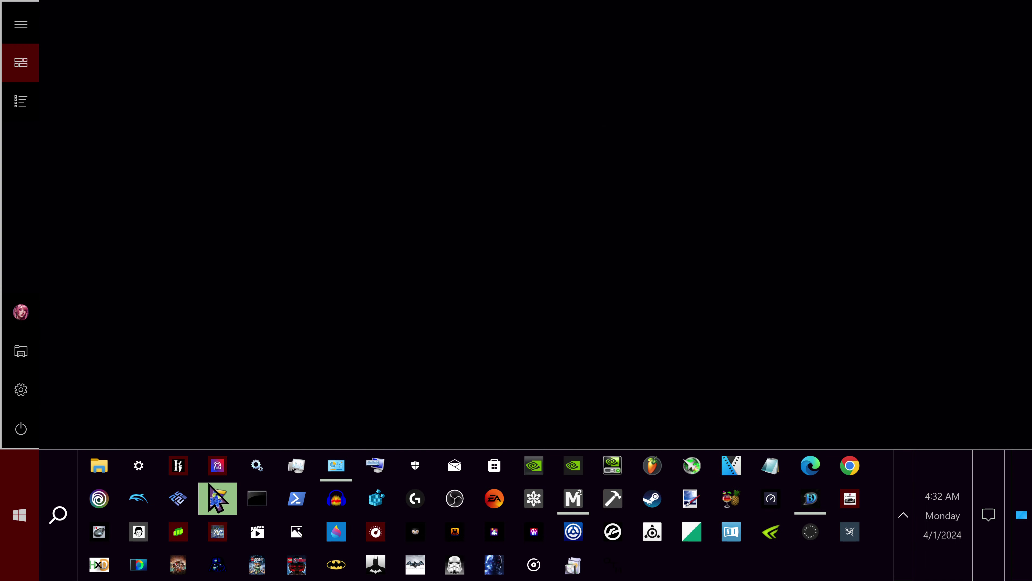
pyautogui.click(410, 425)
pyautogui.click(427, 384)
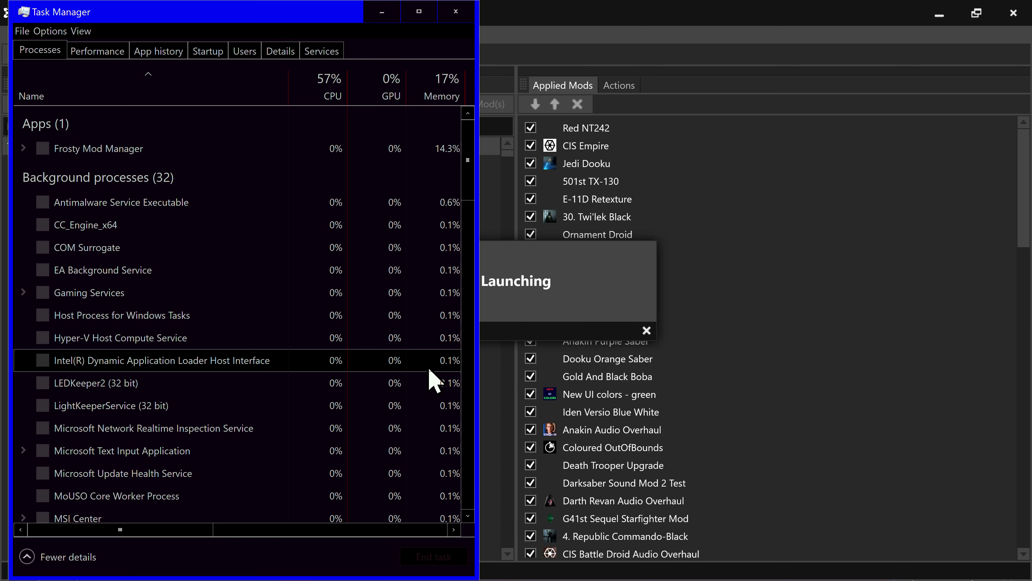
pyautogui.click(419, 13)
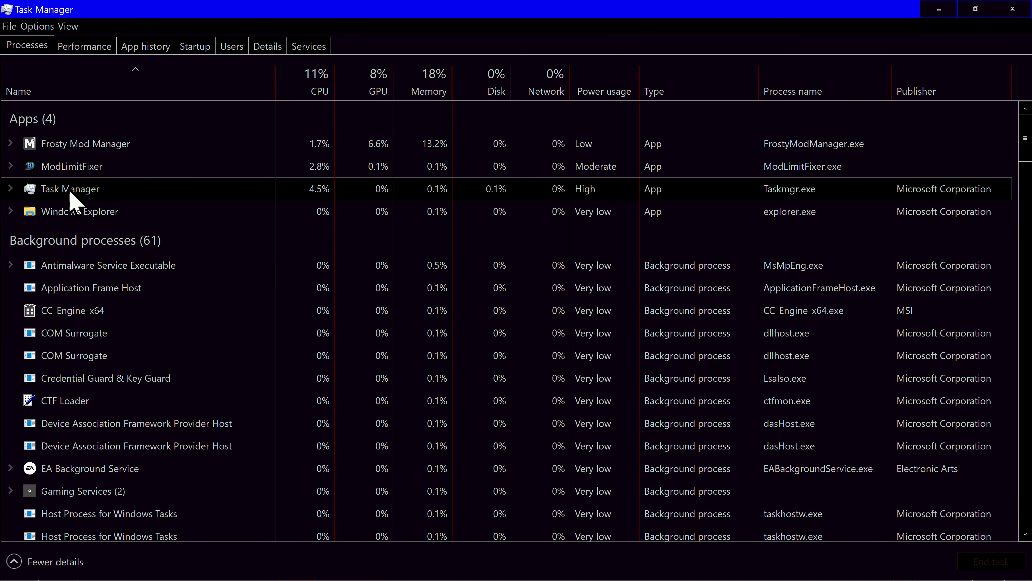
# Step: End the Frosty Mod Manager and ModLimitFixer tasks
pyautogui.rightClick(74, 148)
pyautogui.click(101, 168)
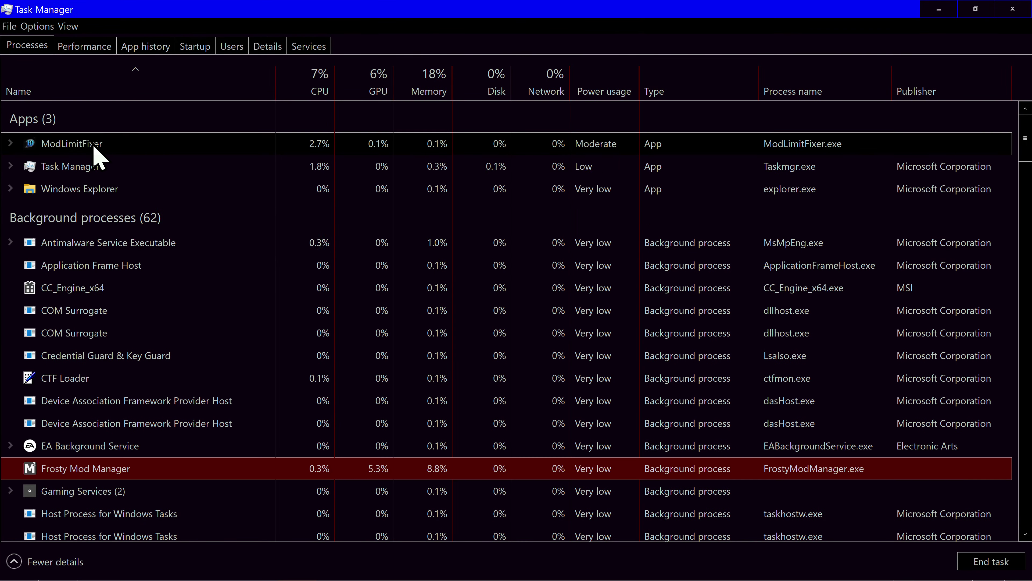
pyautogui.rightClick(86, 145)
pyautogui.click(103, 165)
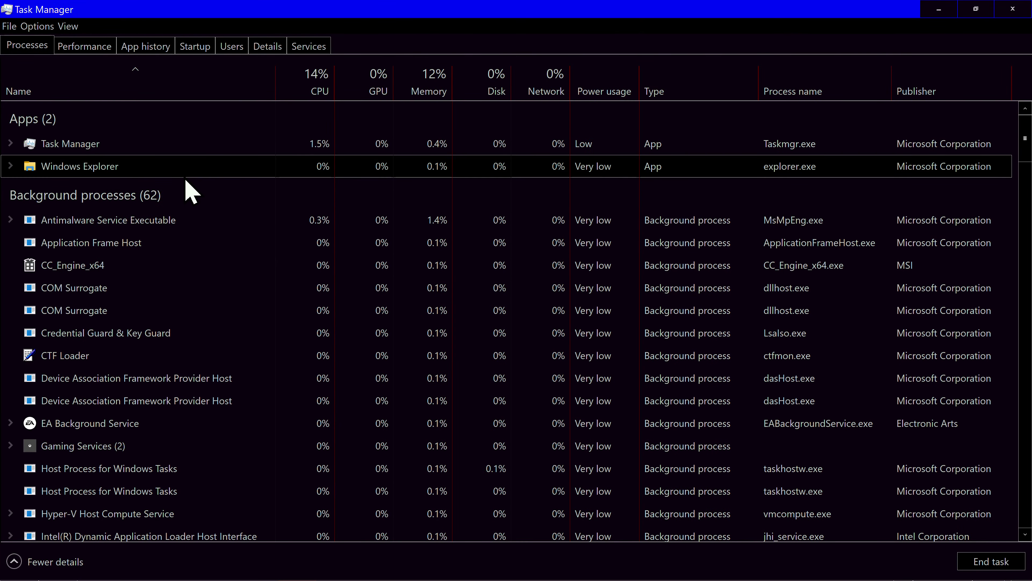
# Step: Close Task Manager and start the EA app
pyautogui.click(1012, 8)
pyautogui.moveTo(493, 504)
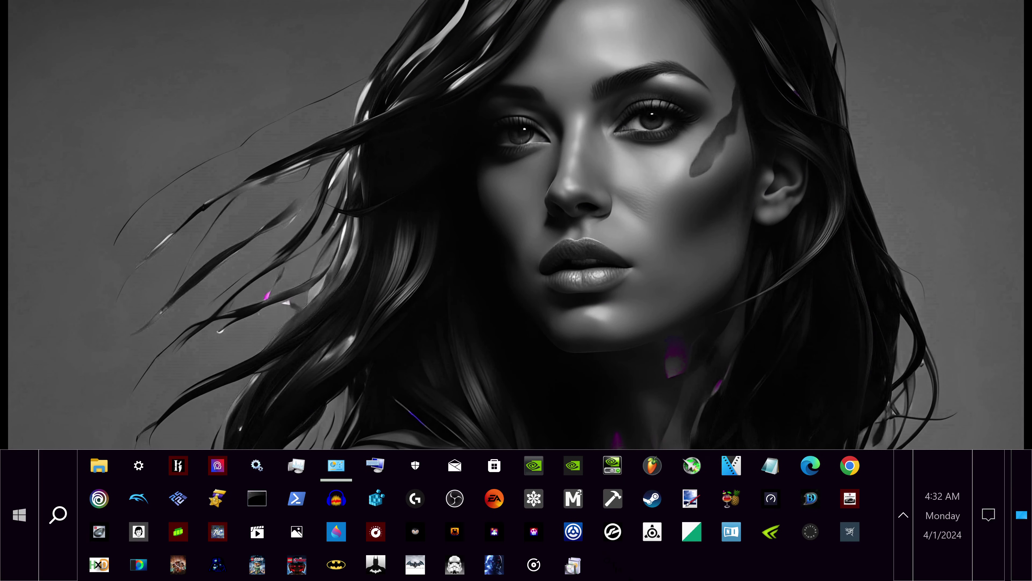
pyautogui.click(493, 505)
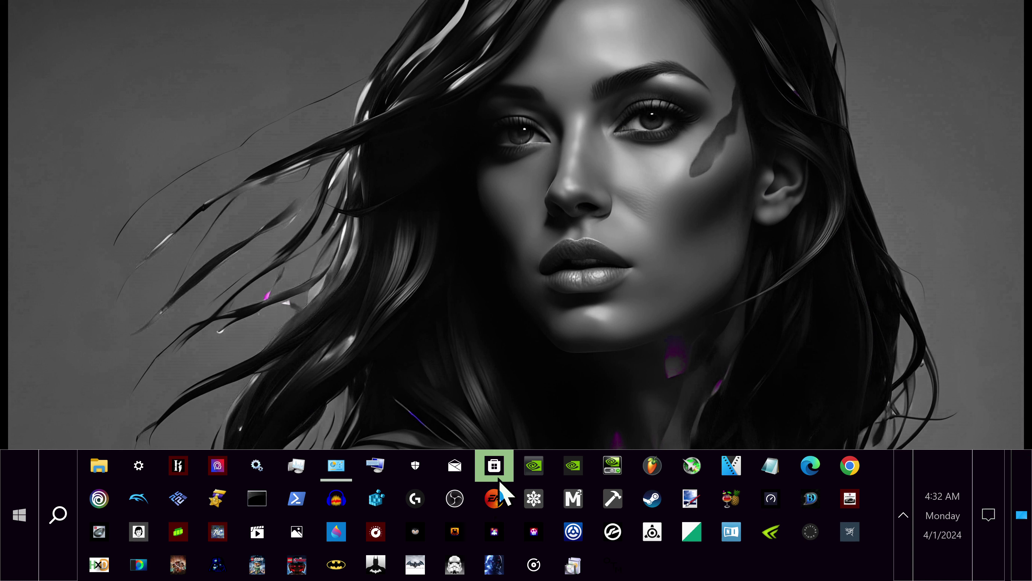
pyautogui.moveTo(687, 537)
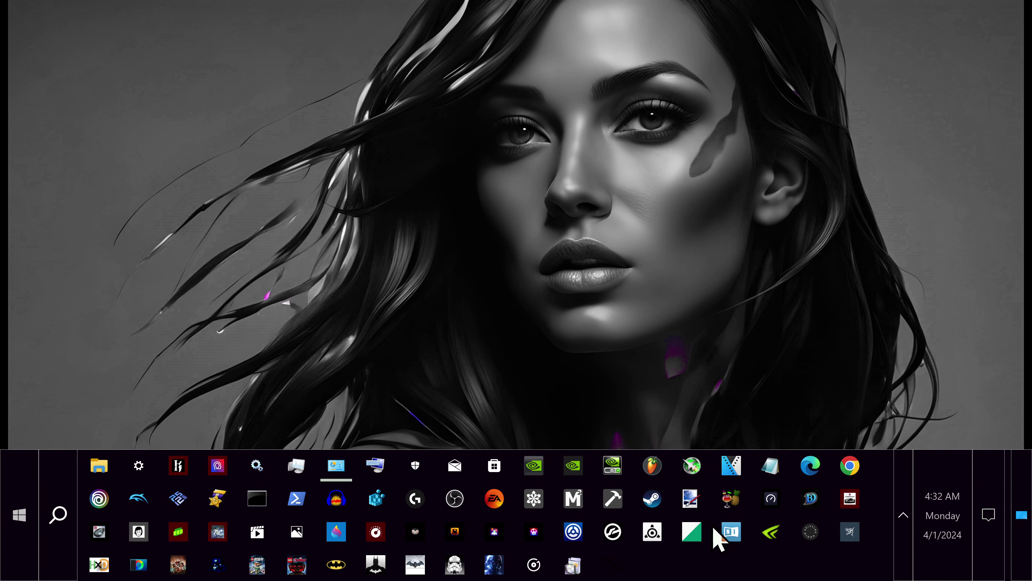
pyautogui.click(903, 513)
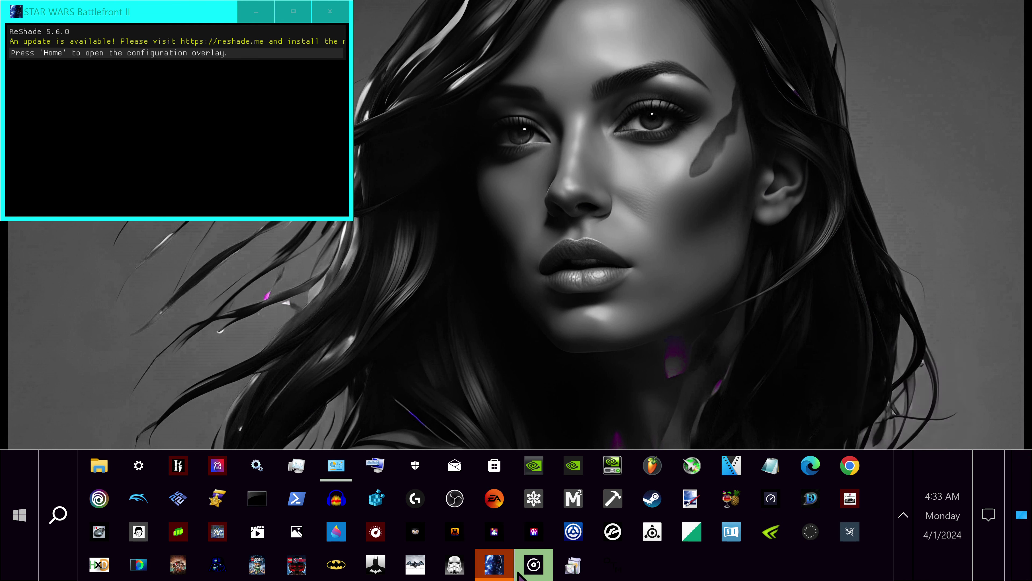
pyautogui.moveTo(493, 570)
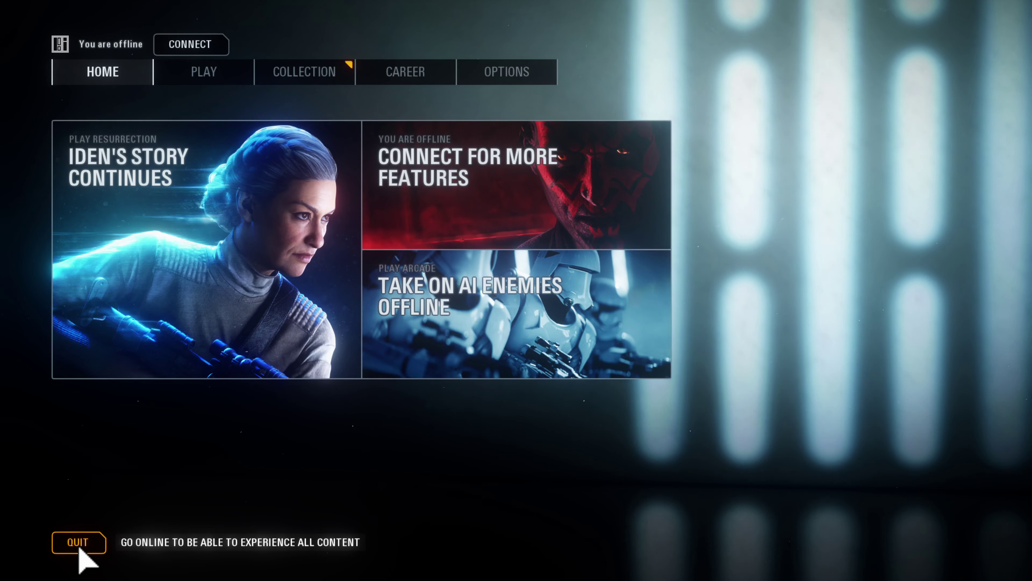
# Step: View the Audio settings in the game's options and return to the Home screen
pyautogui.click(97, 538)
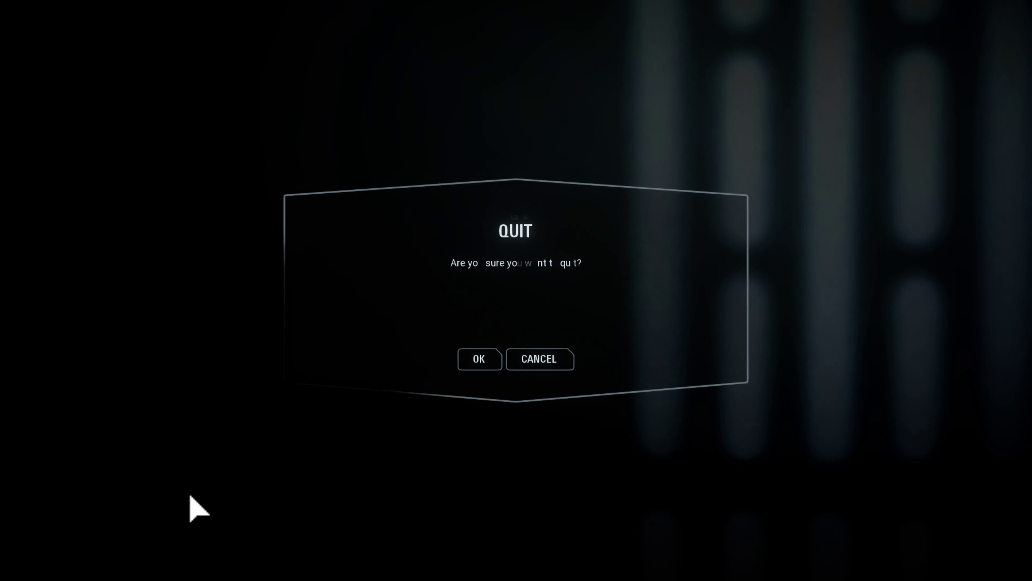
pyautogui.click(509, 359)
pyautogui.click(493, 73)
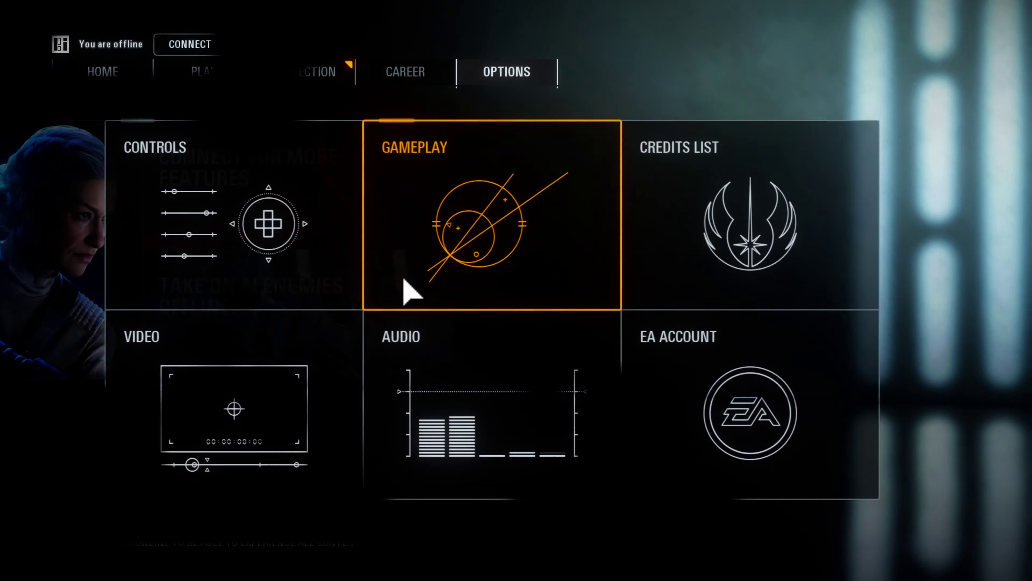
pyautogui.click(373, 402)
pyautogui.click(173, 536)
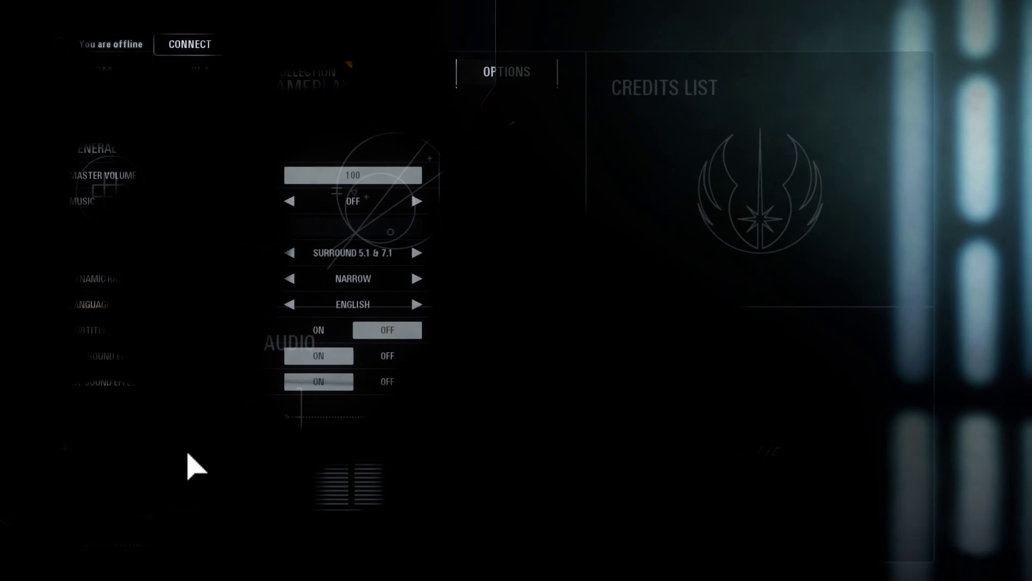
pyautogui.click(199, 451)
pyautogui.click(221, 546)
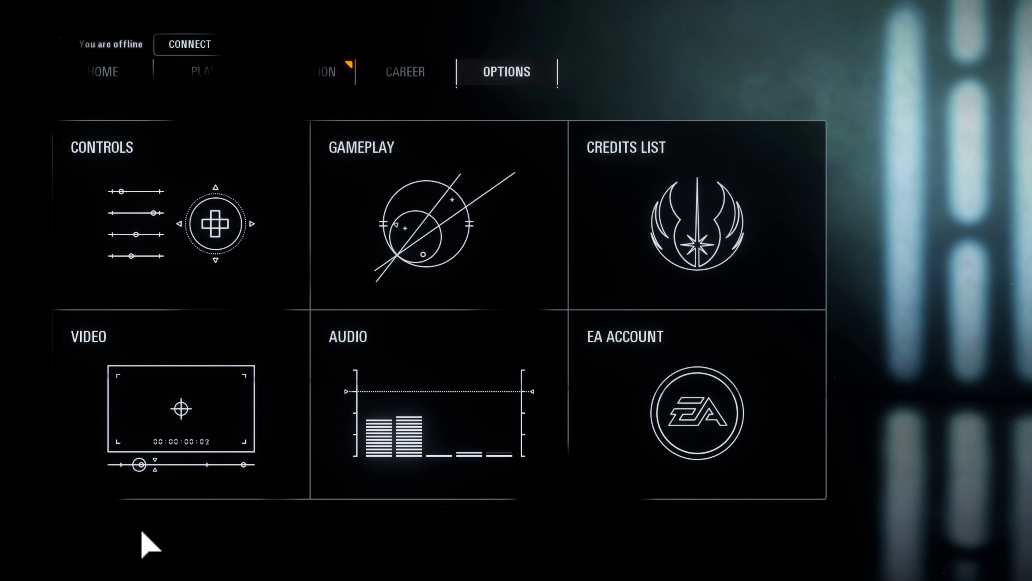
pyautogui.click(104, 76)
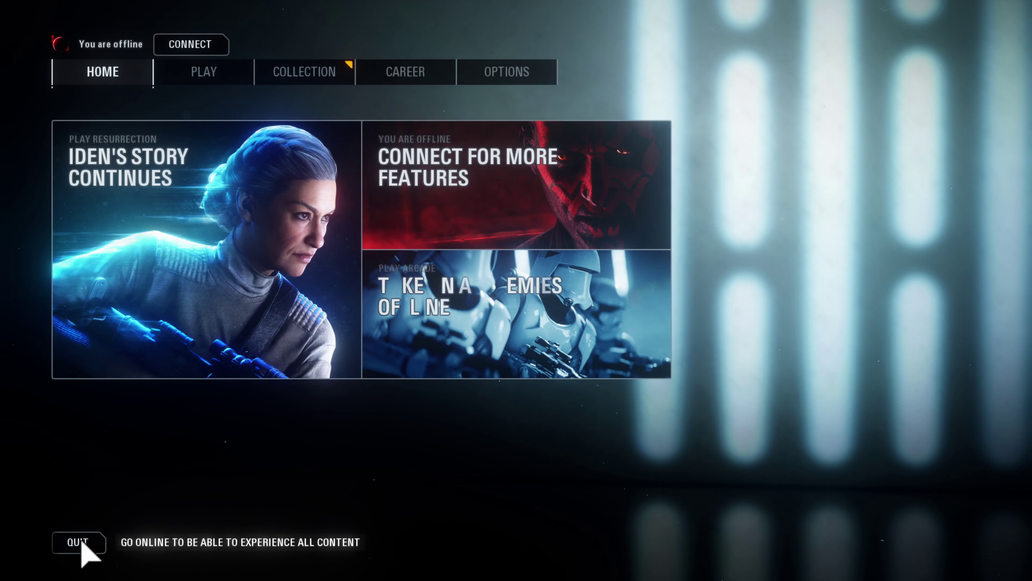
# Step: Quit STAR WARS Battlefront II and completely exit the EA app, including its background process
pyautogui.click(75, 543)
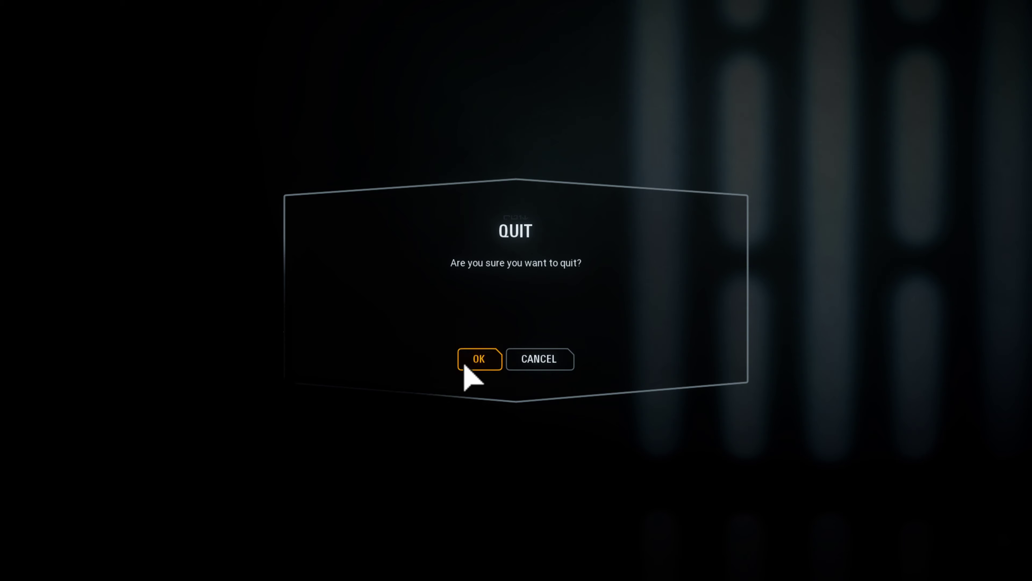
pyautogui.click(476, 360)
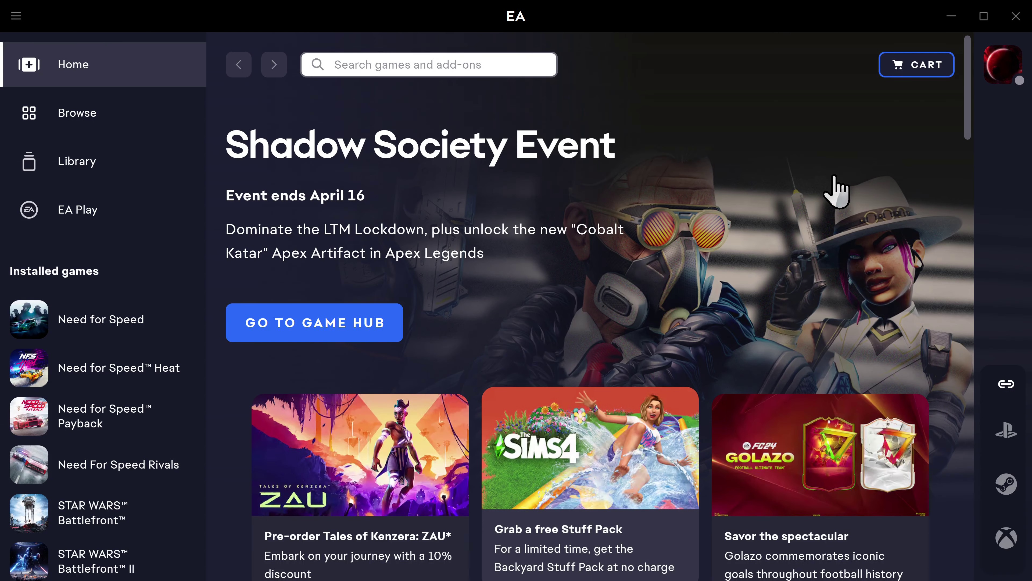
pyautogui.click(1015, 17)
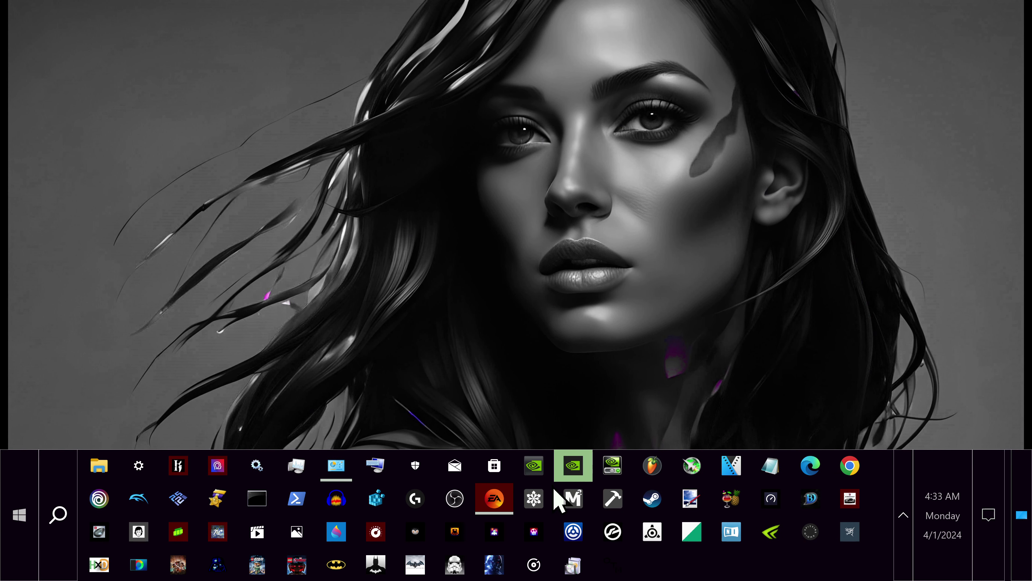
pyautogui.click(904, 510)
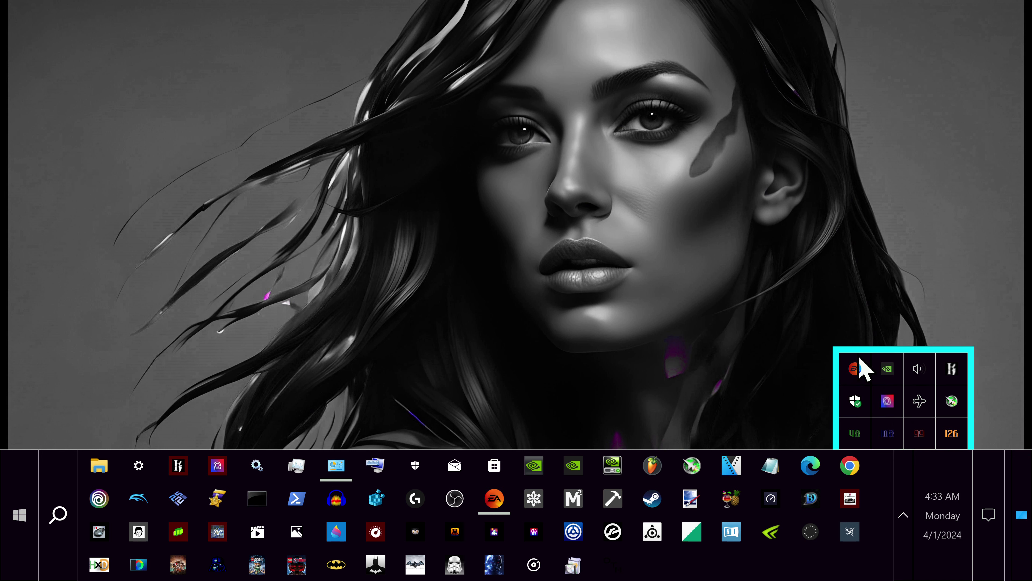
pyautogui.rightClick(855, 370)
pyautogui.click(874, 394)
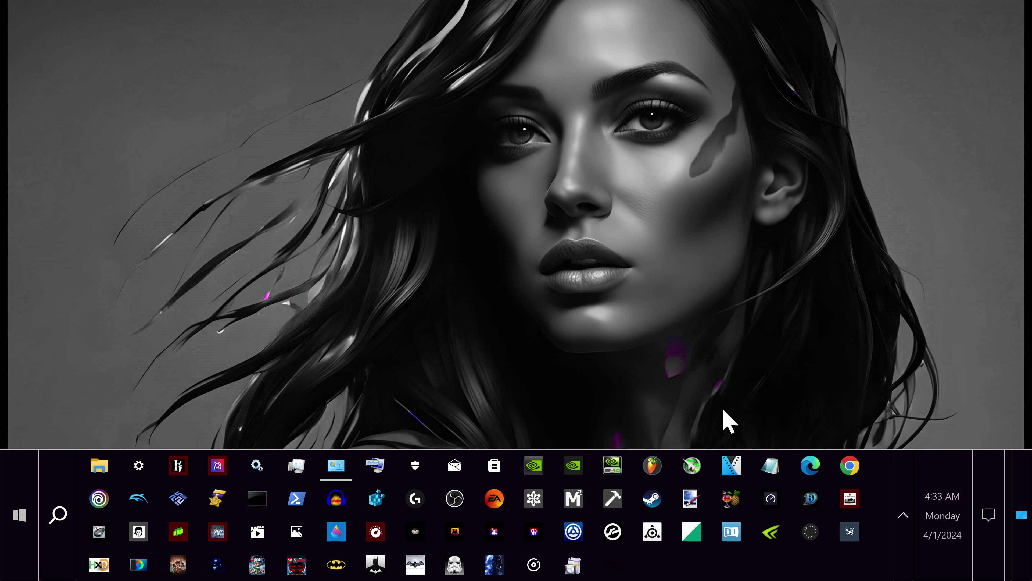
# Step: Start Mod Limit Fixer and minimise its window
pyautogui.click(811, 506)
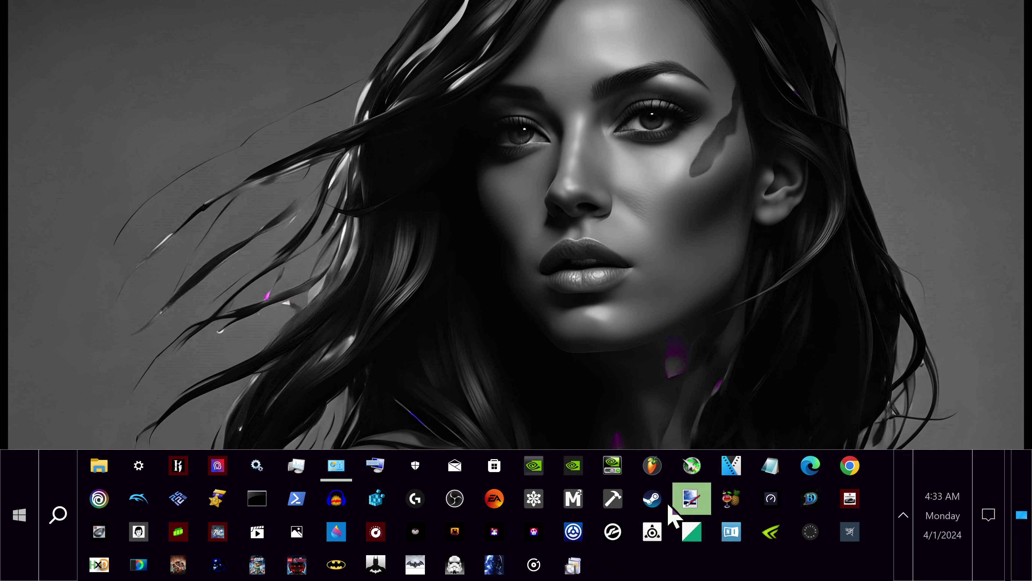
pyautogui.click(99, 31)
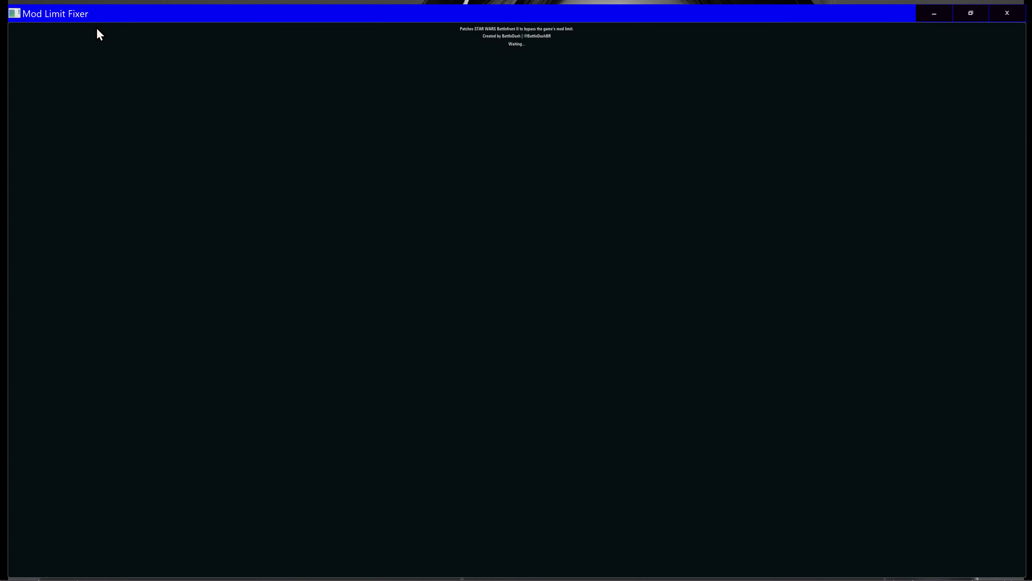
pyautogui.click(938, 10)
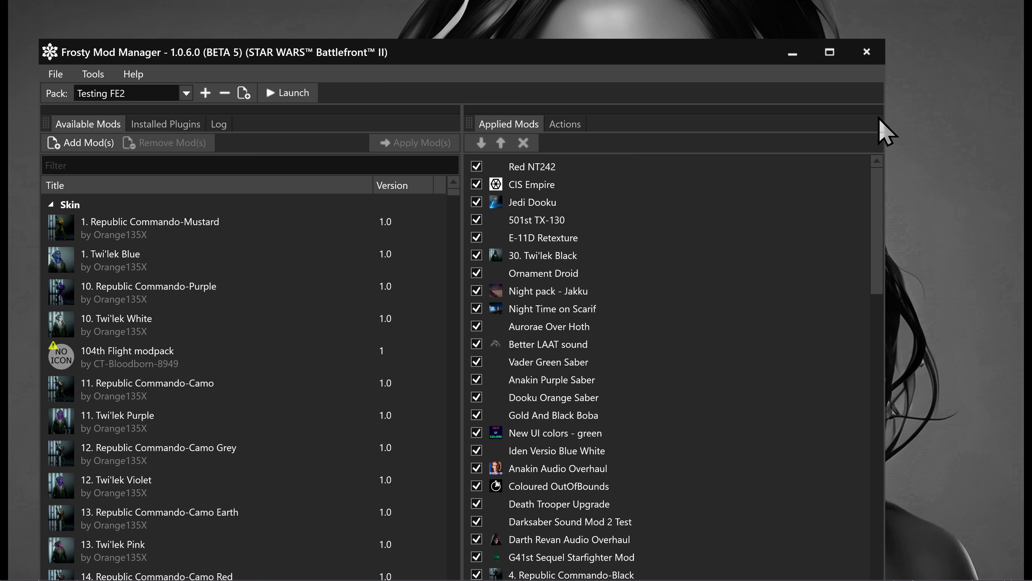
# Step: Maximise Frosty Mod Manager and launch the game with the Testing FE2 pack
pyautogui.click(831, 53)
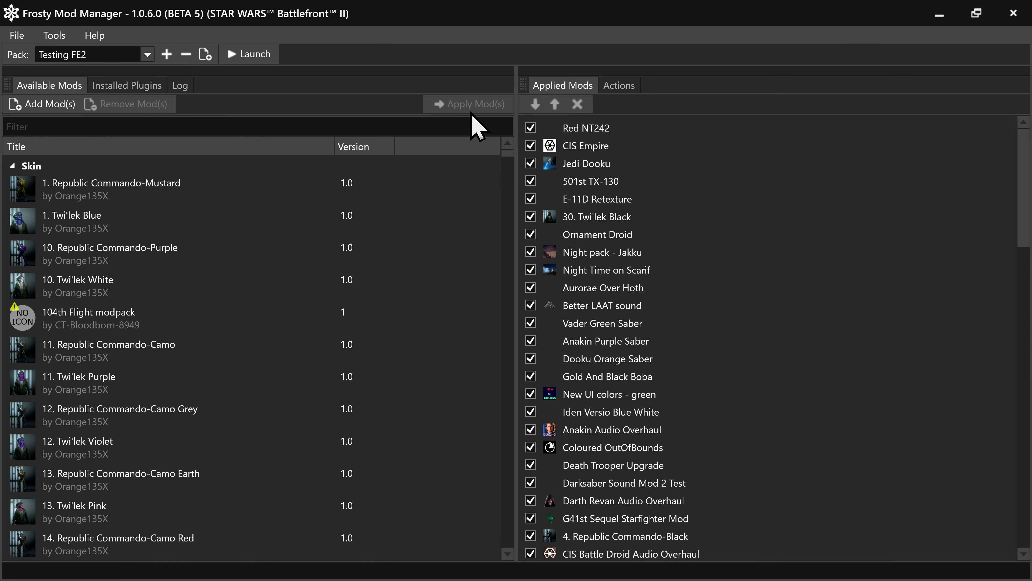
pyautogui.click(251, 61)
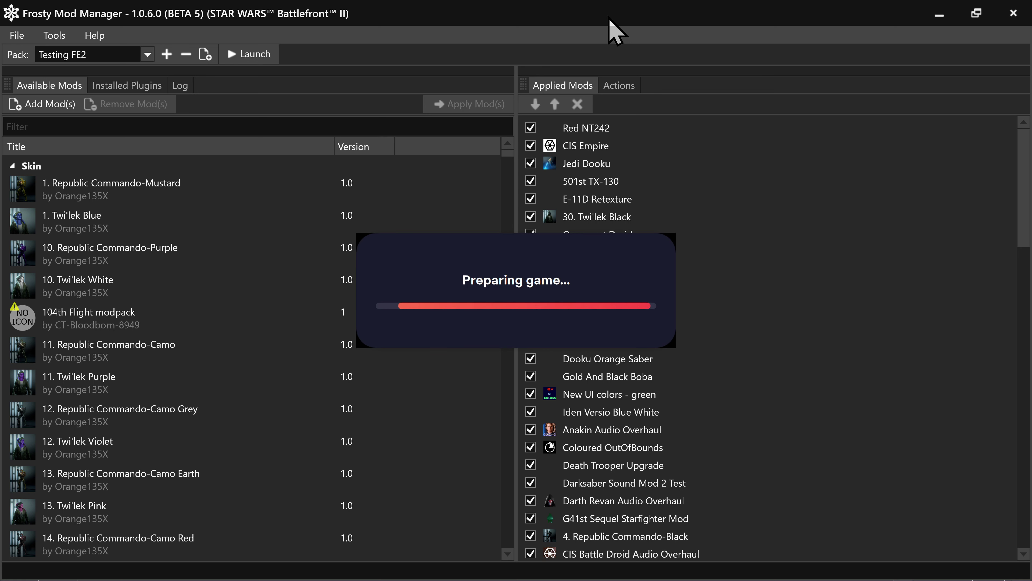
# Step: Close the EA "Preparing game" window and try to start STAR WARS Battlefront II directly from the EA app
pyautogui.moveTo(597, 577)
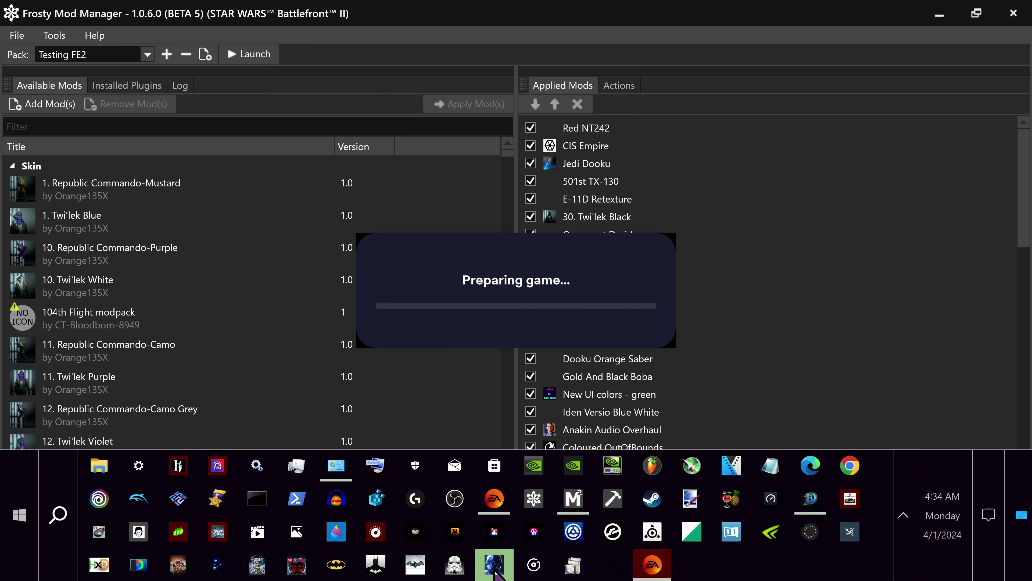
pyautogui.rightClick(652, 565)
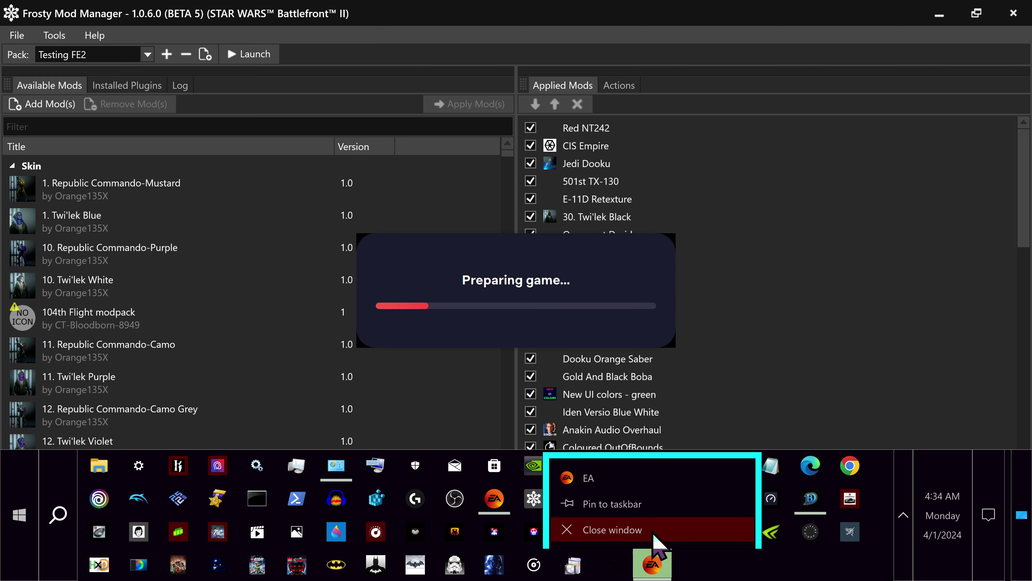
pyautogui.click(494, 501)
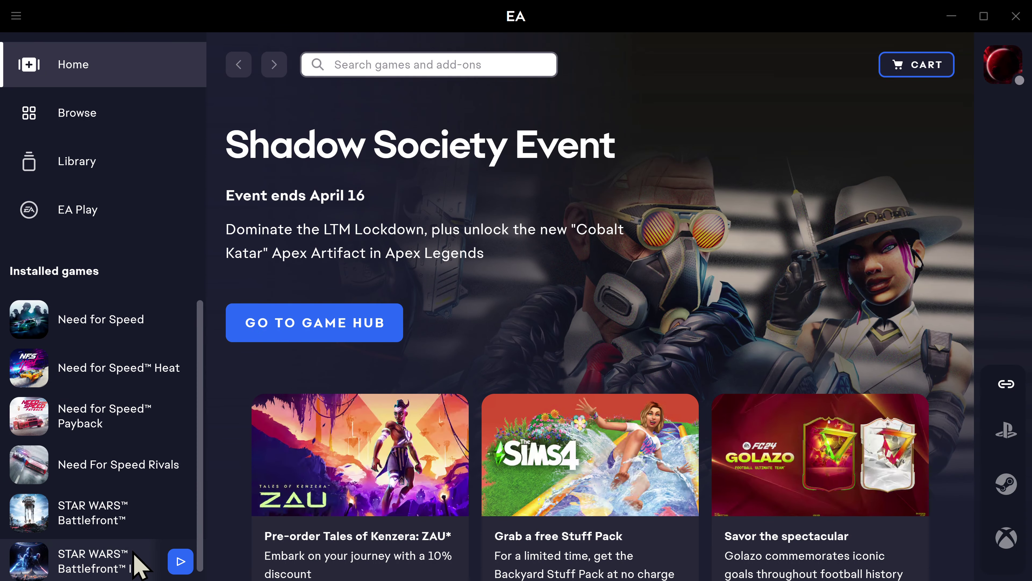
pyautogui.doubleClick(136, 563)
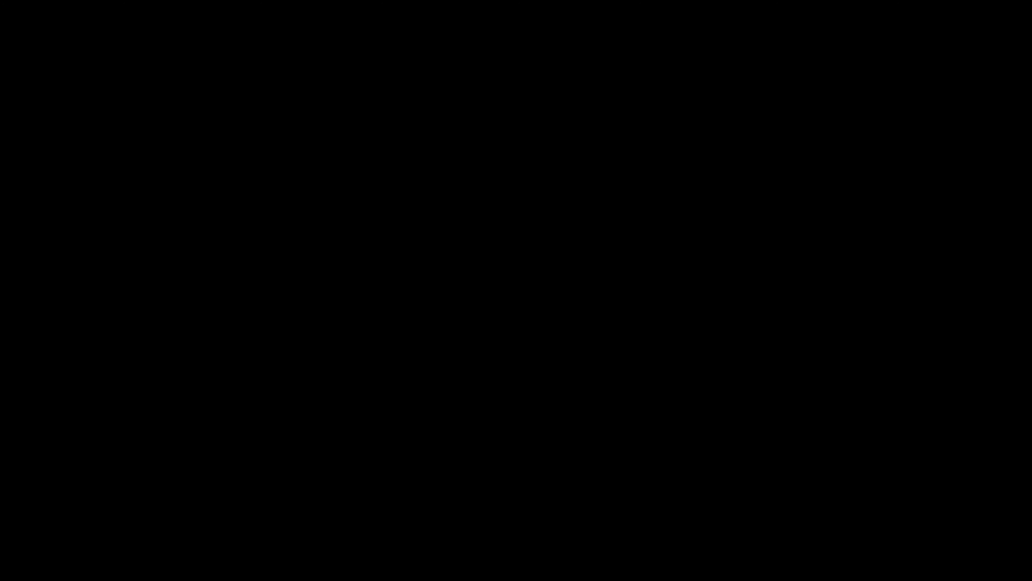
# Step: Close the running STAR WARS Battlefront II window
pyautogui.moveTo(577, 577)
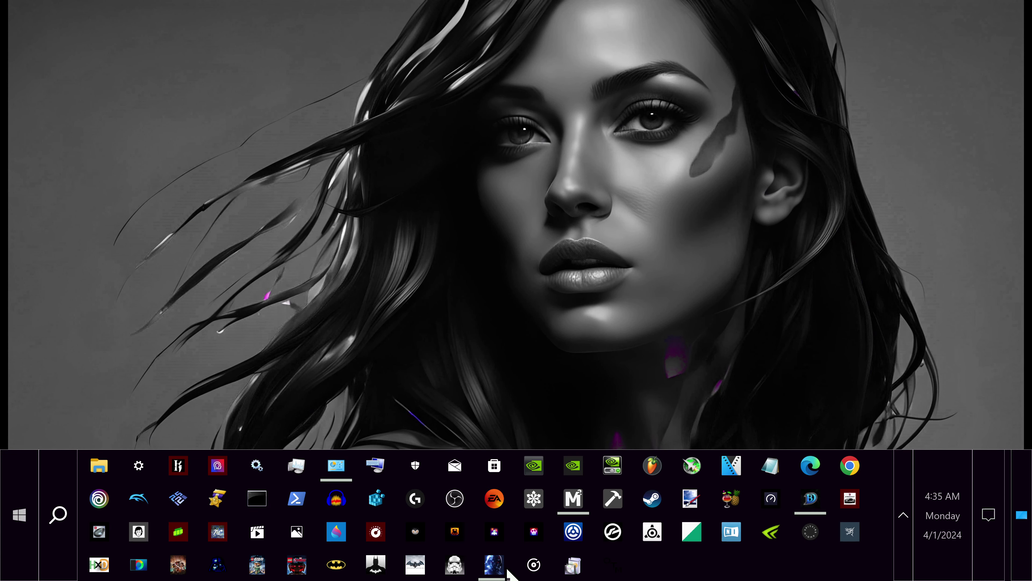
pyautogui.rightClick(496, 563)
pyautogui.click(447, 468)
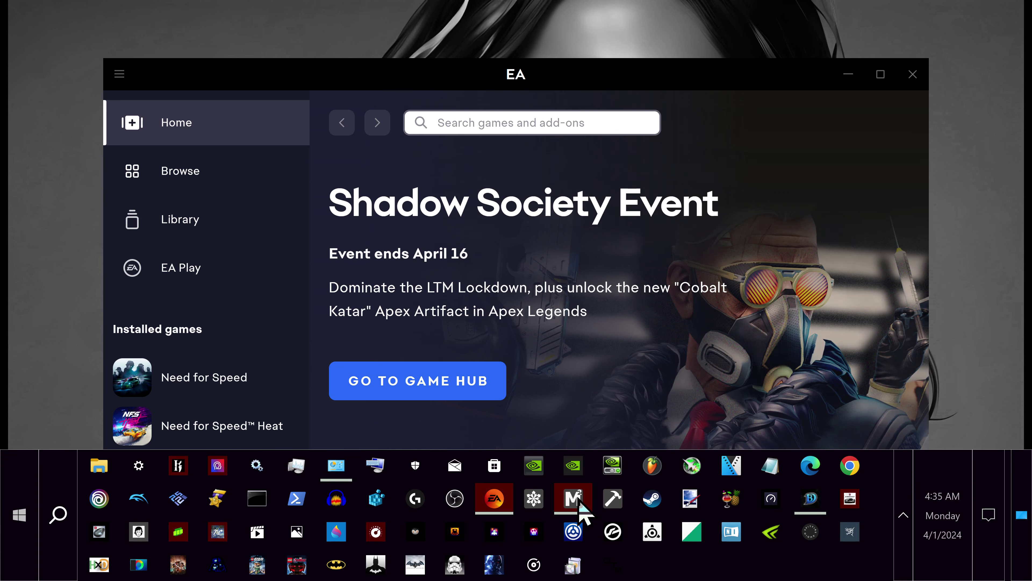
# Step: Relaunch the Testing FE2 pack from Frosty Mod Manager and start STAR WARS Battlefront II from the EA app
pyautogui.click(584, 510)
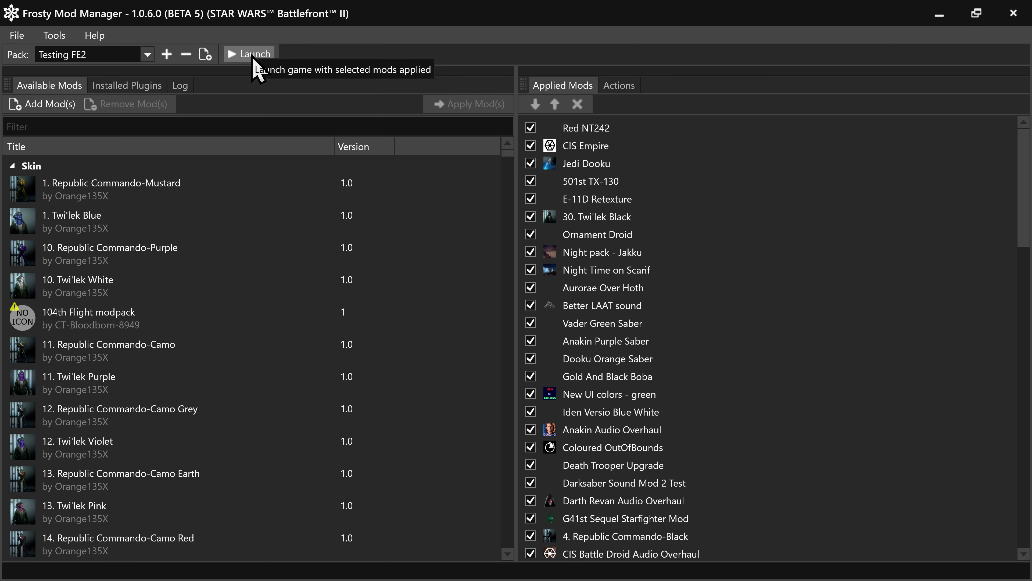
pyautogui.press('super')
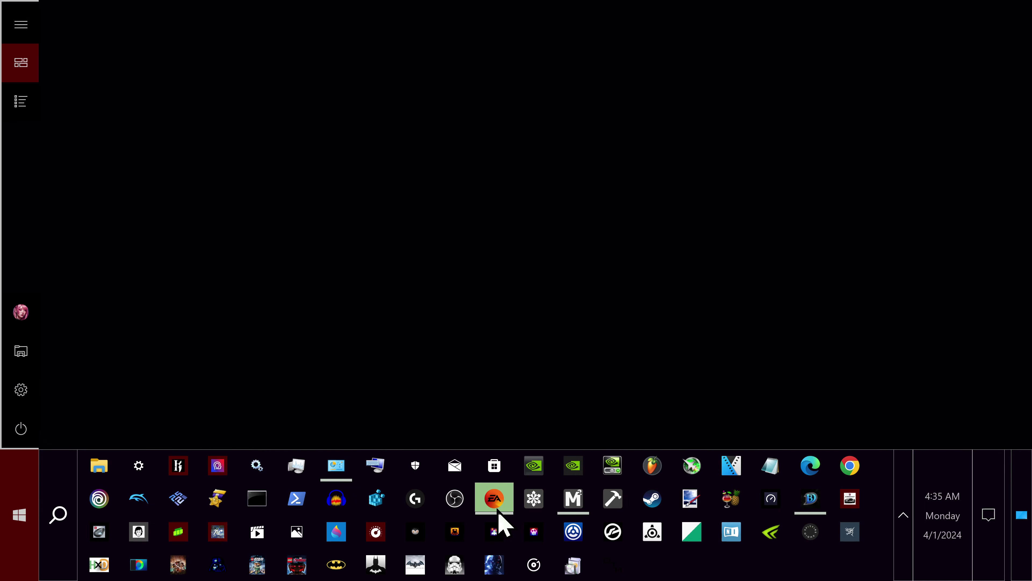
pyautogui.click(495, 499)
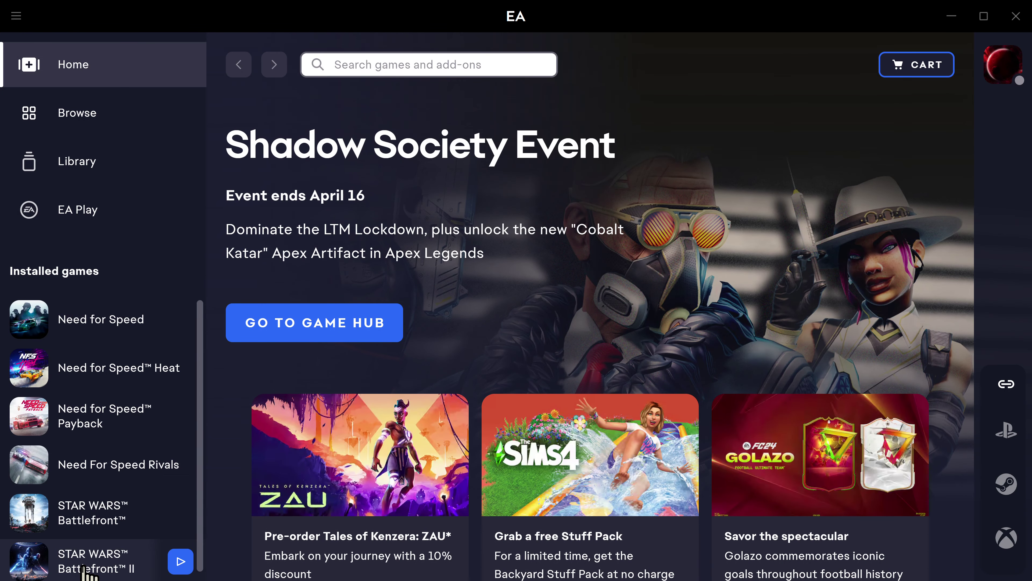
pyautogui.doubleClick(88, 571)
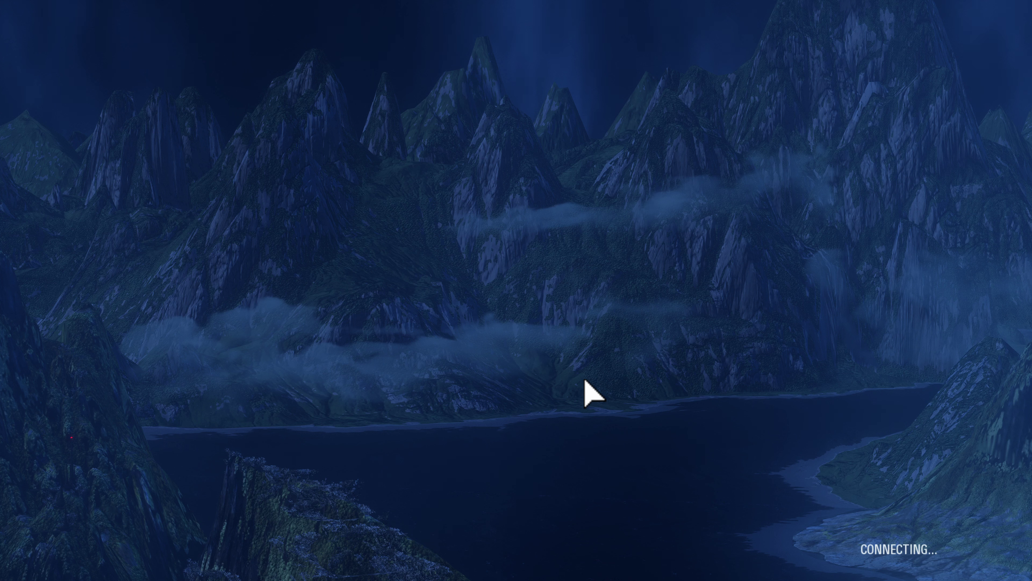
# Step: Raise the system volume by six steps and lower it by five while the game loads
pyautogui.press('XF86AudioRaiseVolume')
pyautogui.press('XF86AudioRaiseVolume')
pyautogui.press('XF86AudioRaiseVolume')
pyautogui.press('XF86AudioRaiseVolume')
pyautogui.press('XF86AudioRaiseVolume')
pyautogui.press('XF86AudioRaiseVolume')
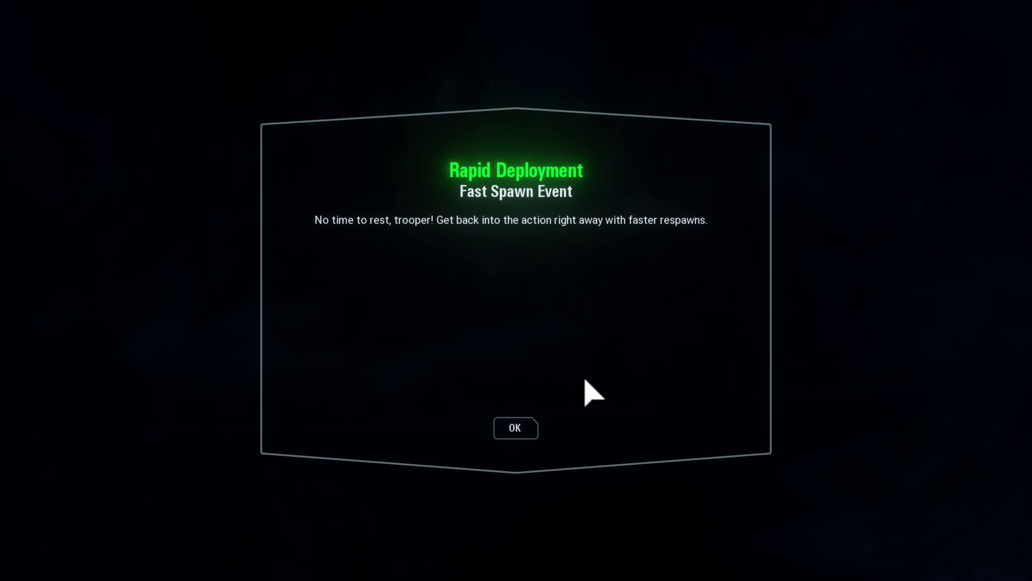
pyautogui.press('XF86AudioLowerVolume')
pyautogui.press('XF86AudioLowerVolume')
pyautogui.press('XF86AudioLowerVolume')
pyautogui.press('XF86AudioLowerVolume')
pyautogui.press('XF86AudioLowerVolume')
# Step: Dismiss the Rapid Deployment event notice and view the game's Play section
pyautogui.click(513, 431)
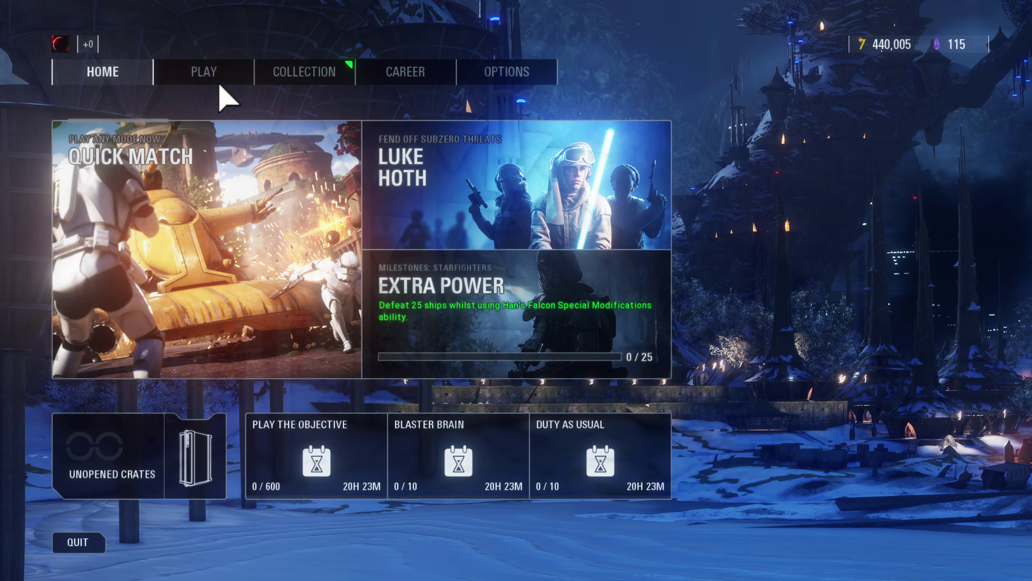
pyautogui.click(208, 80)
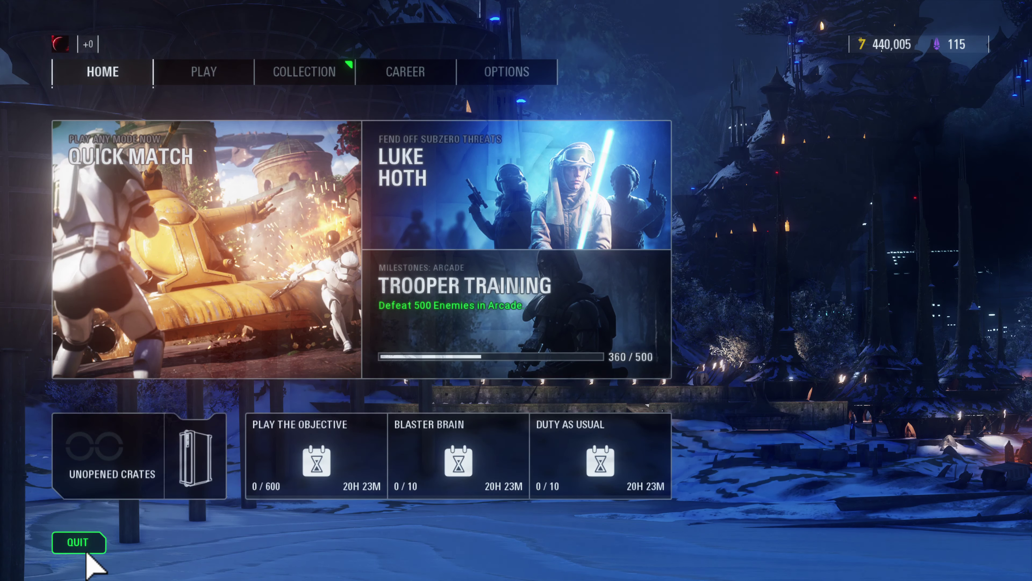
# Step: Quit STAR WARS Battlefront II and minimise the EA app window
pyautogui.click(87, 550)
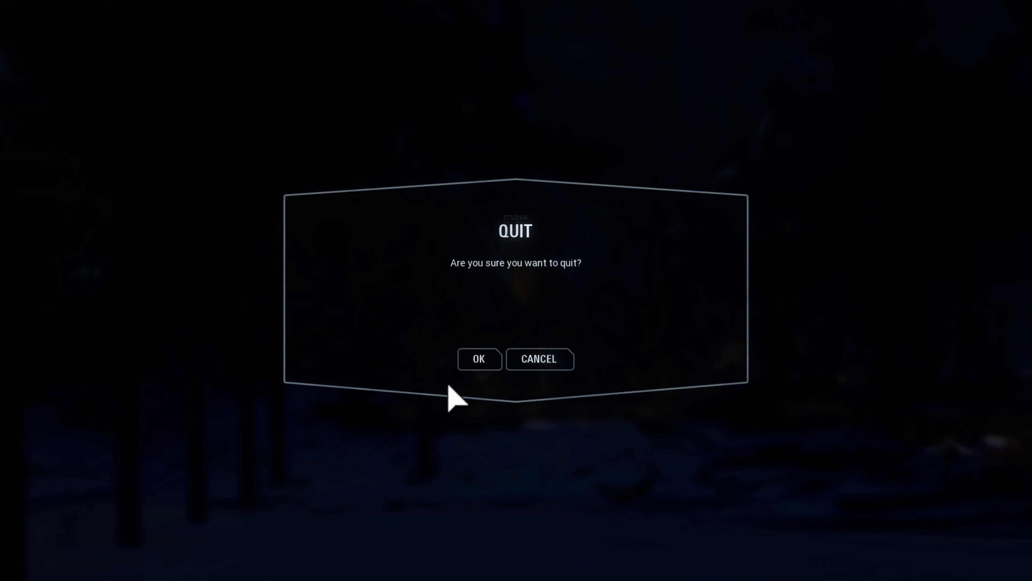
pyautogui.click(470, 366)
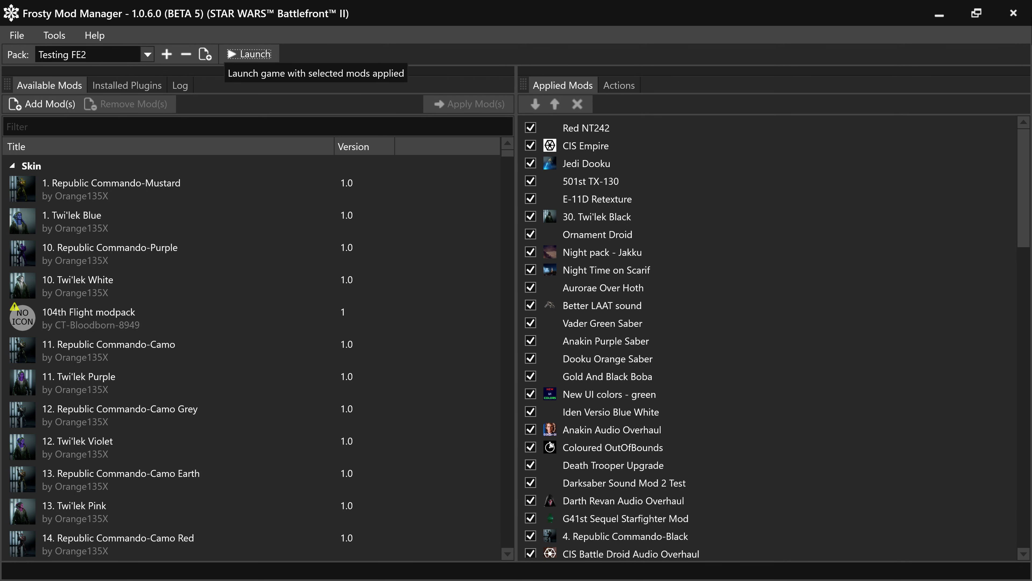
pyautogui.click(249, 54)
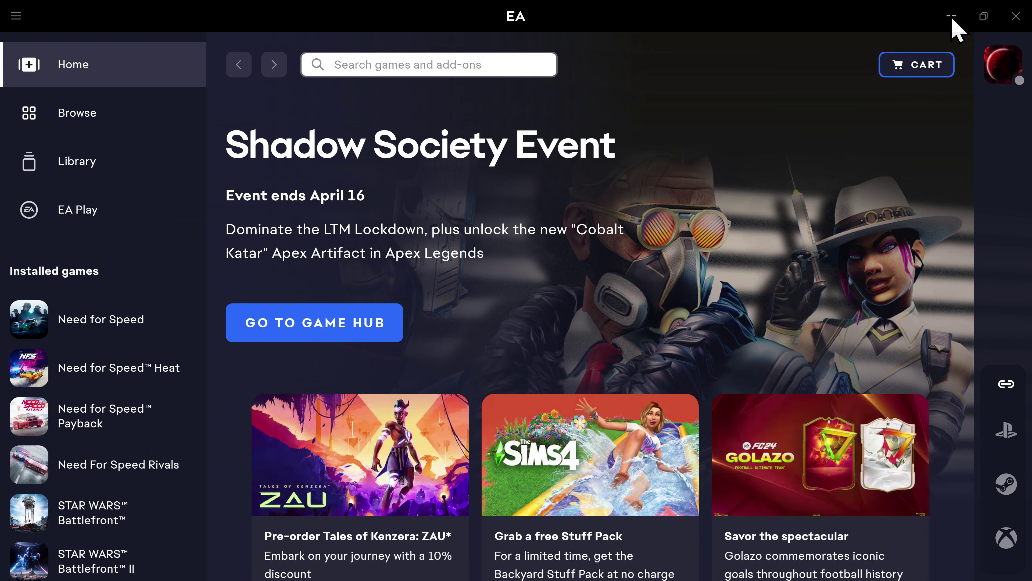
pyautogui.click(951, 17)
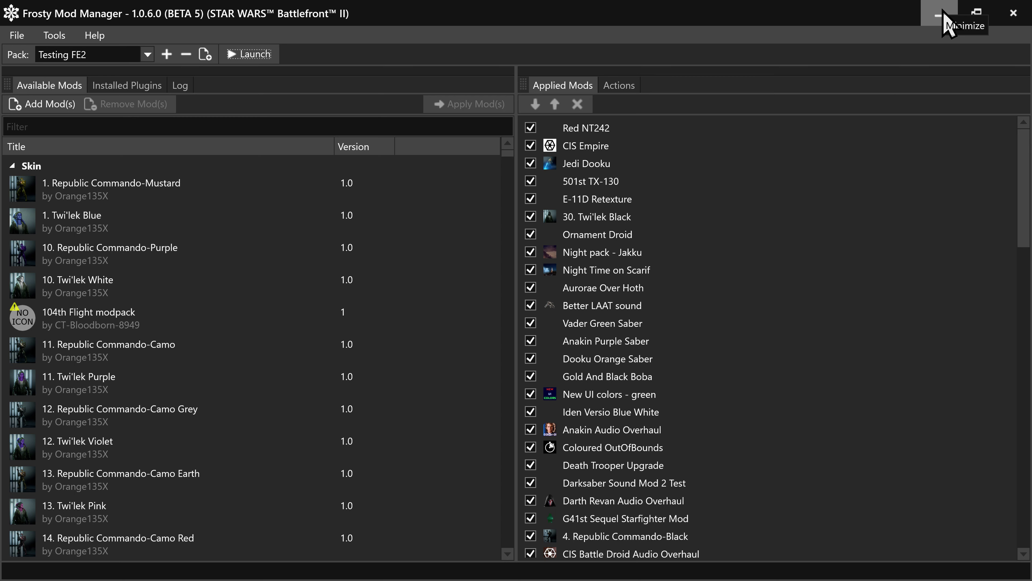
# Step: Minimise Frosty Mod Manager and bring the Network Connections window to the front
pyautogui.click(944, 15)
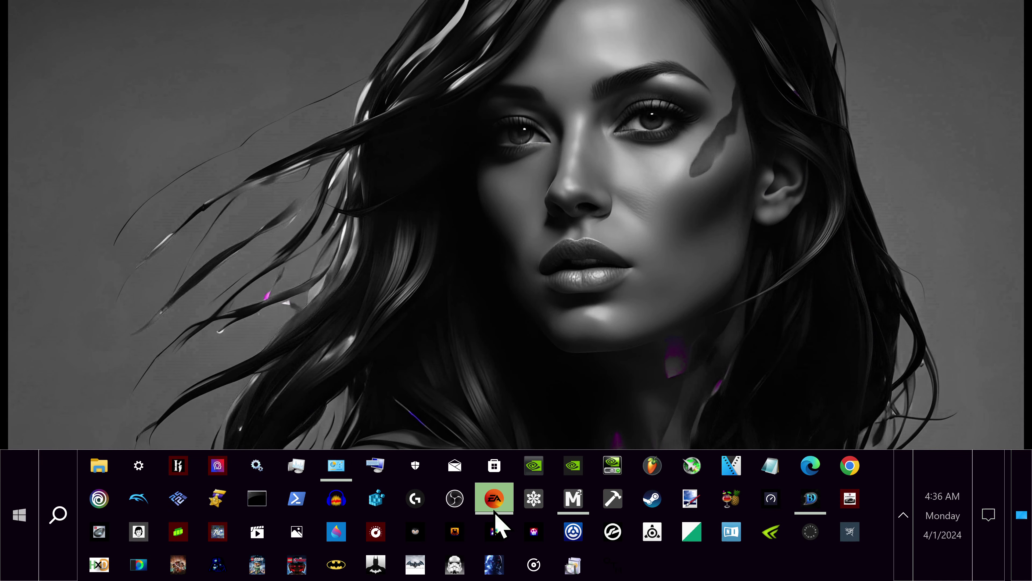
pyautogui.moveTo(499, 525)
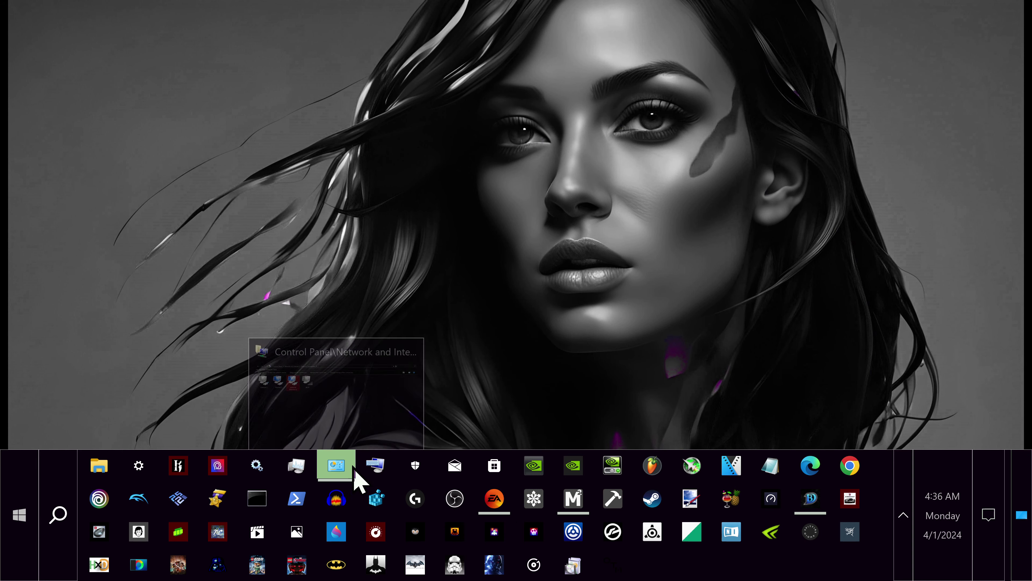
pyautogui.click(335, 469)
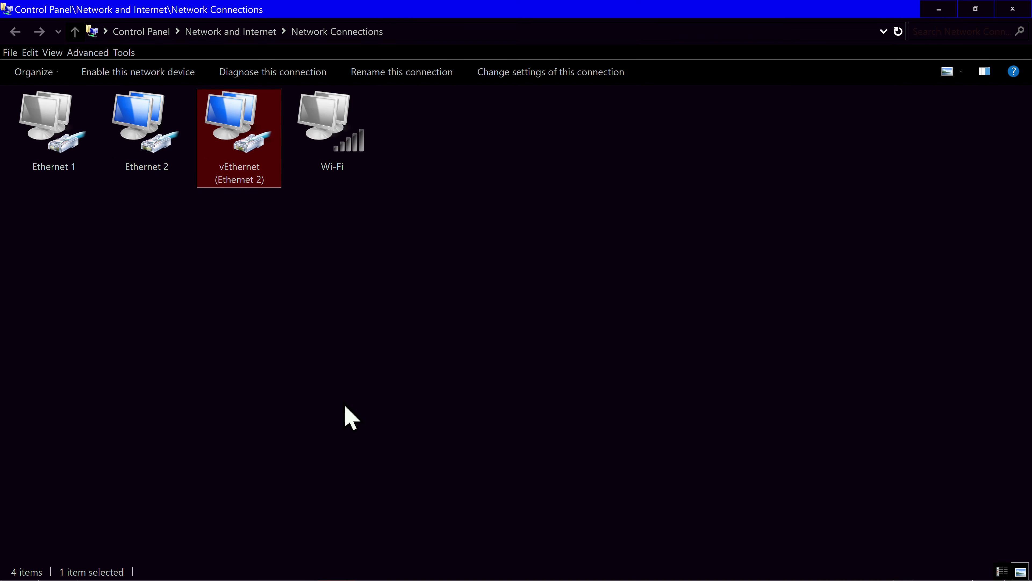
# Step: Raise the system volume to 62
pyautogui.press('XF86AudioRaiseVolume')
pyautogui.press('XF86AudioRaiseVolume')
pyautogui.press('XF86AudioRaiseVolume')
pyautogui.press('XF86AudioRaiseVolume')
pyautogui.press('XF86AudioRaiseVolume')
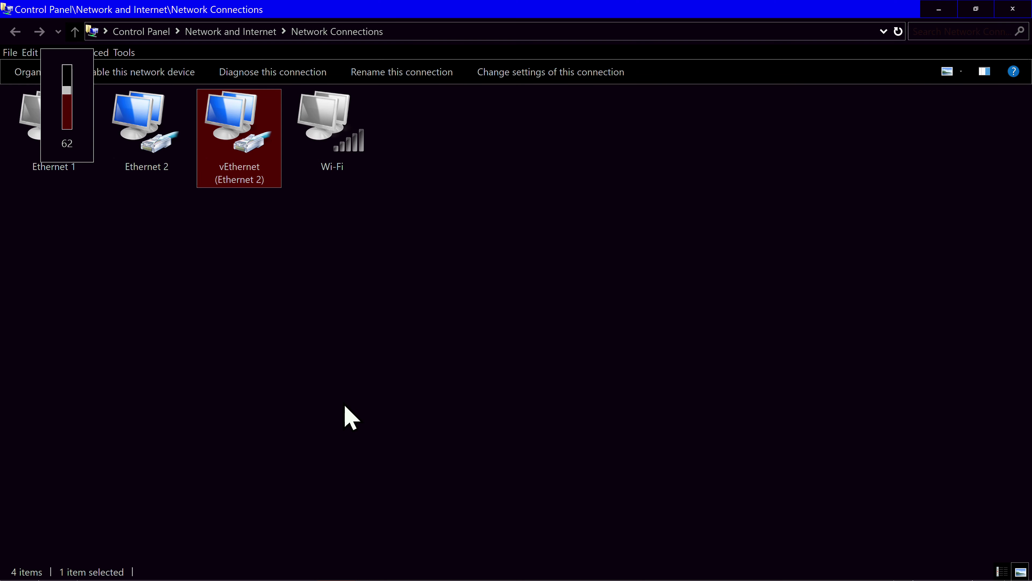
# Step: Disable the Ethernet 2 network adapter and allow Network Connections to make changes to the device
pyautogui.rightClick(148, 147)
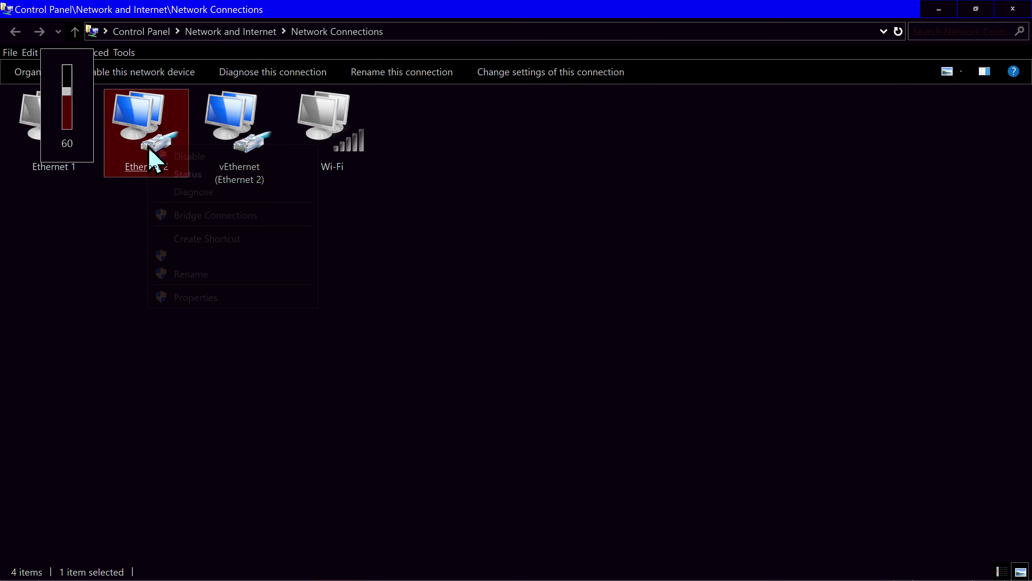
pyautogui.click(186, 162)
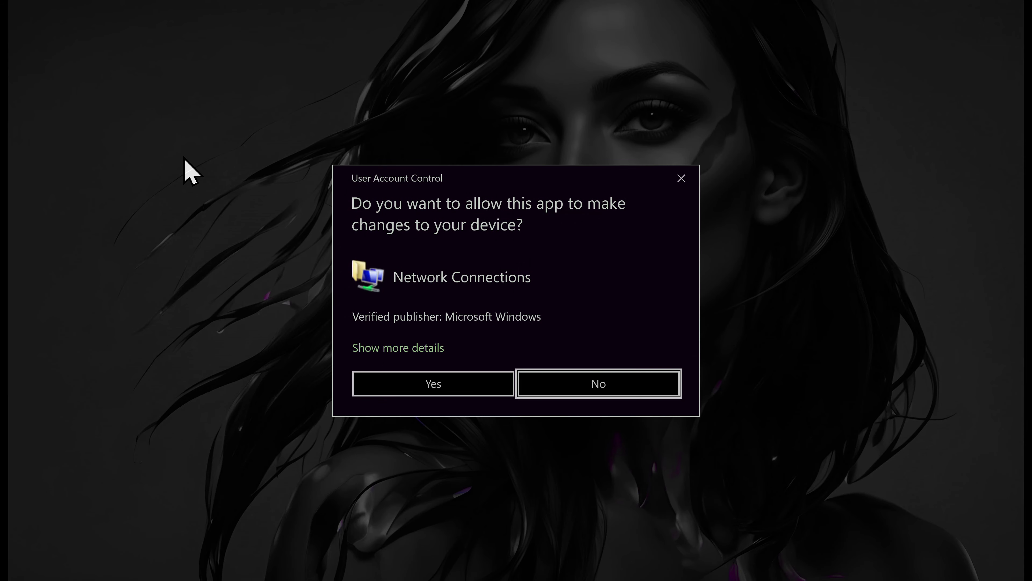
pyautogui.click(449, 380)
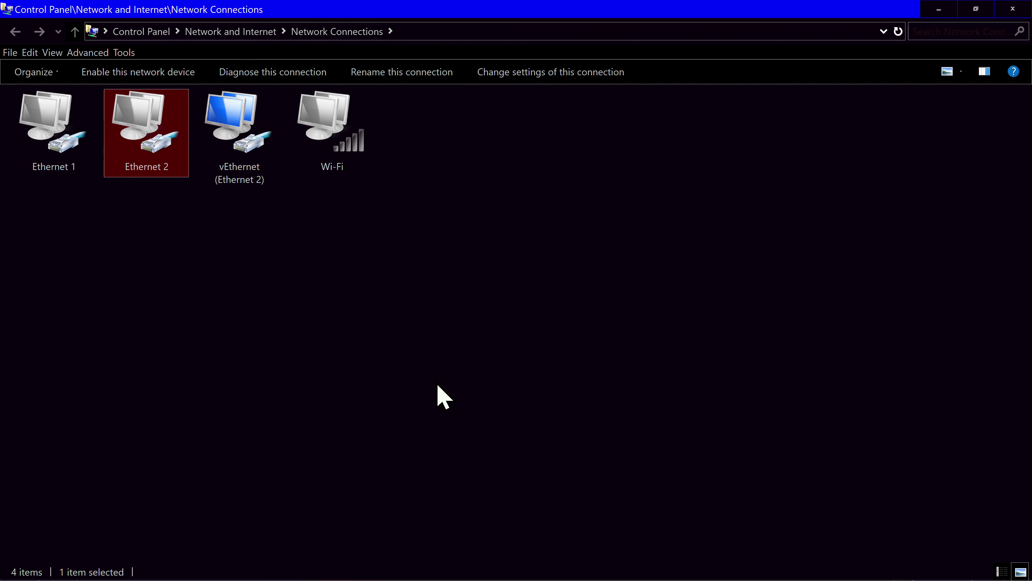
# Step: Lower the system volume to 8
pyautogui.press('XF86AudioLowerVolume')
pyautogui.press('XF86AudioLowerVolume')
pyautogui.press('XF86AudioLowerVolume')
pyautogui.press('XF86AudioLowerVolume')
pyautogui.press('XF86AudioLowerVolume')
pyautogui.press('XF86AudioLowerVolume')
pyautogui.press('XF86AudioLowerVolume')
pyautogui.press('XF86AudioLowerVolume')
pyautogui.press('XF86AudioLowerVolume')
pyautogui.press('XF86AudioLowerVolume')
pyautogui.press('XF86AudioLowerVolume')
pyautogui.press('XF86AudioLowerVolume')
pyautogui.press('XF86AudioLowerVolume')
pyautogui.press('XF86AudioLowerVolume')
pyautogui.press('XF86AudioLowerVolume')
pyautogui.press('XF86AudioLowerVolume')
pyautogui.press('XF86AudioLowerVolume')
pyautogui.press('XF86AudioLowerVolume')
pyautogui.press('XF86AudioLowerVolume')
pyautogui.press('XF86AudioLowerVolume')
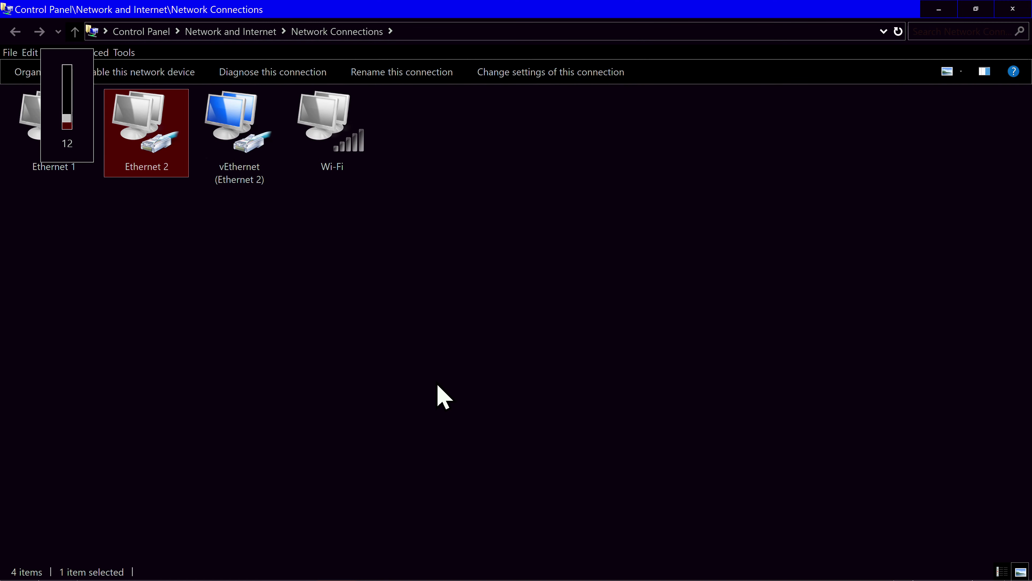
pyautogui.press('XF86AudioLowerVolume')
pyautogui.press('XF86AudioLowerVolume')
# Step: Refresh the list of network connections and minimise the window
pyautogui.rightClick(416, 270)
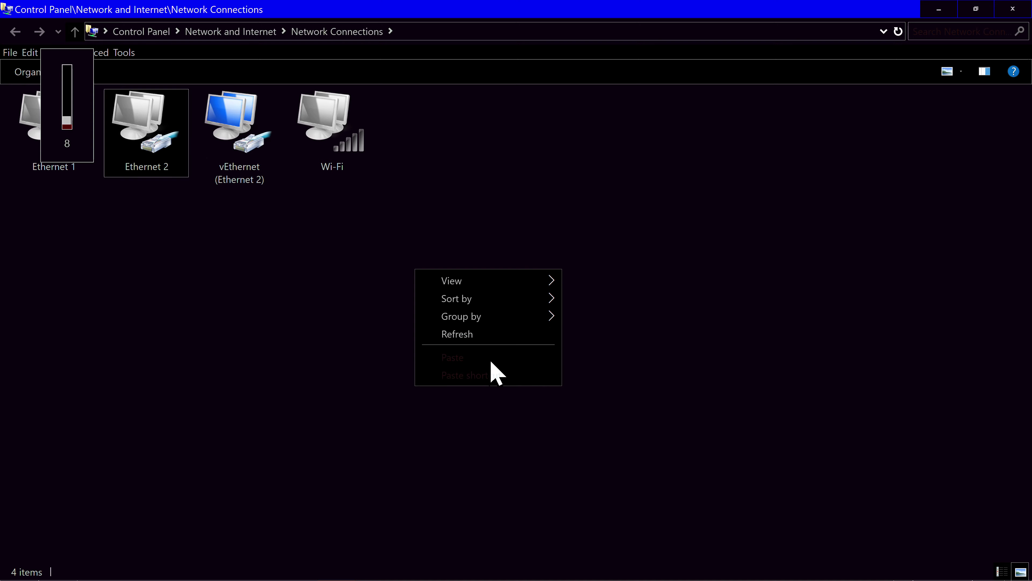
pyautogui.click(497, 332)
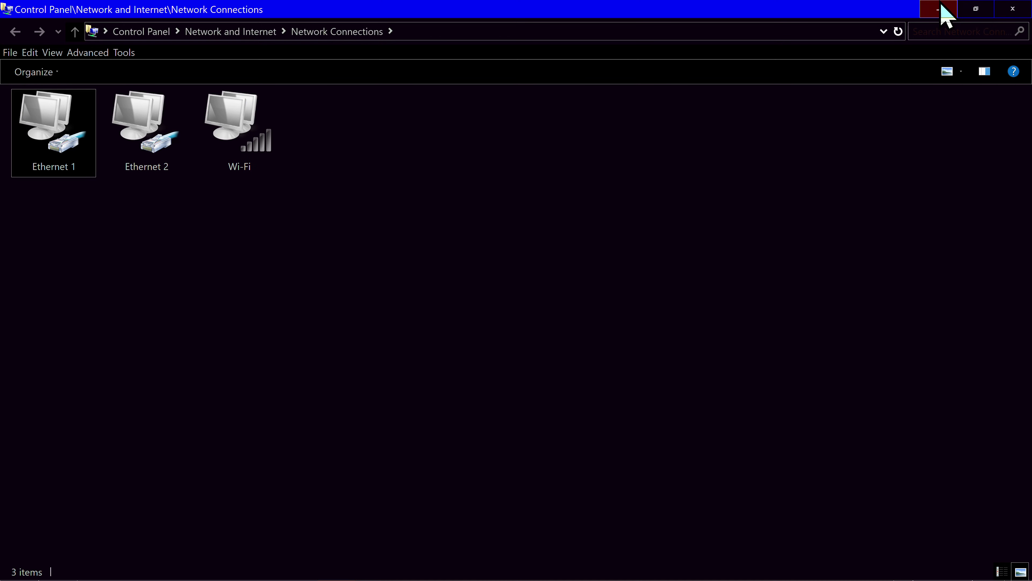
pyautogui.click(942, 12)
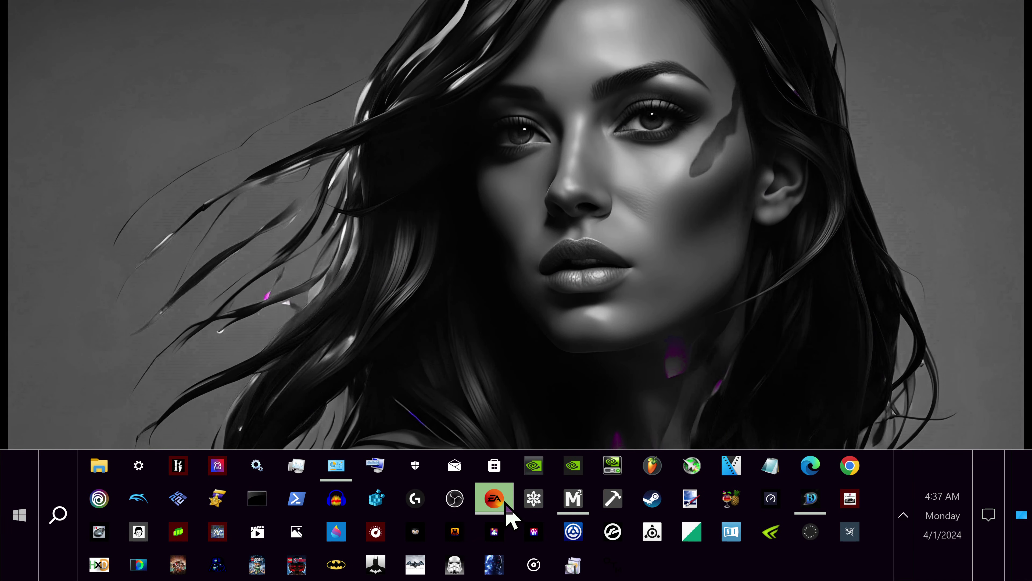
# Step: Switch to the EA app and start STAR WARS Battlefront II from the offline list of installed games
pyautogui.moveTo(582, 502)
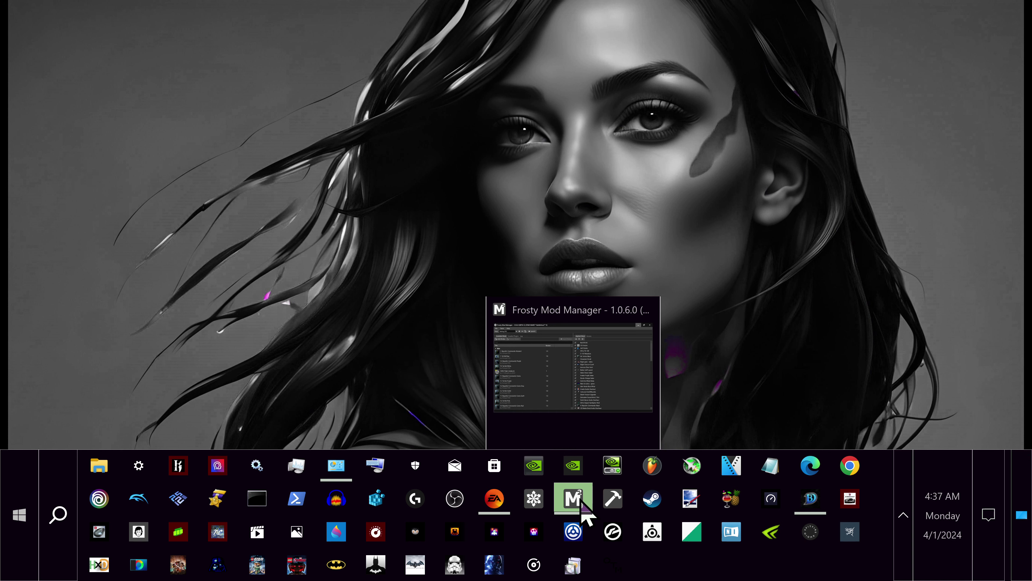
pyautogui.moveTo(498, 501)
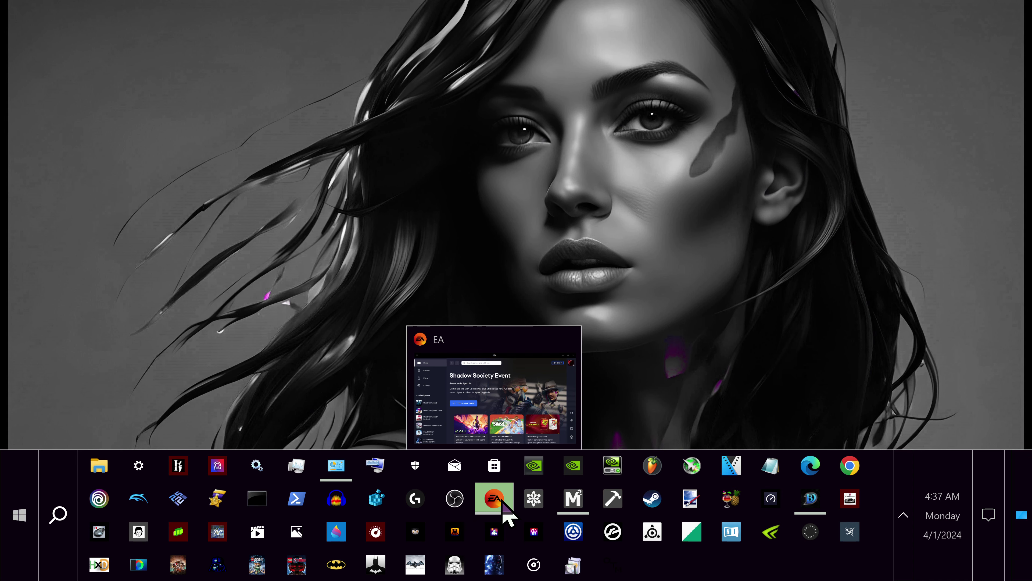
pyautogui.click(503, 501)
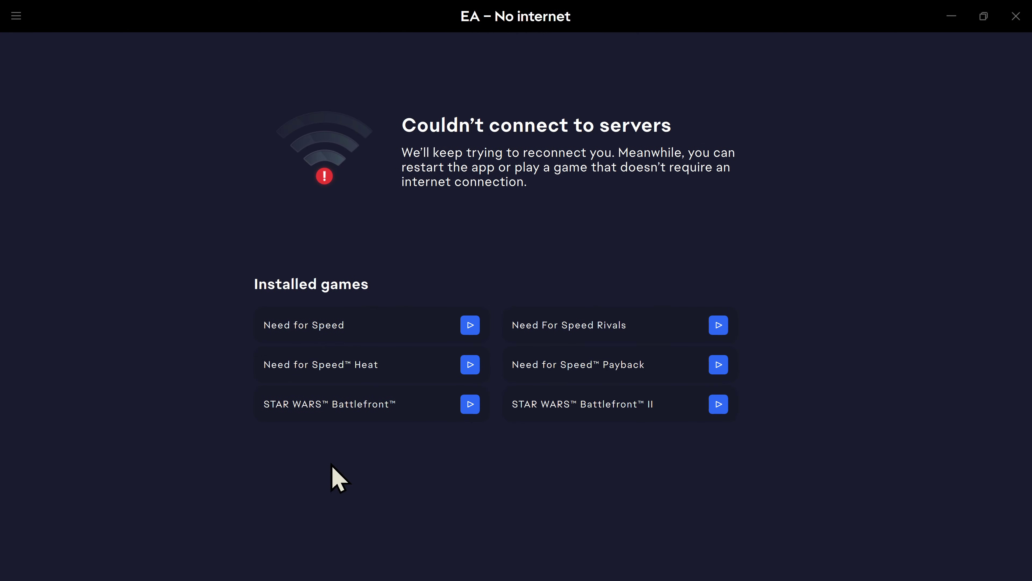
pyautogui.click(721, 407)
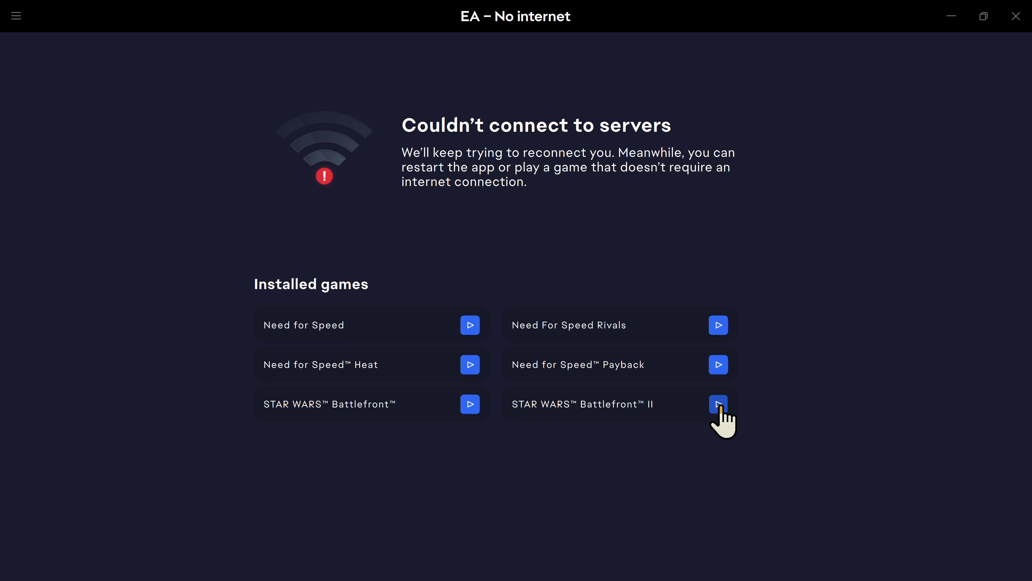
pyautogui.click(718, 403)
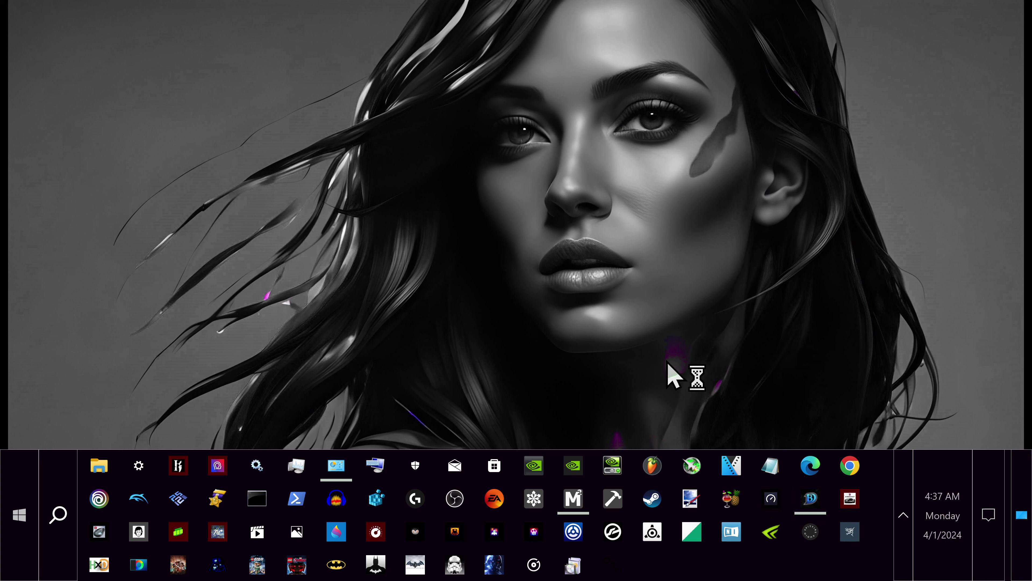